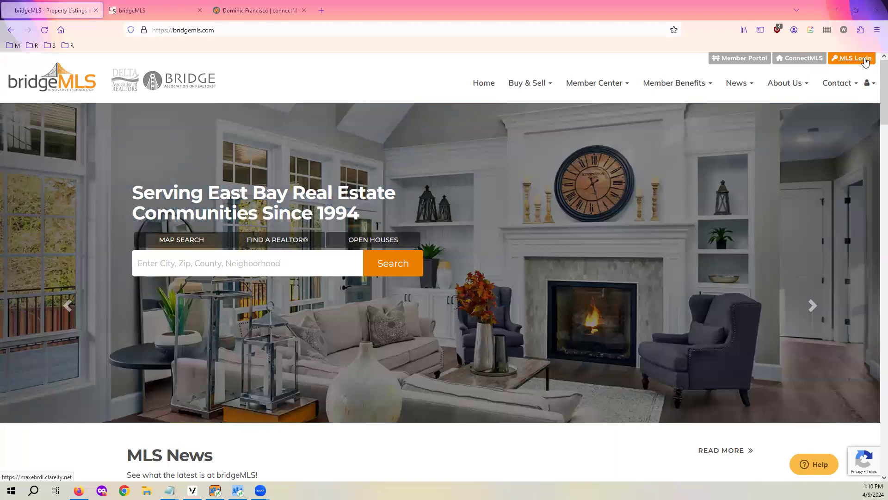
Sign in through MLS Login to reach the bridgeMLS member dashboard
click(856, 58)
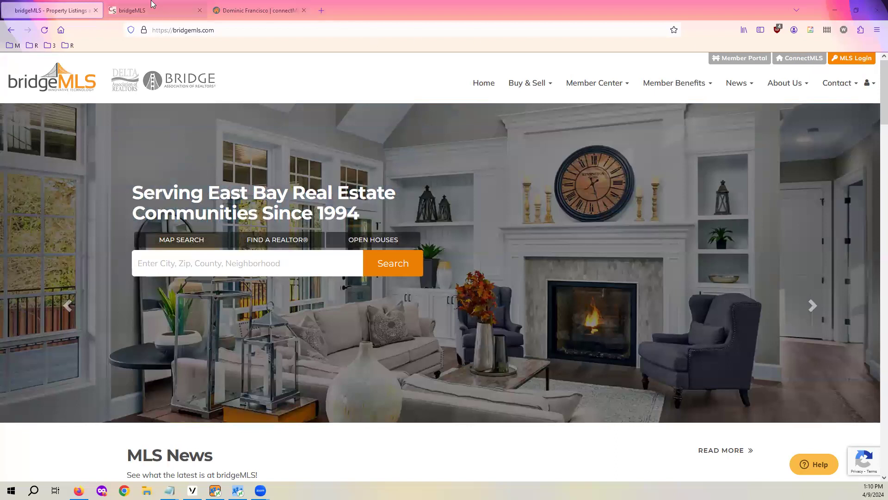
scroll(670, 176, down, 4)
scroll(657, 206, up, 2)
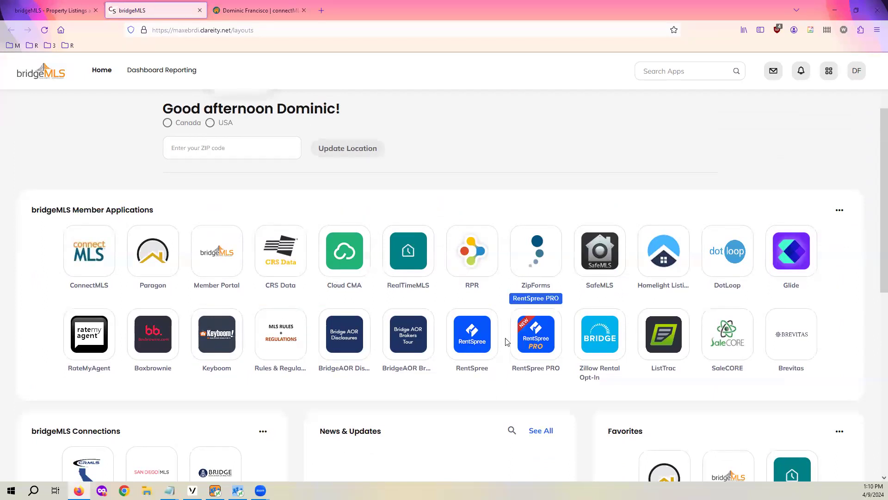
Return to the bridgeMLS homepage tab and switch to the connectMLS home page
scroll(509, 342, up, 4)
click(50, 9)
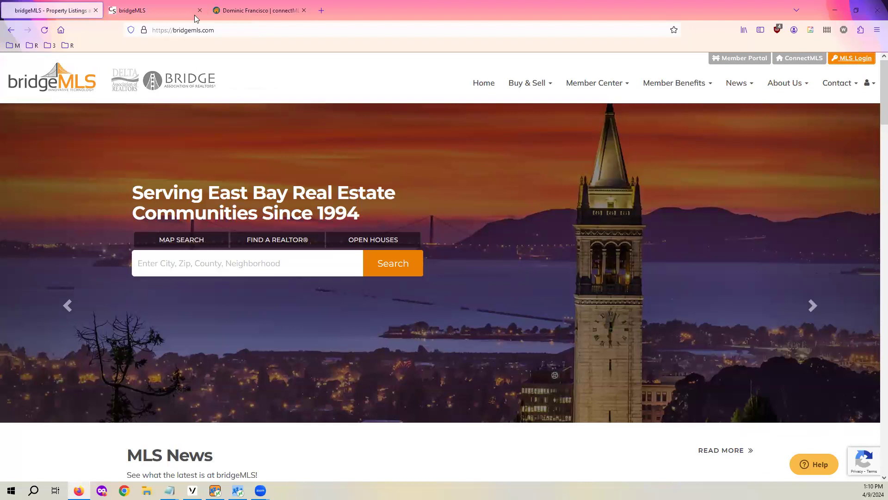
click(250, 4)
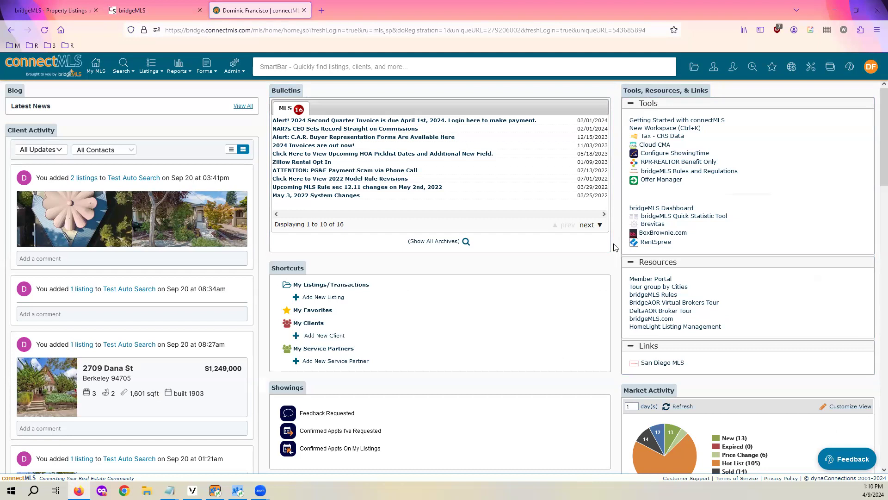
Open Settings from the DF account menu and scroll to the My Defaults links
click(869, 73)
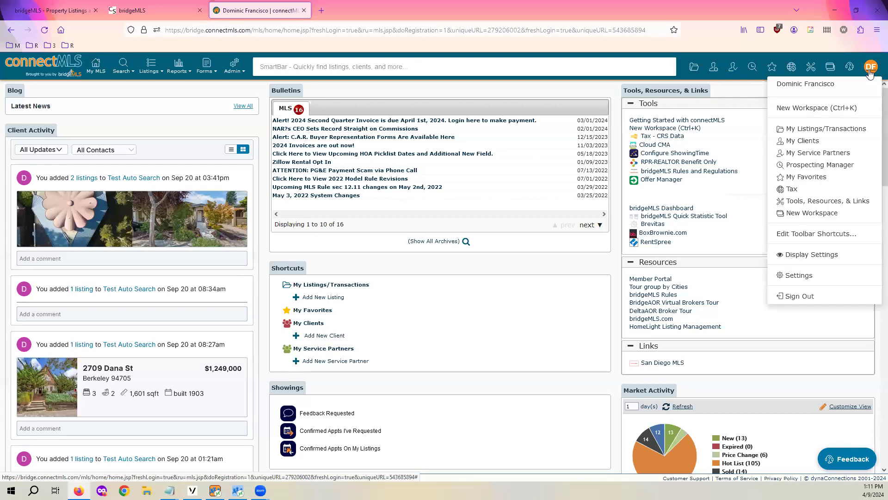
click(804, 277)
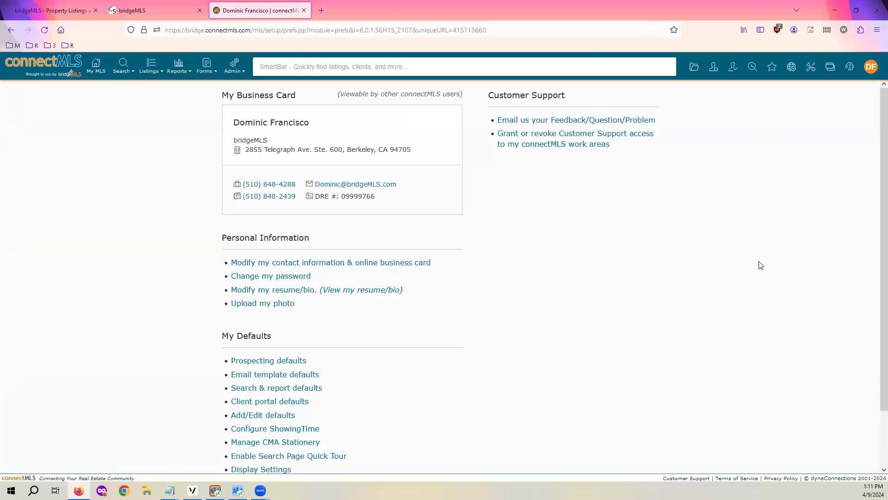
scroll(723, 246, down, 1)
scroll(722, 245, up, 1)
scroll(586, 253, down, 3)
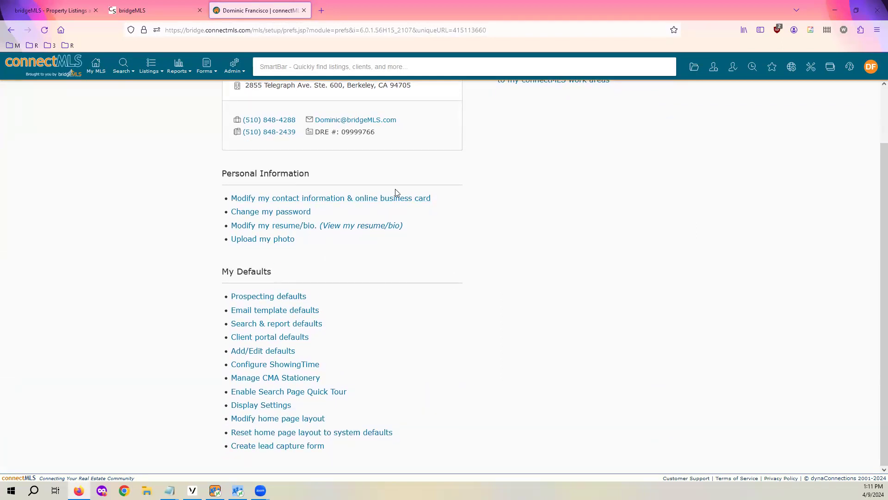
scroll(383, 198, up, 3)
scroll(624, 276, down, 3)
In the layout editor, shuffle Shortcuts, Automatic Searches, Showings, Blog and Market Activity between columns
click(261, 423)
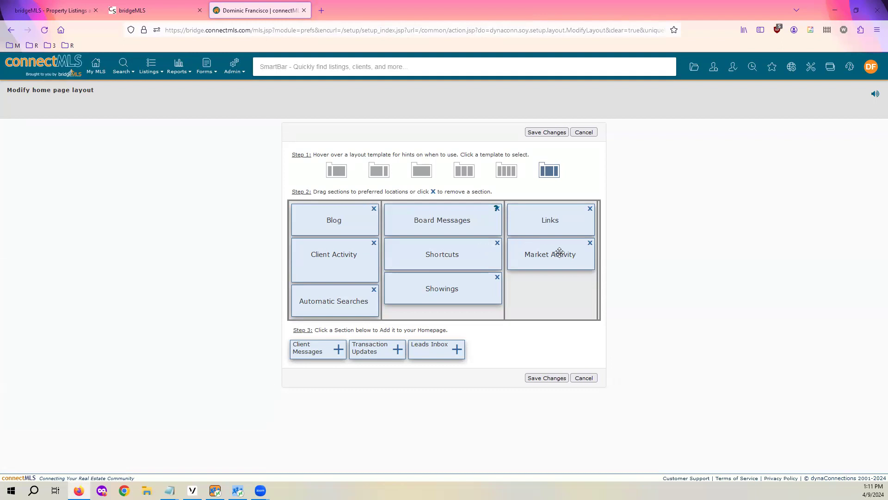
drag(455, 261, 546, 285)
drag(327, 293, 437, 287)
drag(441, 254, 329, 231)
drag(330, 232, 444, 291)
drag(571, 264, 340, 300)
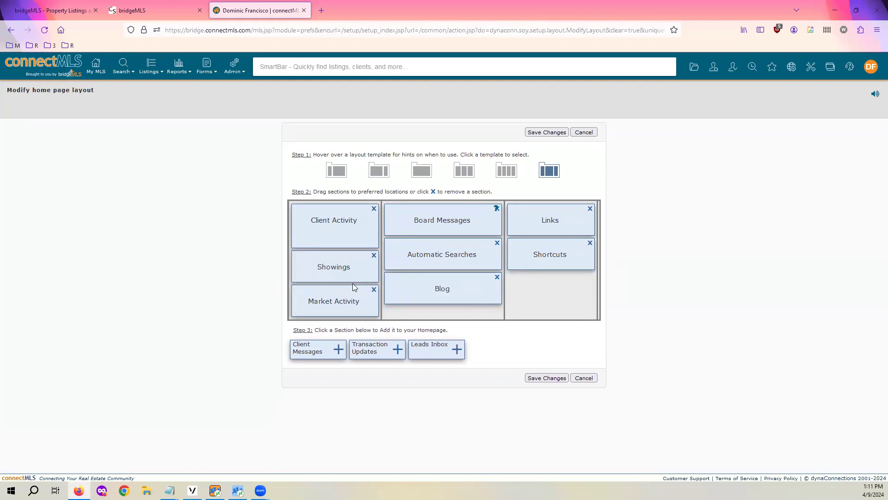
Remove Market Activity, Shortcuts and Blog, then add Market Activity back
click(374, 287)
click(590, 243)
click(497, 277)
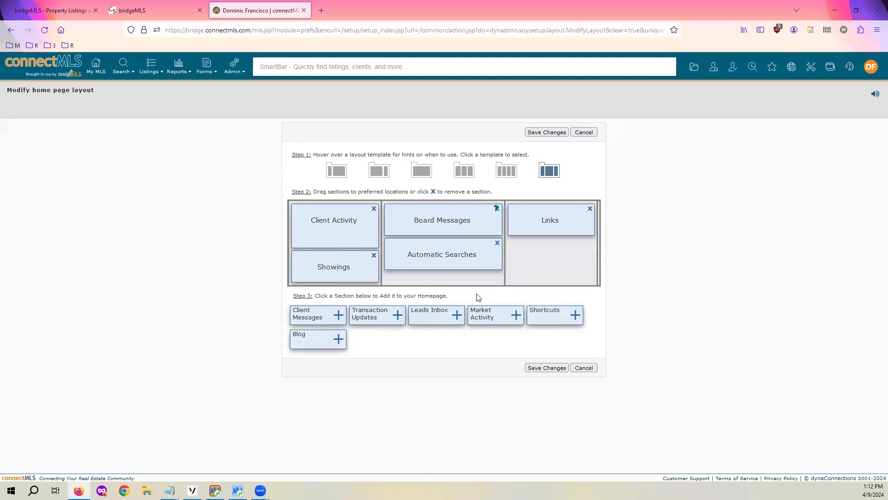
click(516, 318)
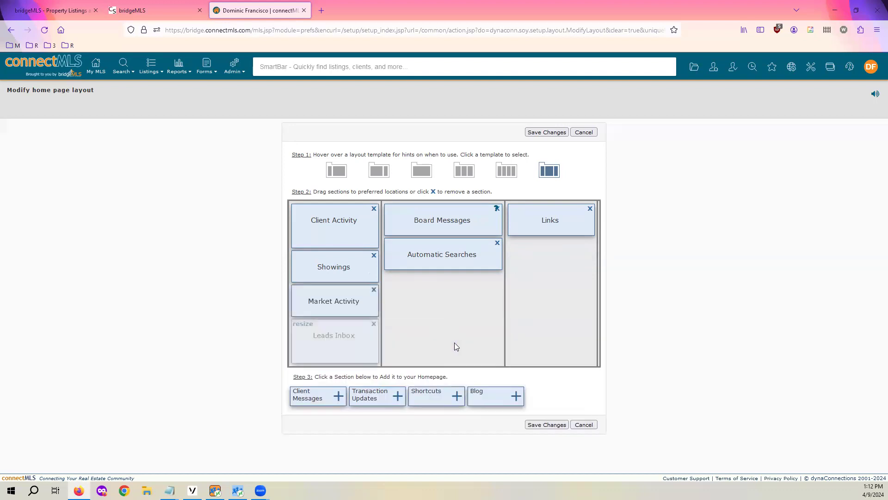
Put Leads Inbox under Client Activity and move Market Activity and Showings to the right column
drag(359, 346, 444, 307)
drag(353, 310, 562, 284)
drag(347, 274, 542, 291)
drag(456, 297, 365, 279)
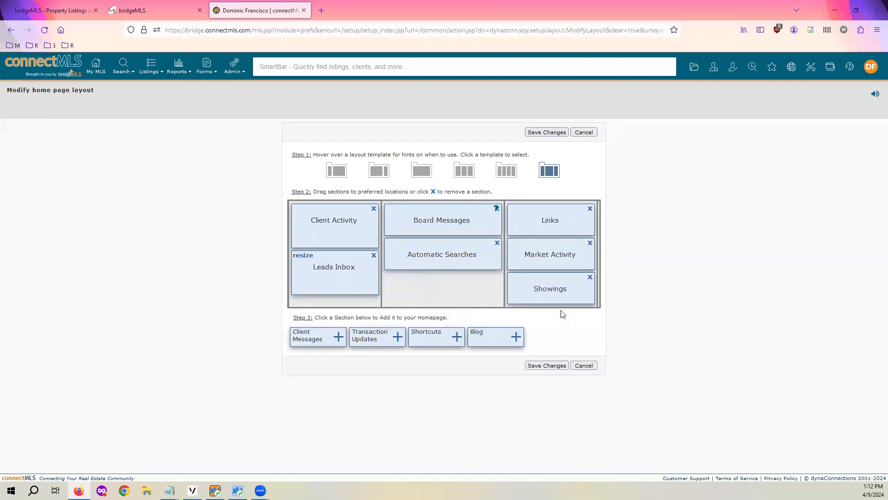
Preview the column layout templates, ending on the wide-middle three-column layout
click(504, 172)
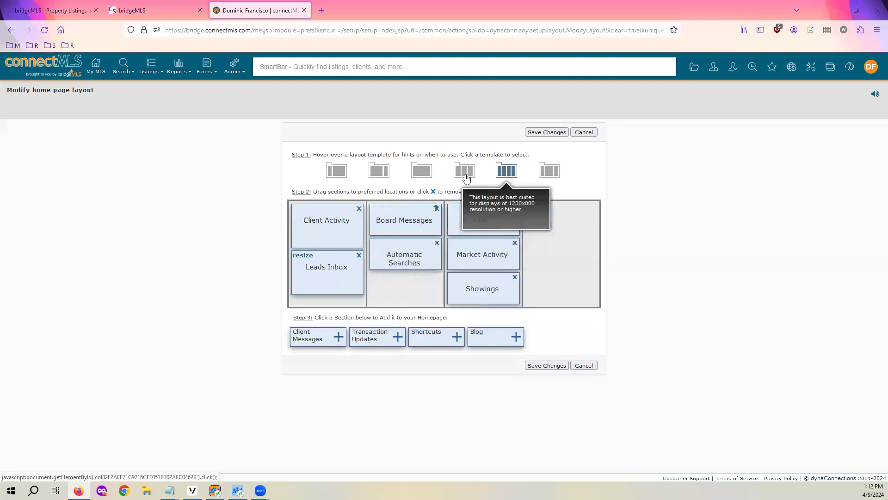
click(464, 171)
click(422, 172)
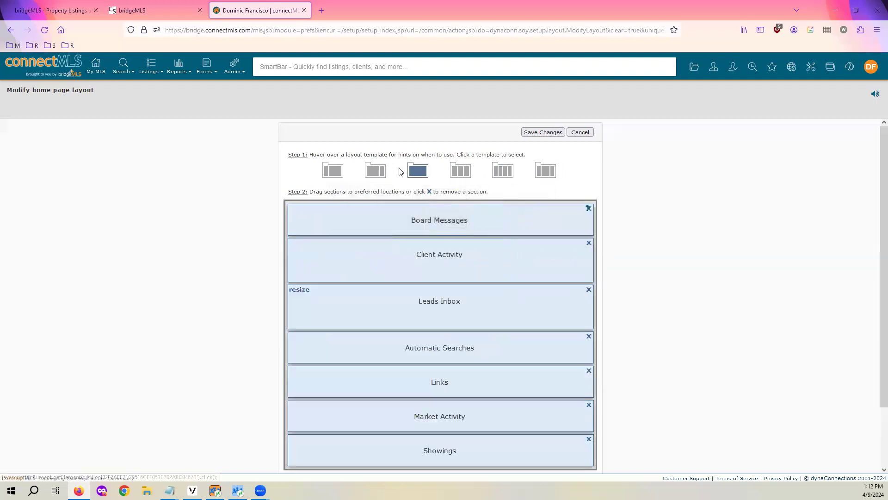
click(467, 172)
click(513, 175)
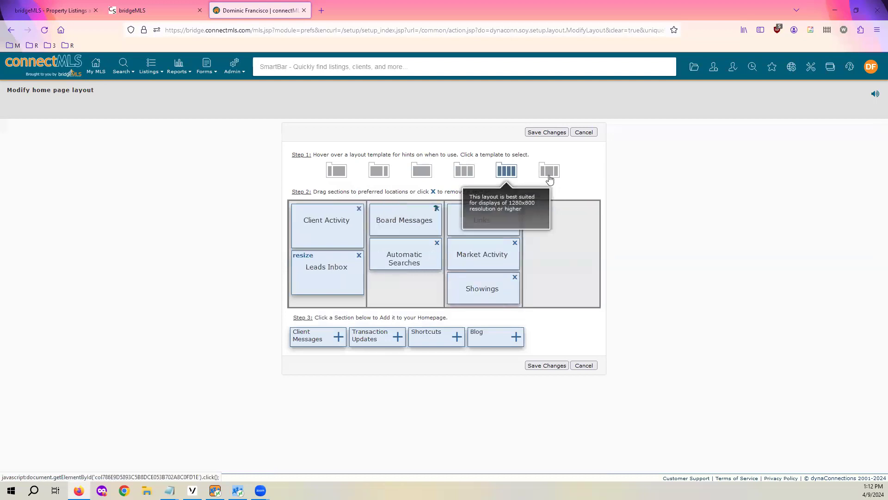
click(549, 173)
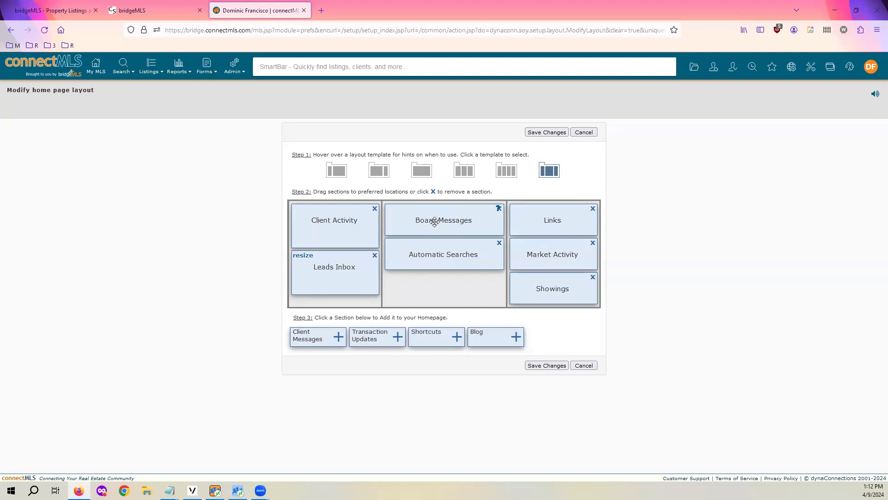
Move Board Messages between columns, dismiss its cannot-be-removed warning, and put Showings under Automatic Searches
drag(435, 222, 341, 265)
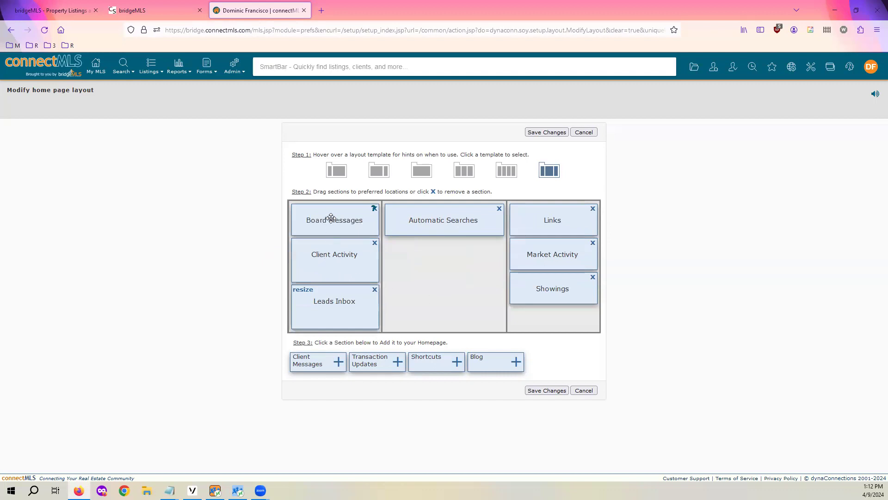
drag(342, 215, 566, 276)
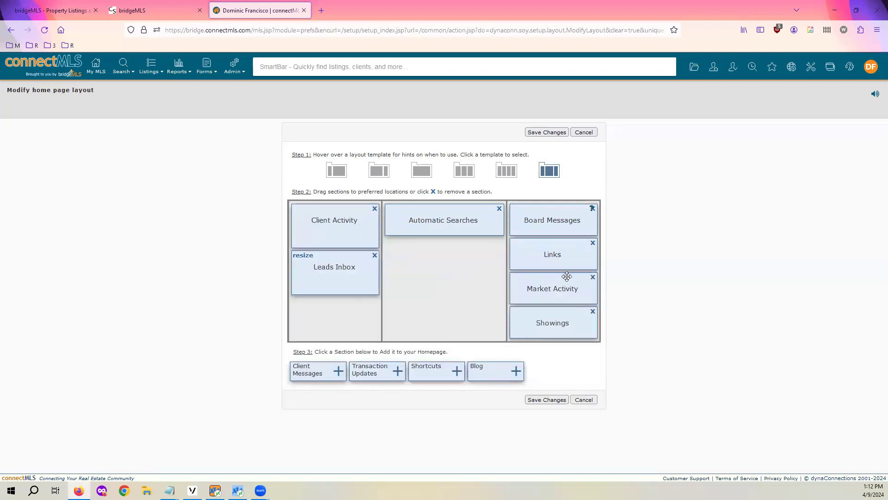
click(593, 211)
click(519, 292)
drag(560, 322, 430, 252)
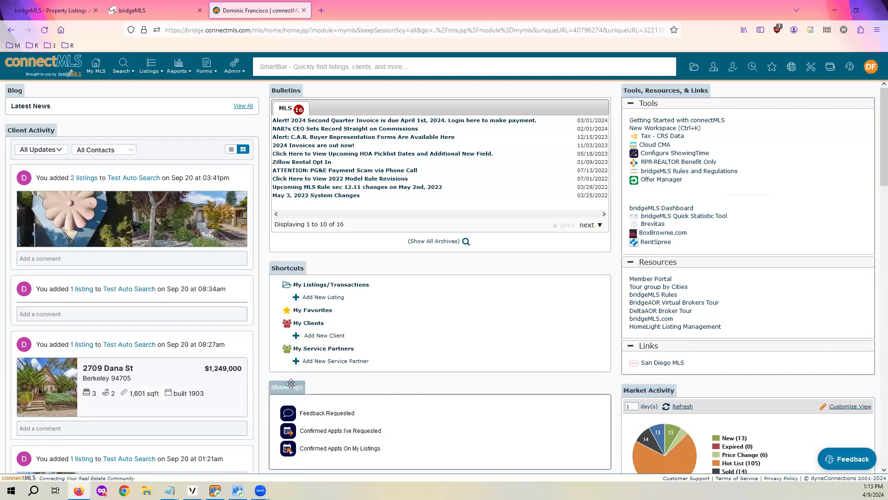
Drag Showings above Shortcuts, then Shortcuts into the left column above Client Activity
drag(290, 388, 305, 286)
scroll(303, 354, down, 1)
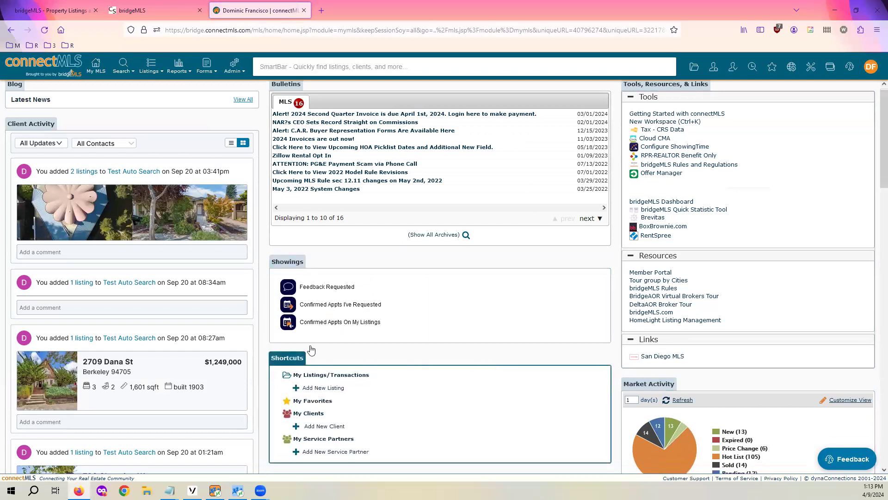
drag(301, 327, 366, 271)
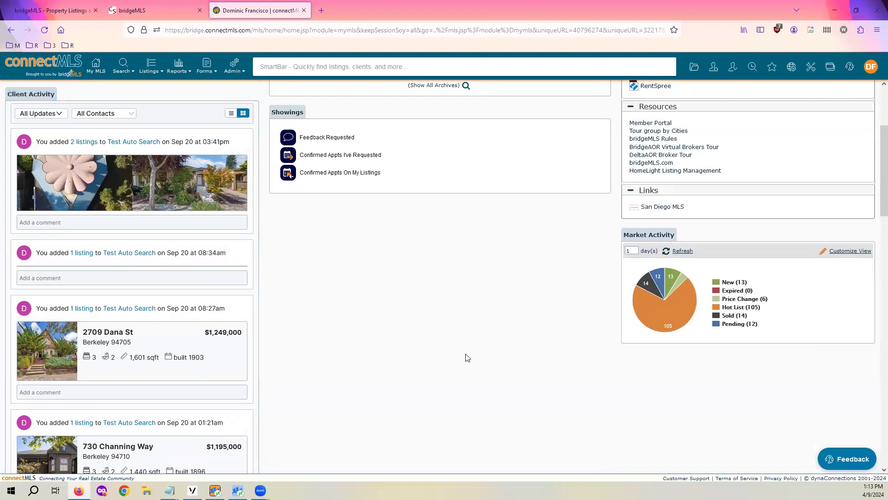
scroll(466, 357, up, 3)
scroll(467, 338, down, 2)
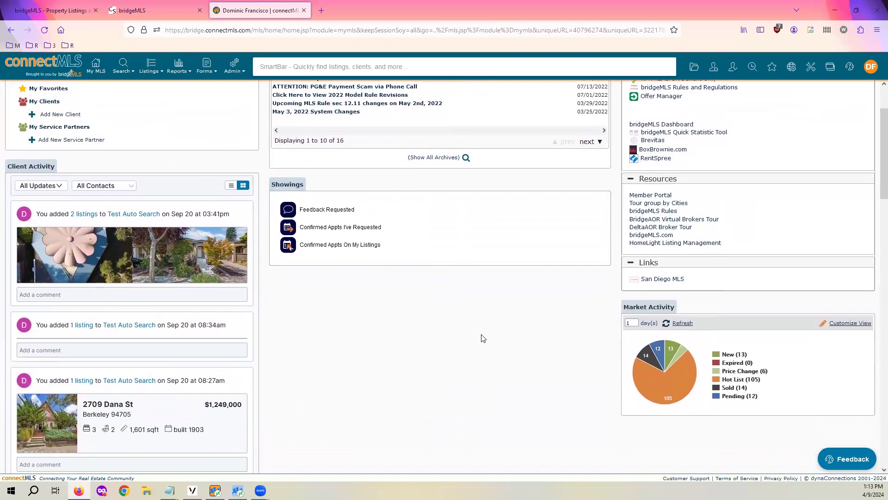
mouse_move(648, 375)
Set the Market Activity chart to 7 days and refresh it
key(BackSpace)
text(7)
click(680, 324)
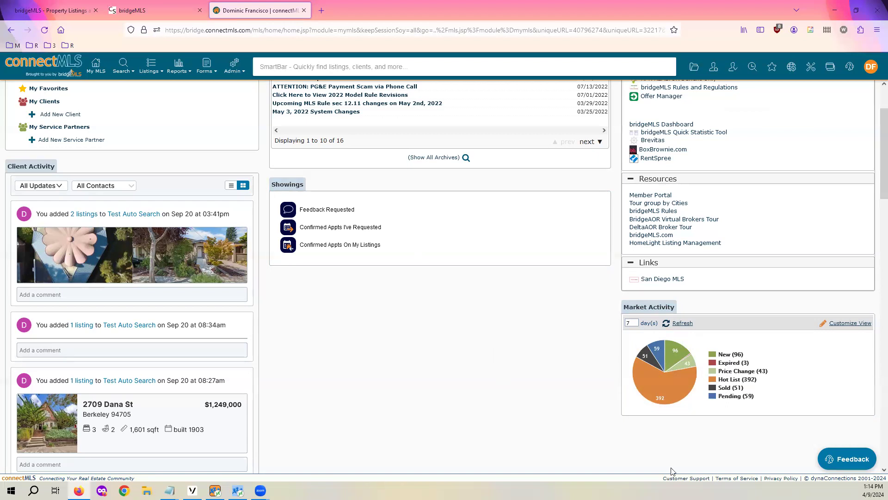
Open the chart's Customize View criteria and close it without changes
click(847, 325)
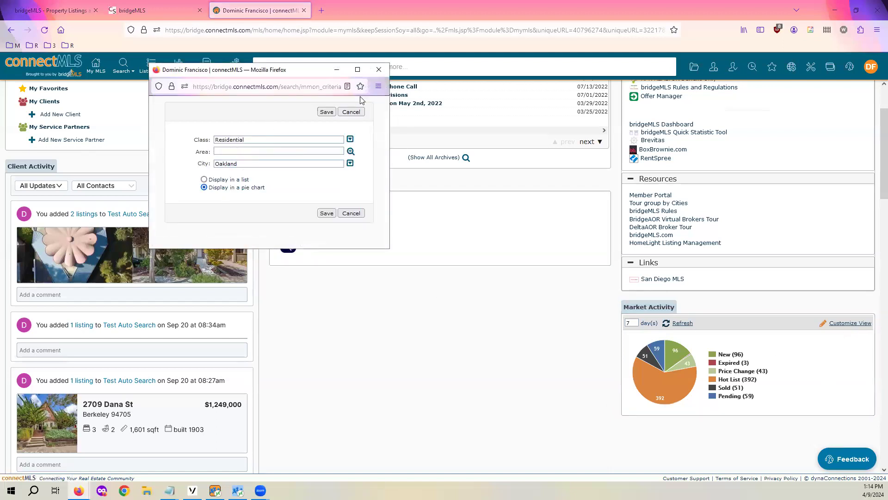
click(378, 69)
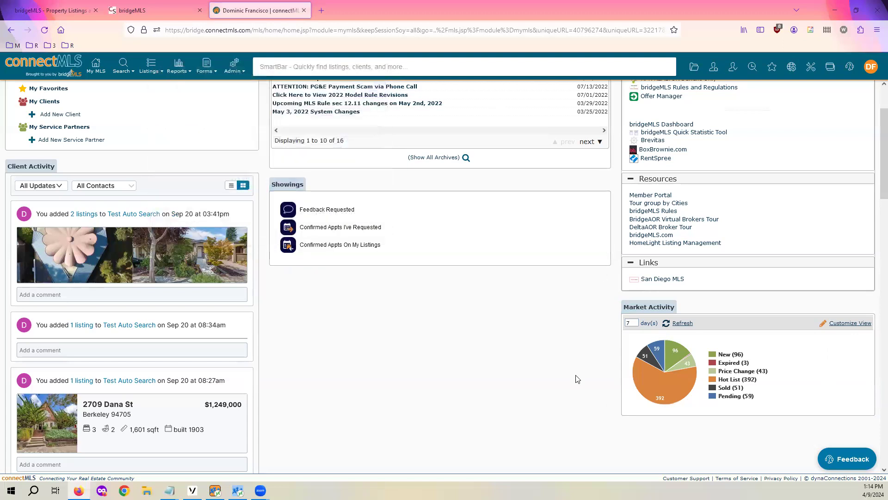
scroll(568, 386, up, 2)
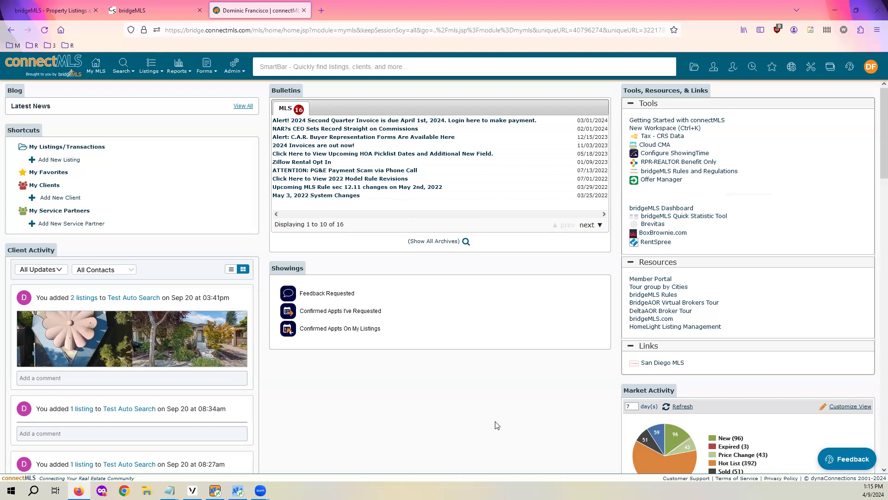
click(870, 69)
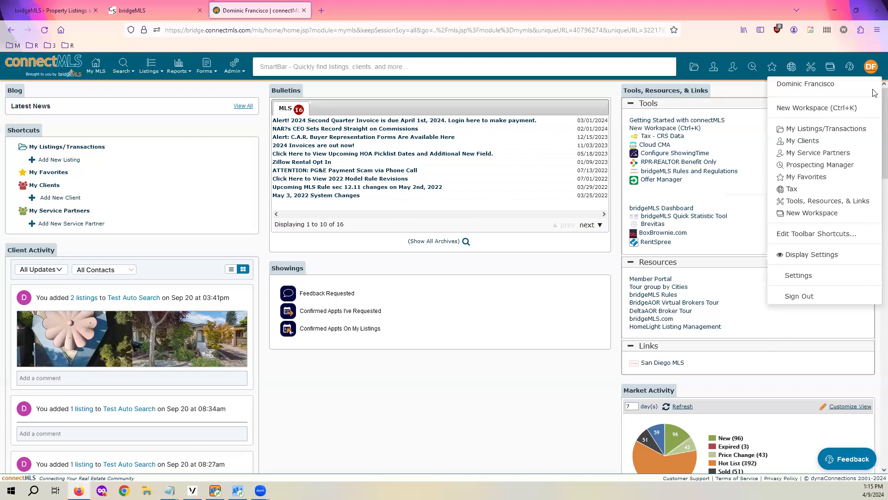
click(459, 411)
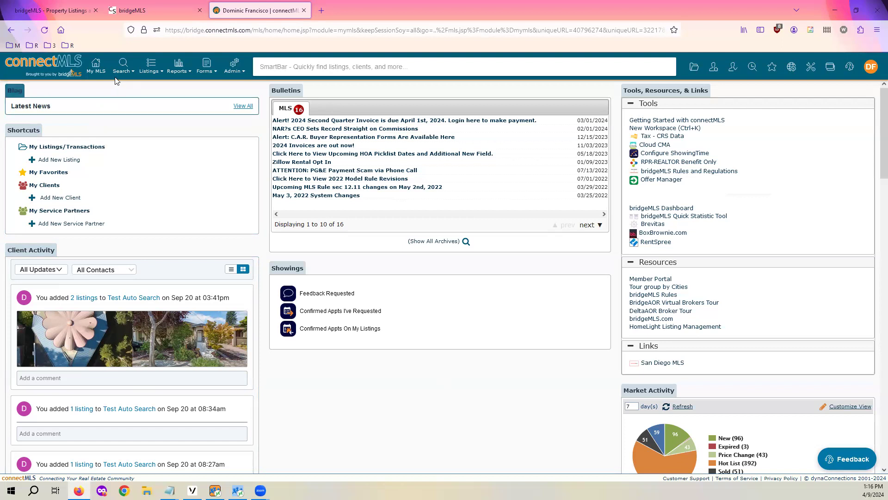
Show the Search > General Search submenu listing Residential through Cross Property
click(126, 70)
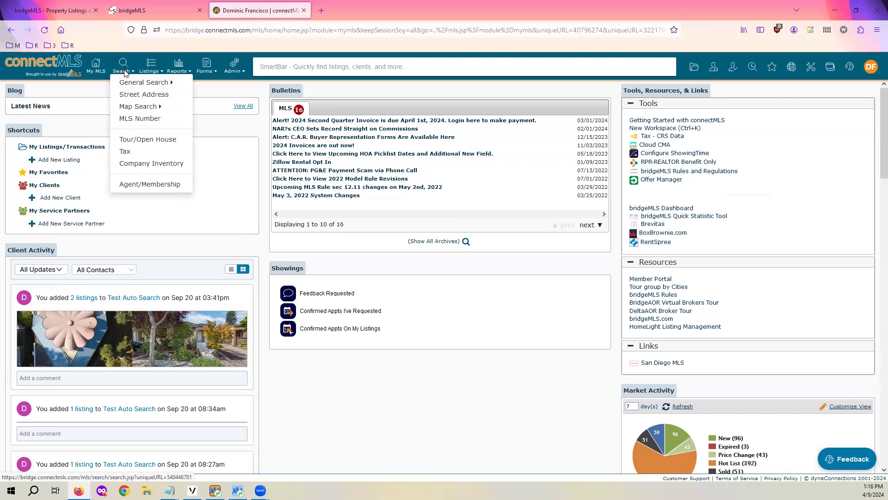
mouse_move(130, 87)
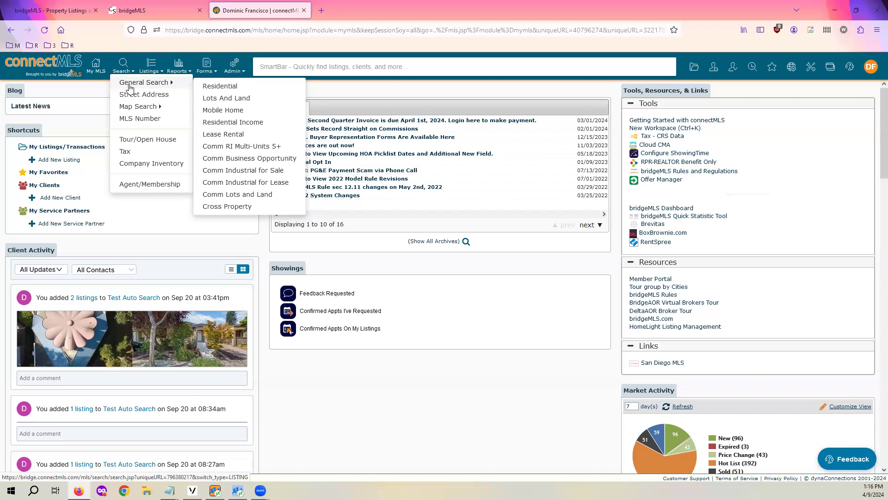
mouse_move(141, 111)
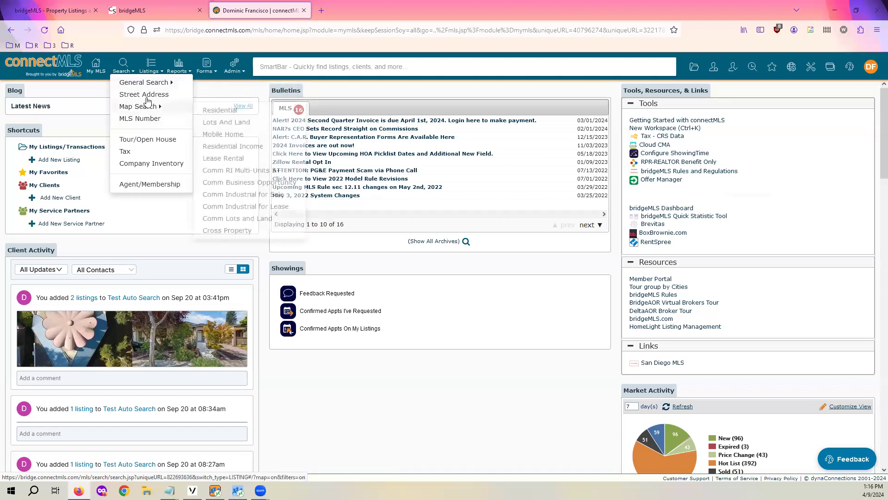
mouse_move(154, 88)
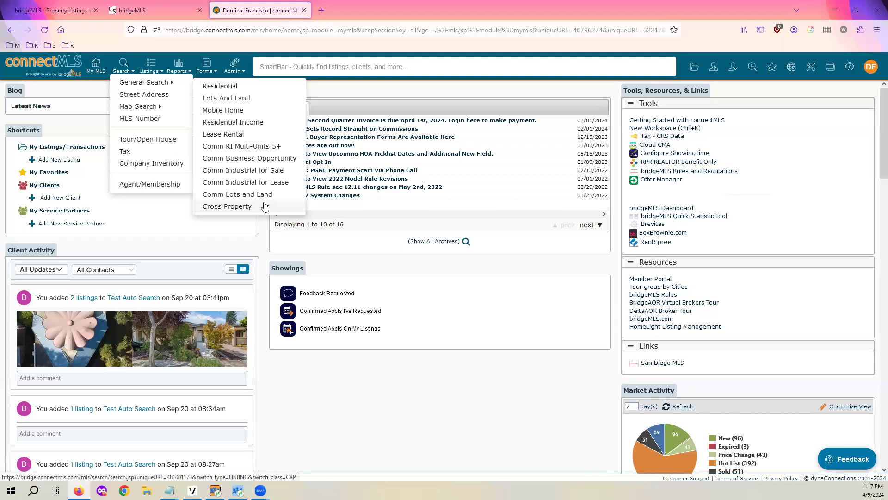
Start a new Residential search and focus the minimum price field
click(233, 86)
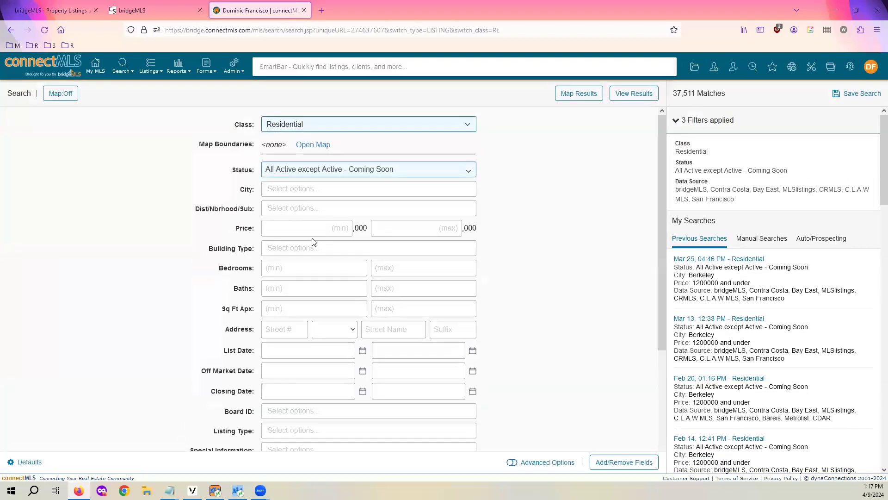
click(307, 229)
In Change Status, clear all active and pending statuses and tick only Active and New
click(472, 176)
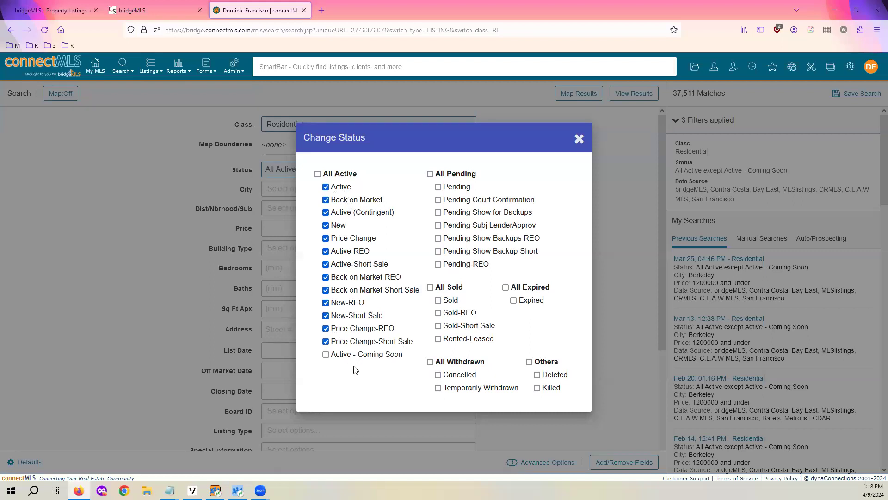
click(317, 174)
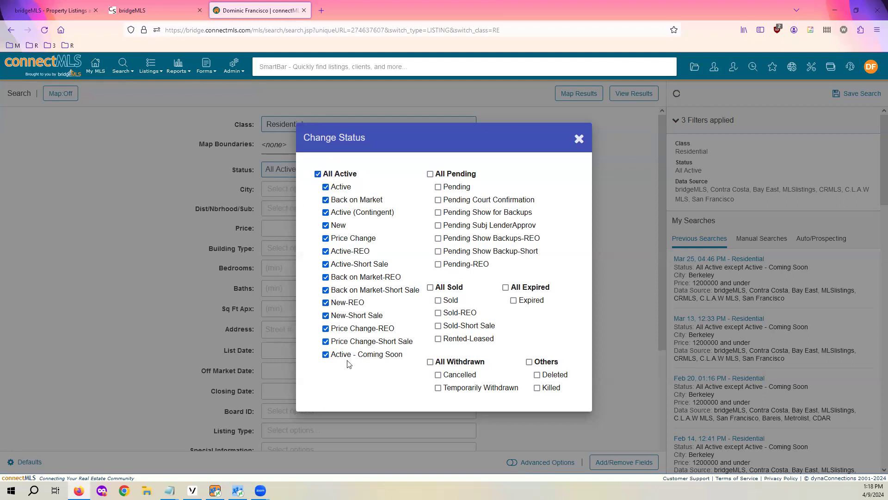
click(430, 175)
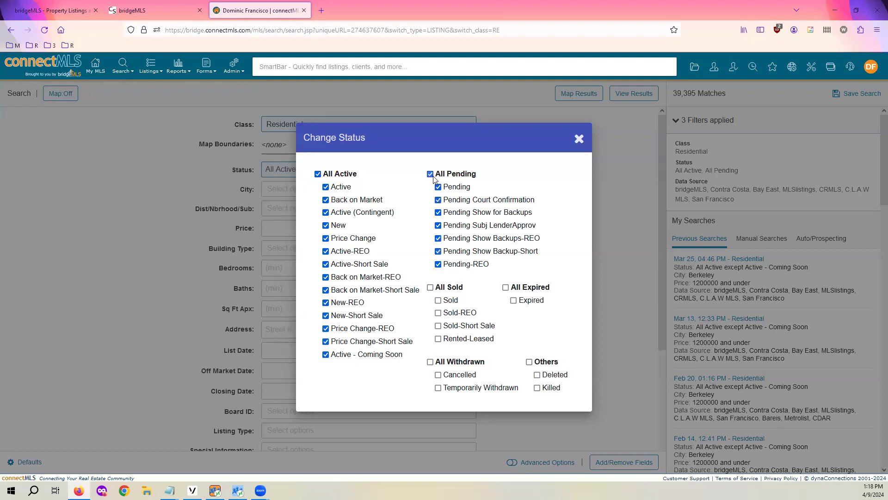
click(317, 174)
click(430, 175)
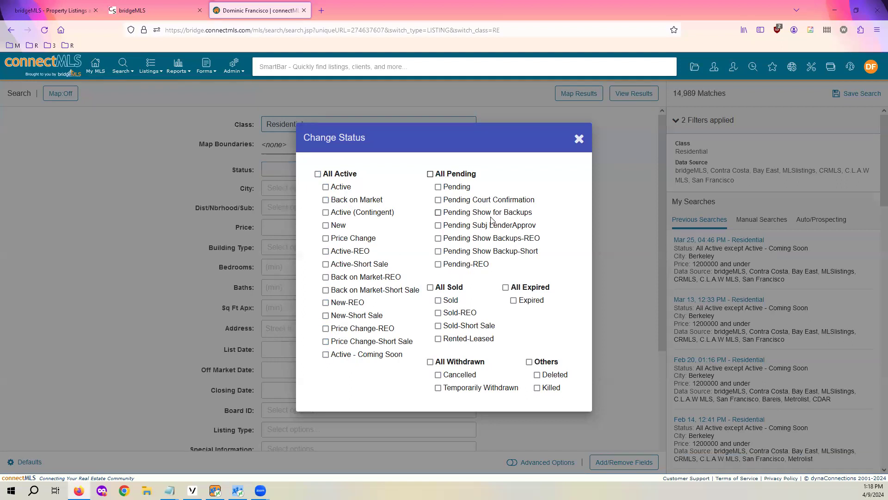
click(438, 186)
click(326, 187)
click(326, 225)
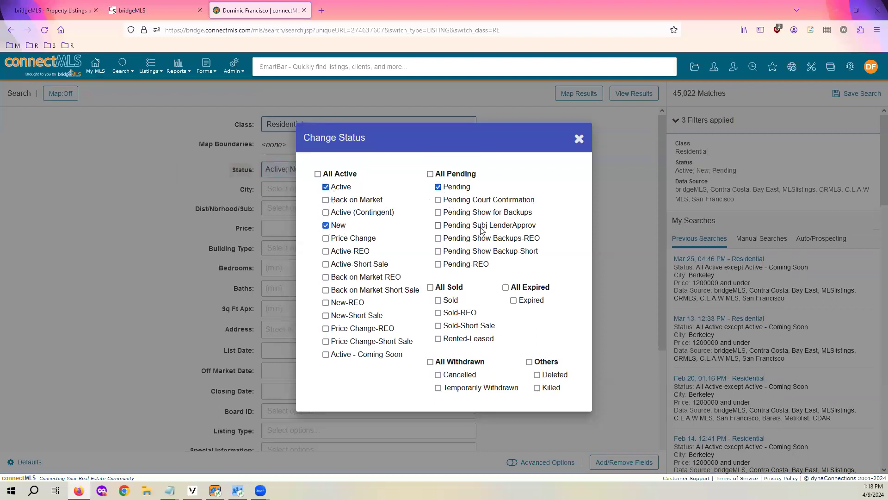
click(438, 187)
Reset the search status to All Active
click(578, 138)
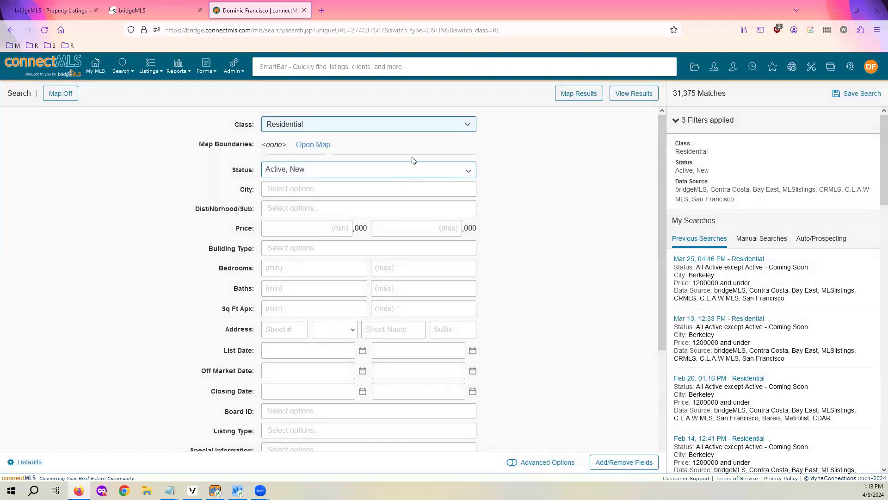
click(391, 170)
click(318, 174)
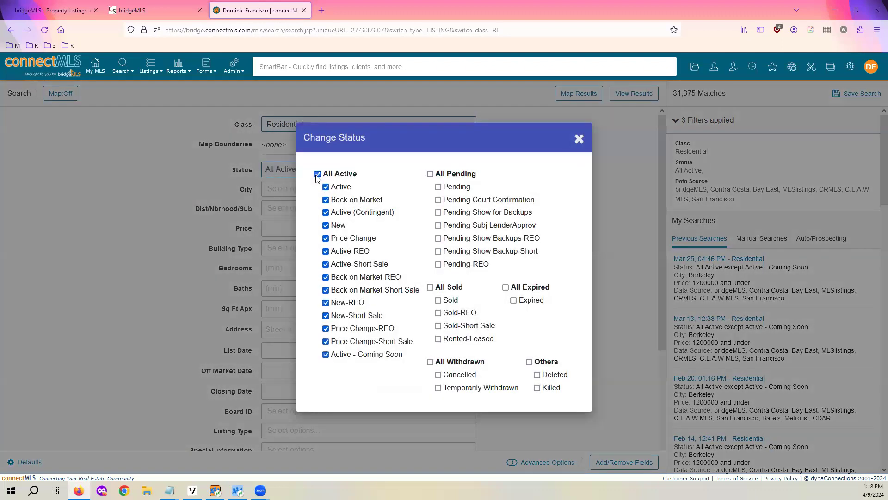
click(578, 139)
Set the City filter to Berkeley by typing 'berk' and picking it
click(333, 183)
text(be)
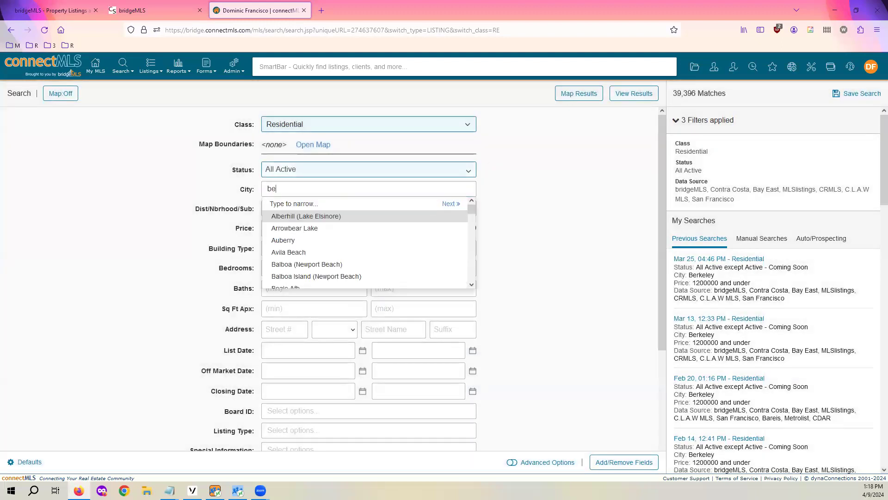
text(rk)
click(374, 217)
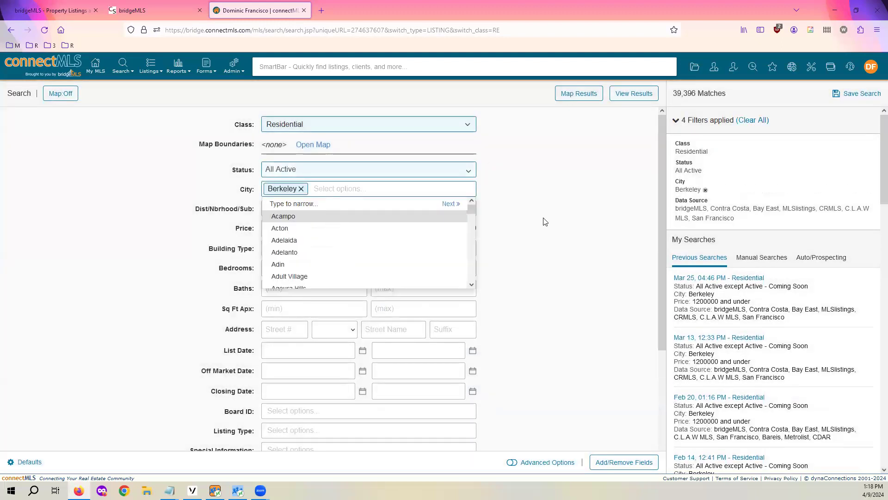
click(545, 222)
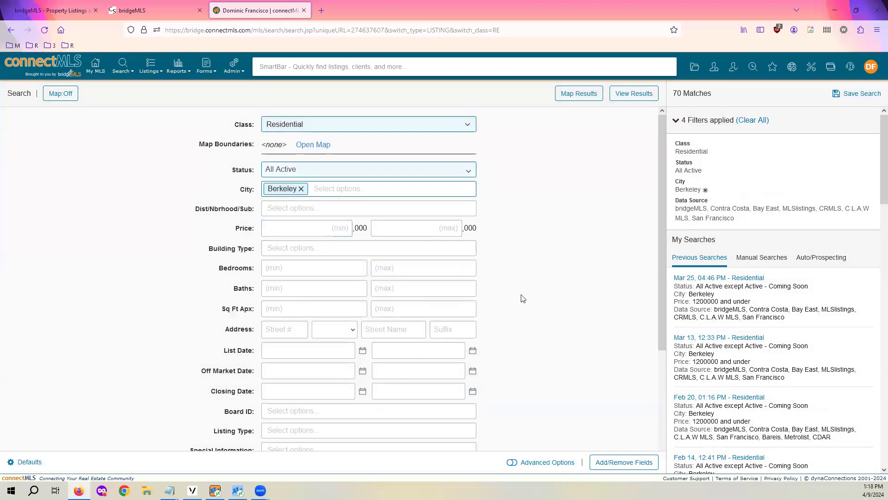
Set a $1,200,000 maximum price, trying an $800,000 minimum and then clearing it
click(430, 232)
text(1200)
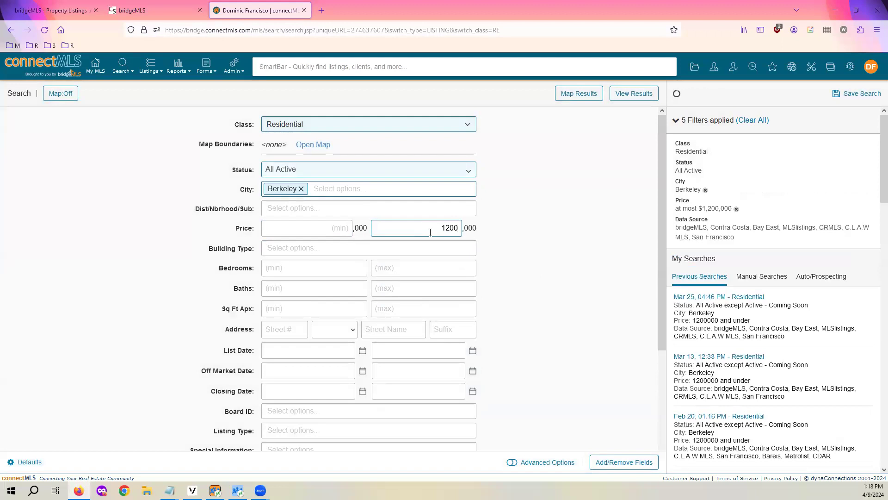
click(318, 230)
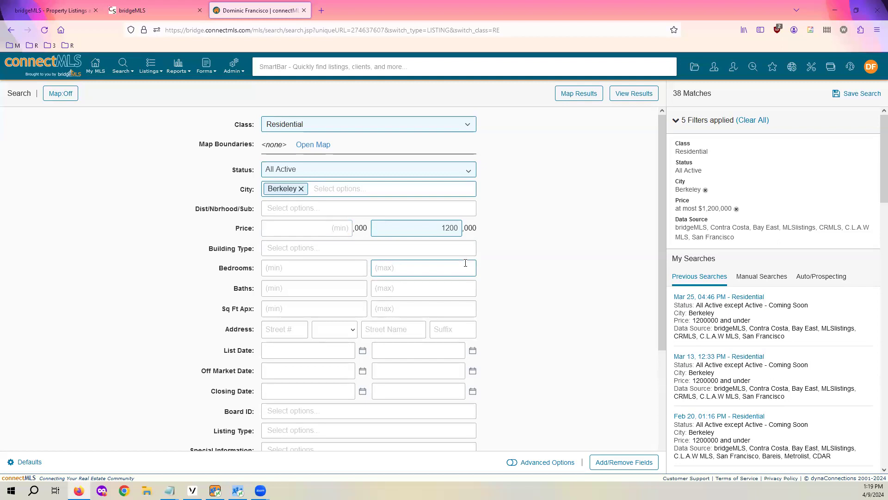
click(326, 227)
text(800)
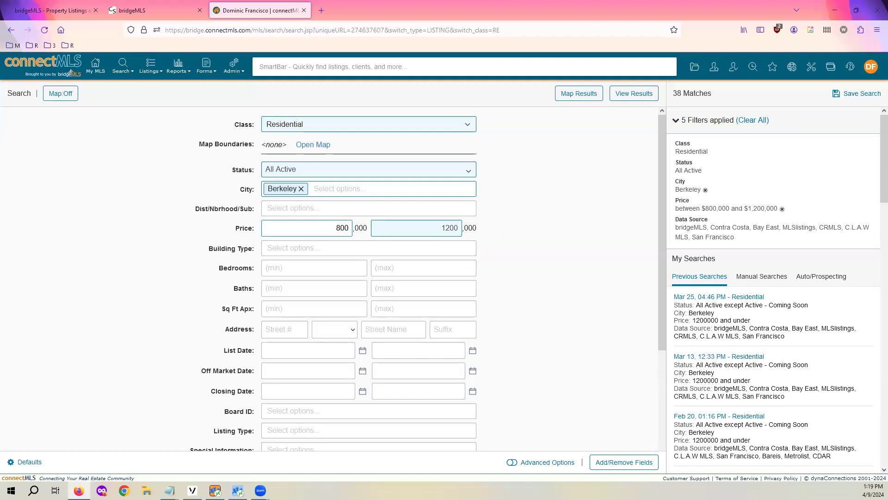
click(575, 225)
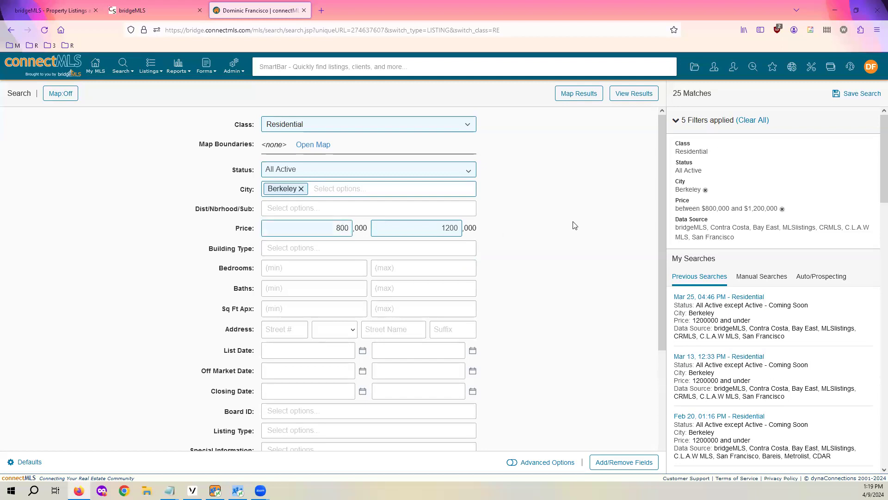
double_click(327, 228)
key(BackSpace)
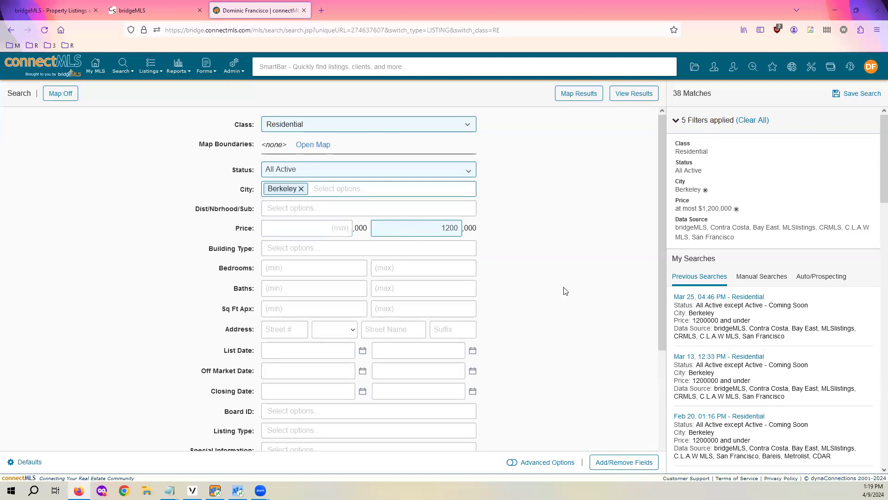
scroll(282, 224, down, 2)
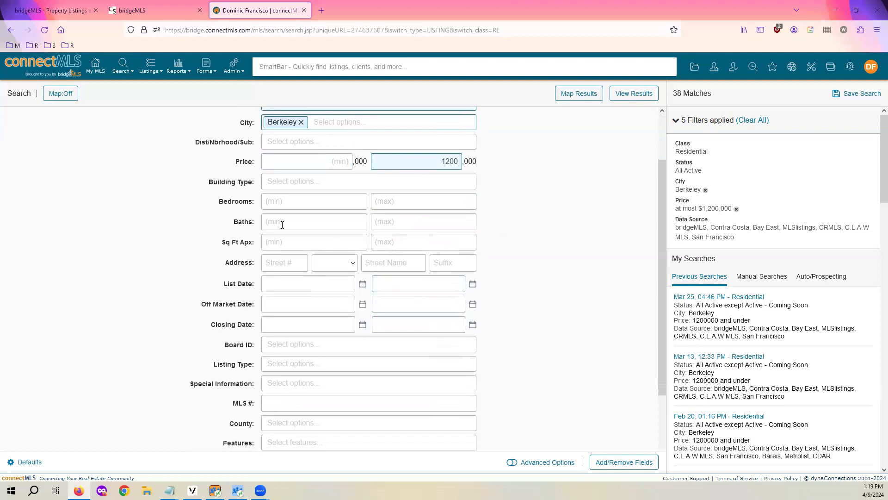
click(283, 221)
click(378, 287)
scroll(468, 263, down, 2)
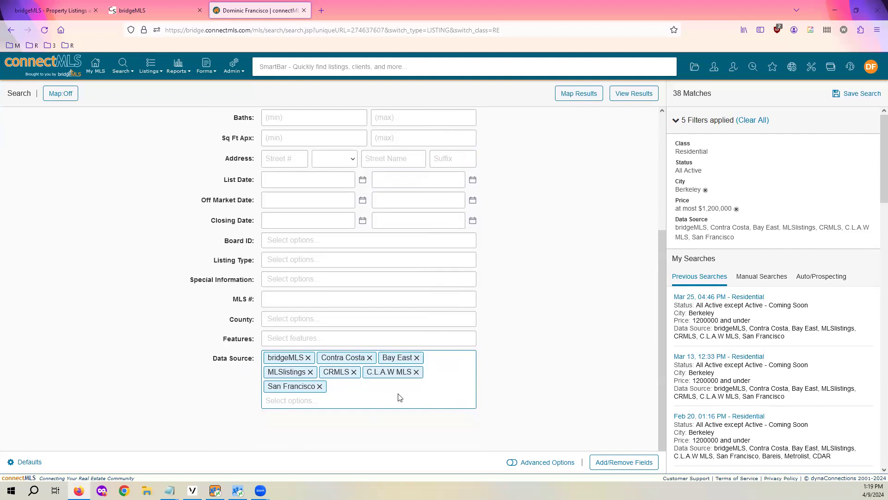
click(320, 386)
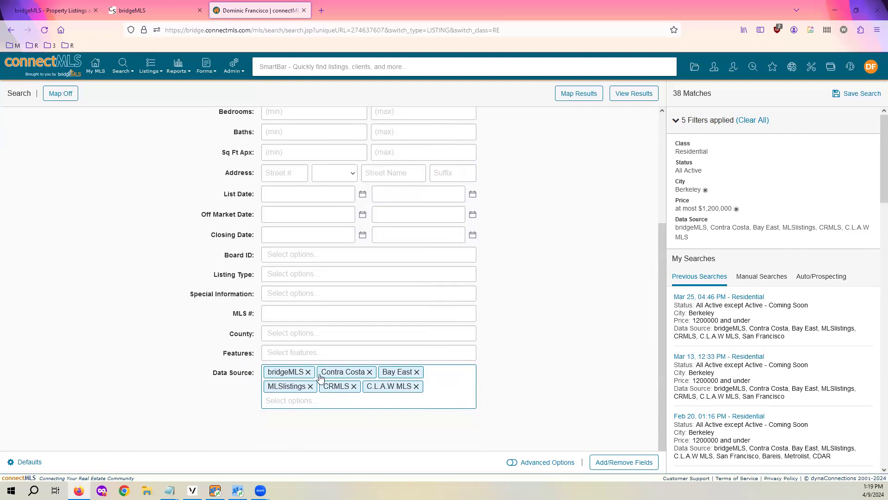
click(310, 386)
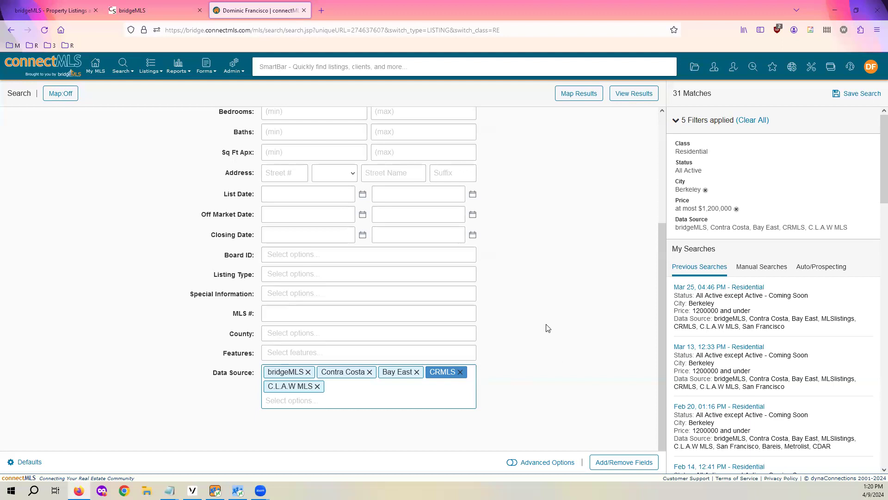
click(338, 401)
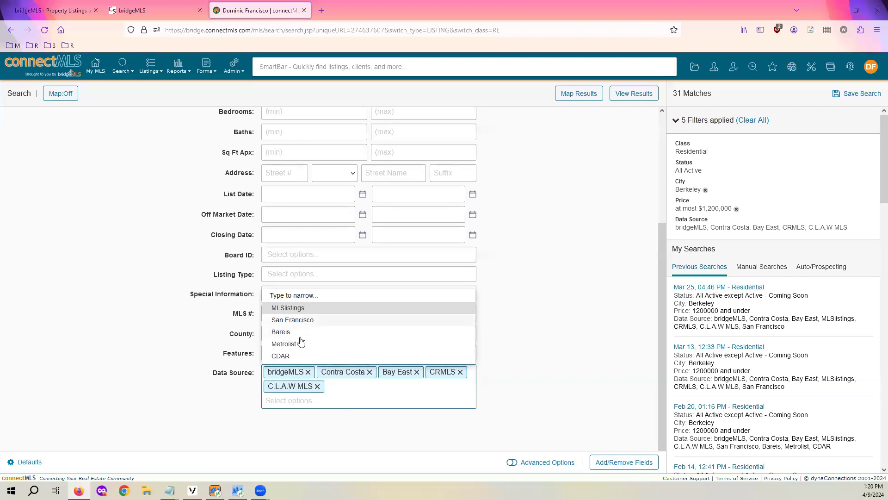
click(310, 314)
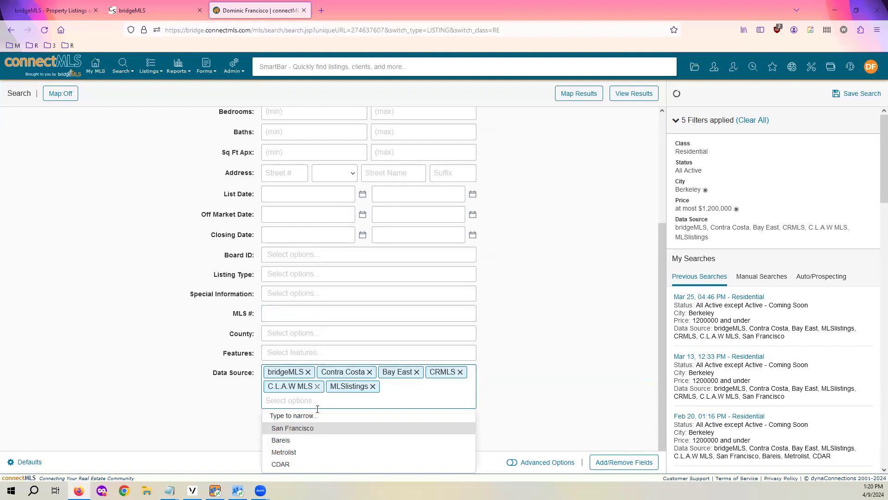
click(315, 430)
click(315, 431)
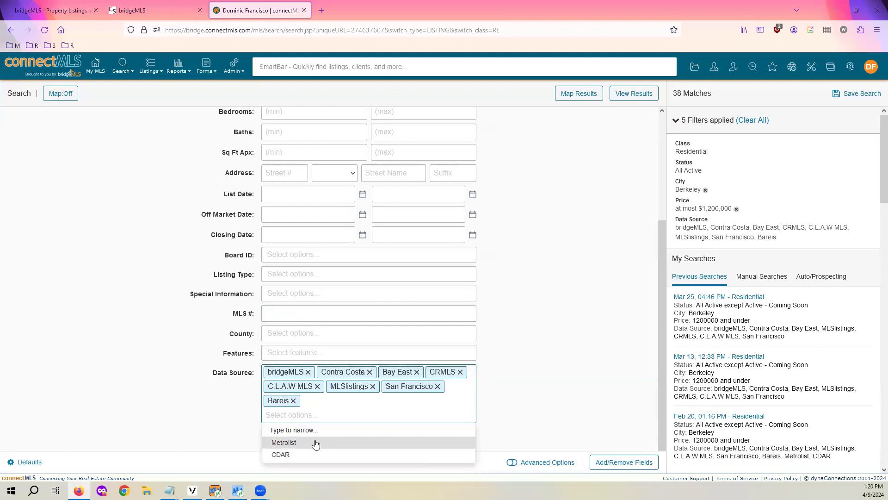
click(316, 441)
click(317, 442)
click(495, 379)
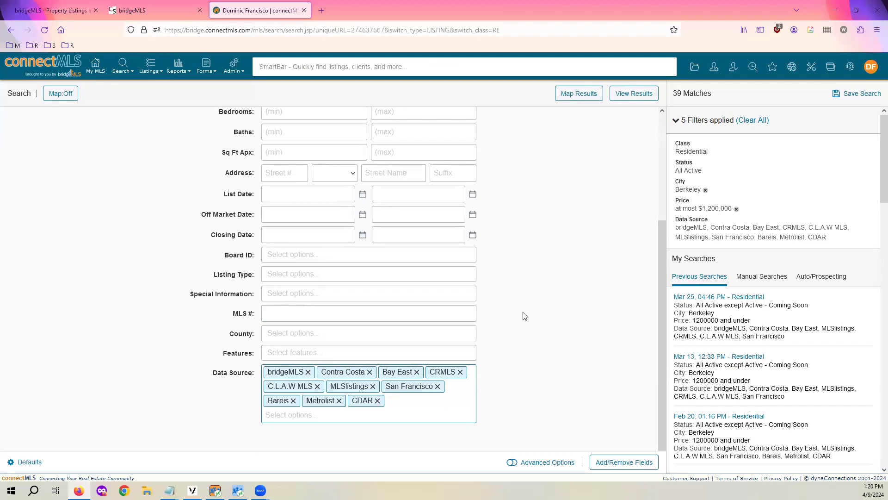
scroll(531, 326, down, 1)
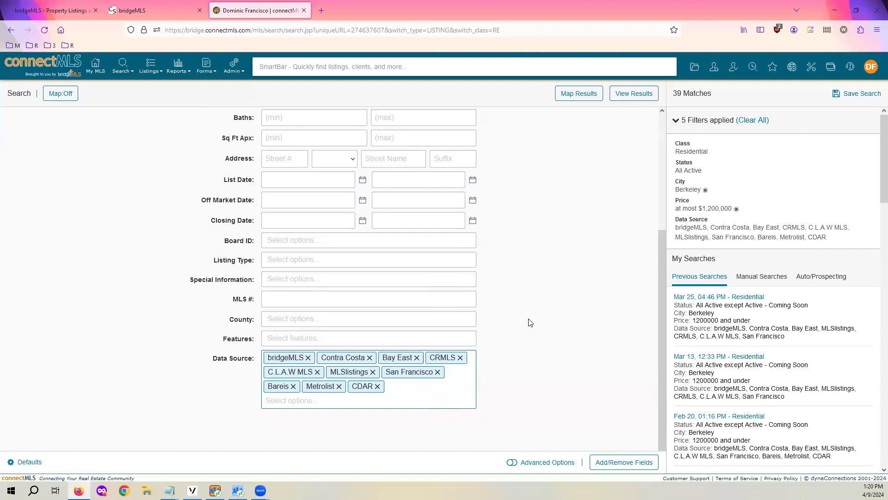
scroll(531, 309, up, 5)
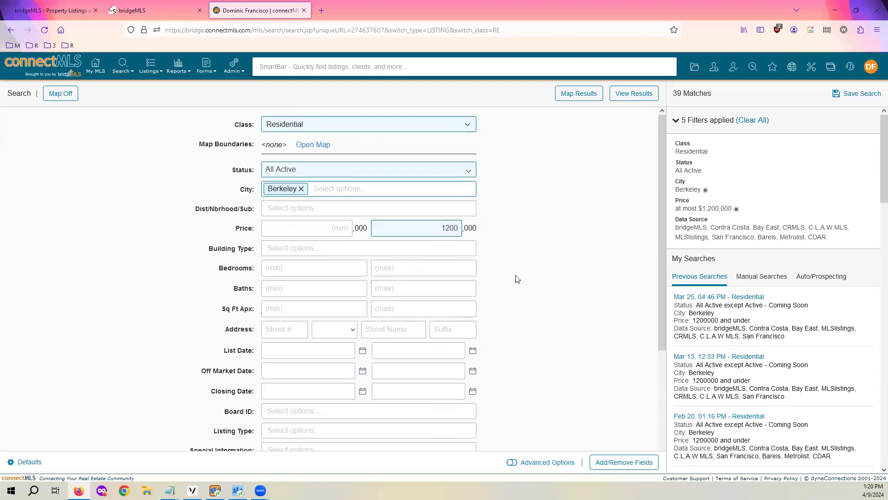
Turn on Advanced Options so filters show operators like Contains and Equals Any
scroll(517, 279, down, 3)
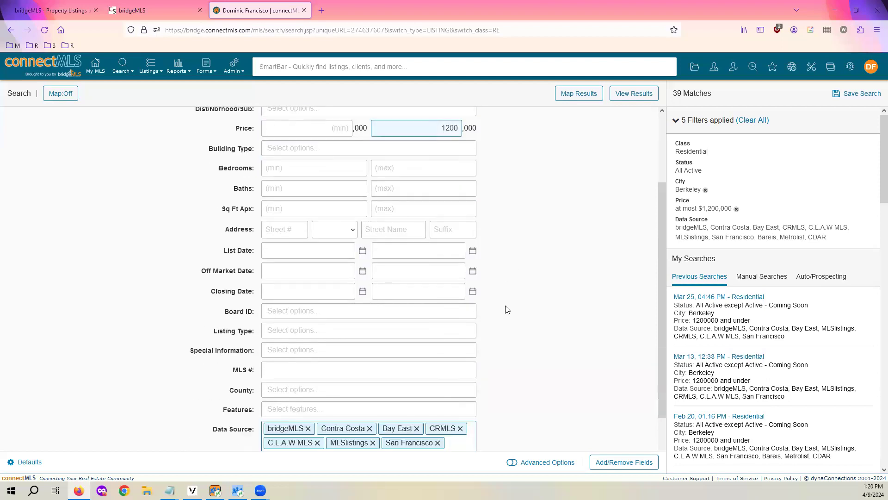
click(547, 462)
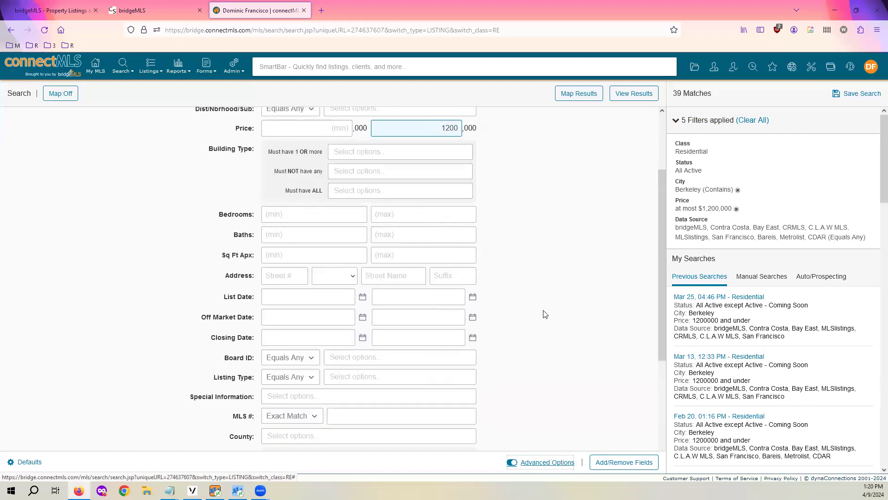
scroll(527, 289, up, 3)
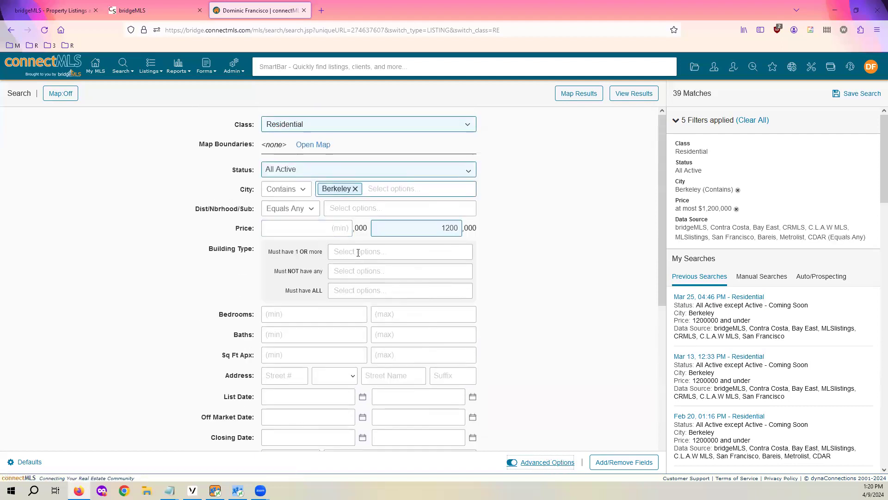
scroll(368, 246, down, 10)
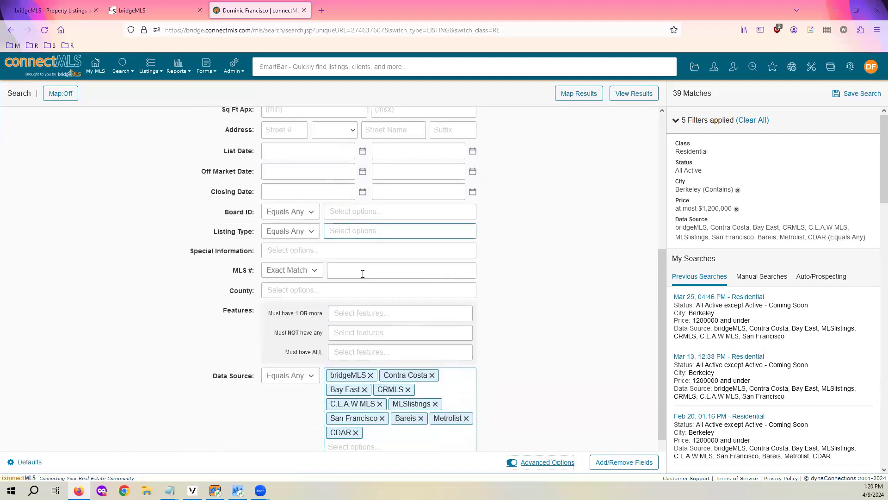
scroll(372, 319, up, 7)
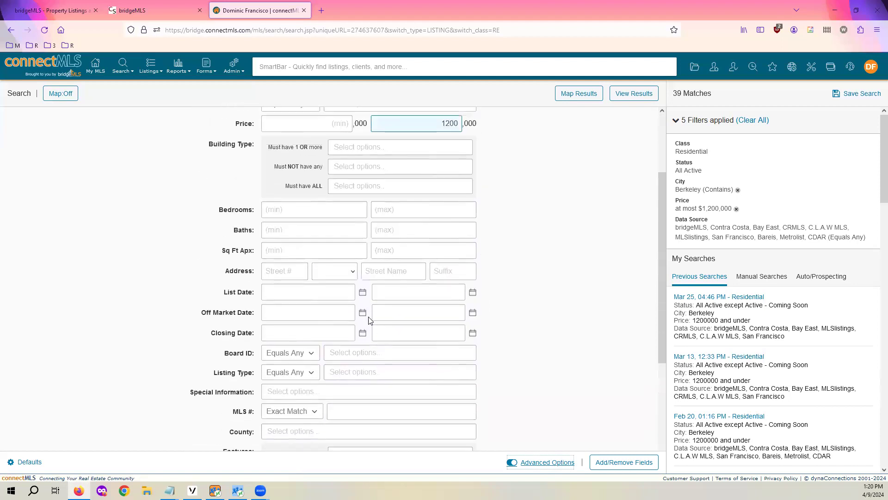
click(631, 463)
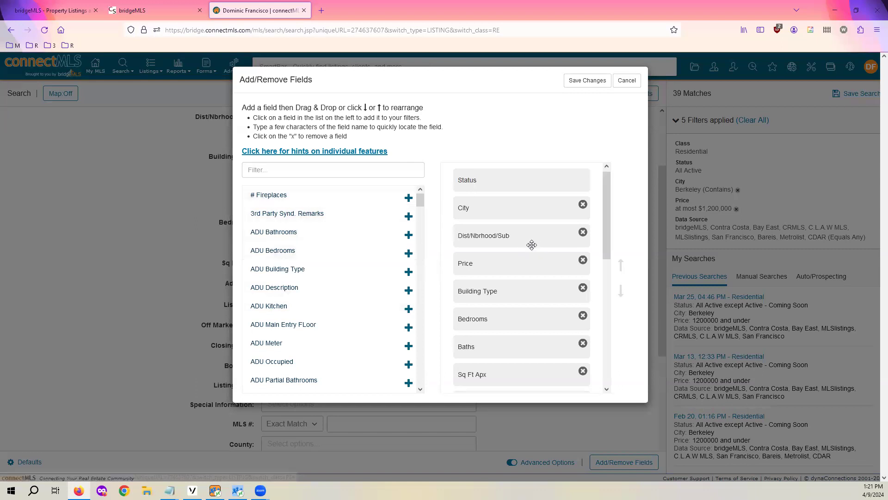
Add the Age field, move it directly below Address, and save the search fields
scroll(531, 244, down, 3)
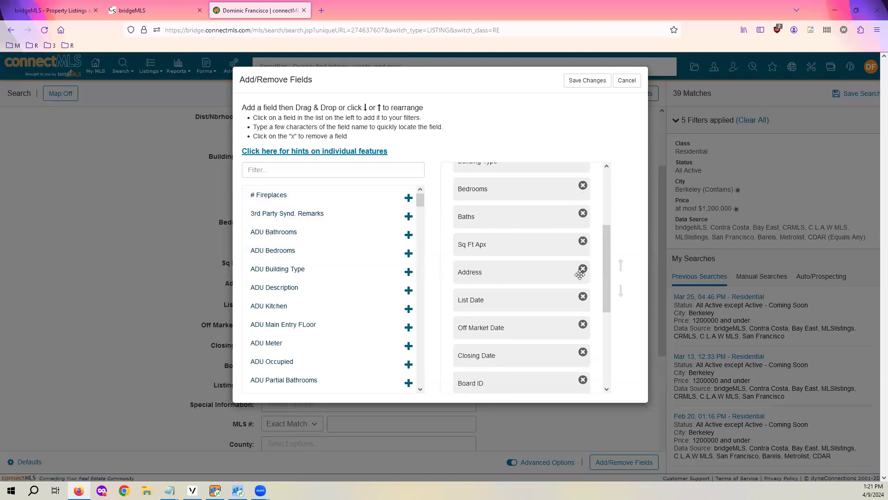
scroll(569, 279, down, 4)
scroll(565, 280, up, 4)
scroll(566, 276, up, 2)
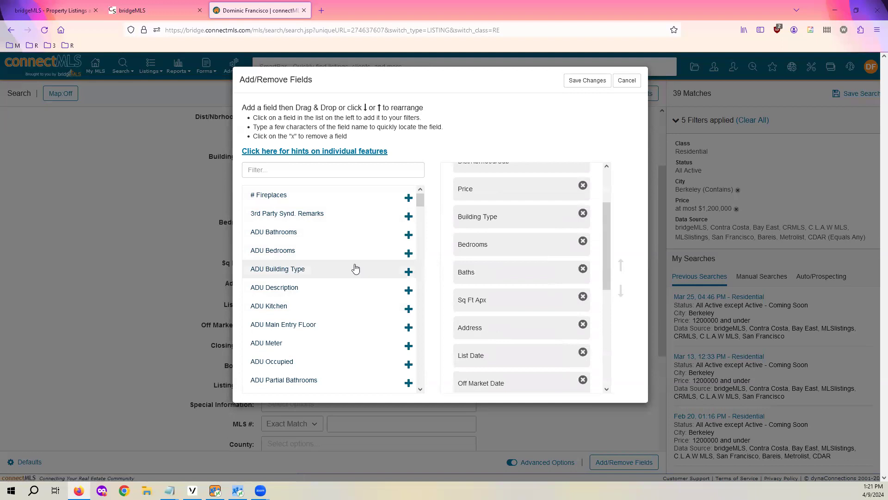
scroll(357, 265, down, 3)
scroll(357, 262, down, 4)
scroll(357, 260, up, 2)
click(408, 228)
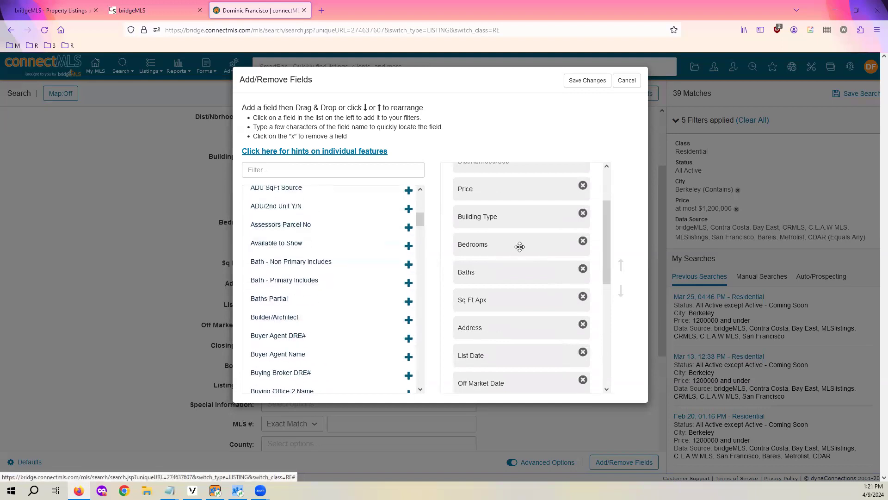
scroll(528, 249, down, 5)
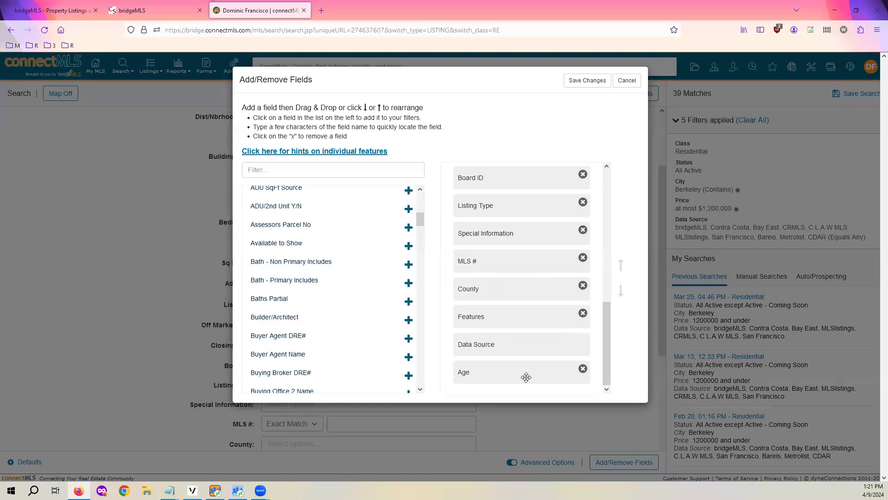
drag(526, 377, 543, 211)
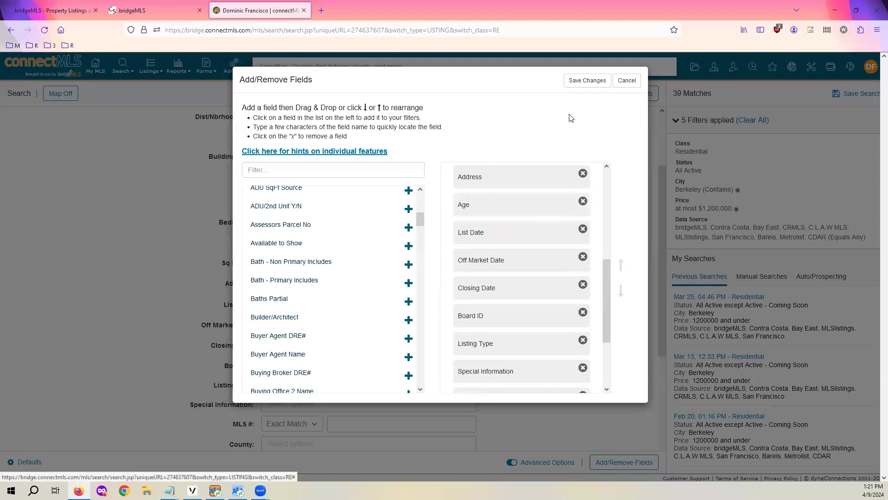
click(599, 84)
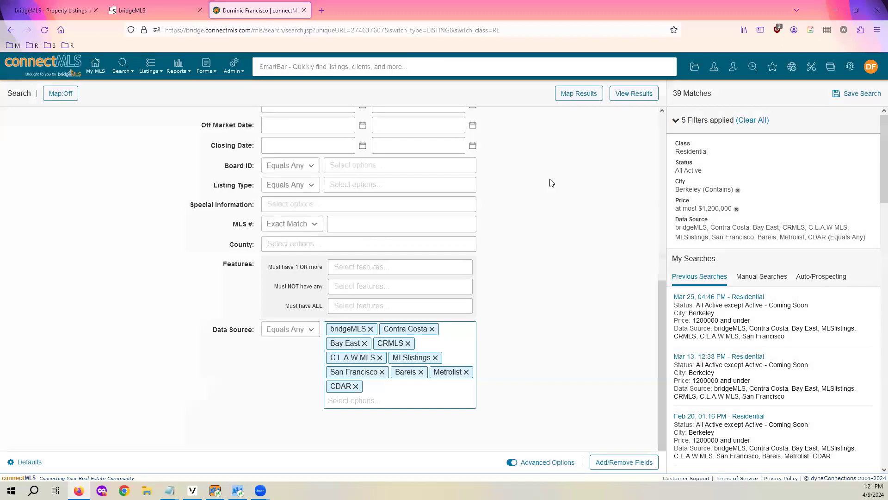
scroll(532, 261, up, 7)
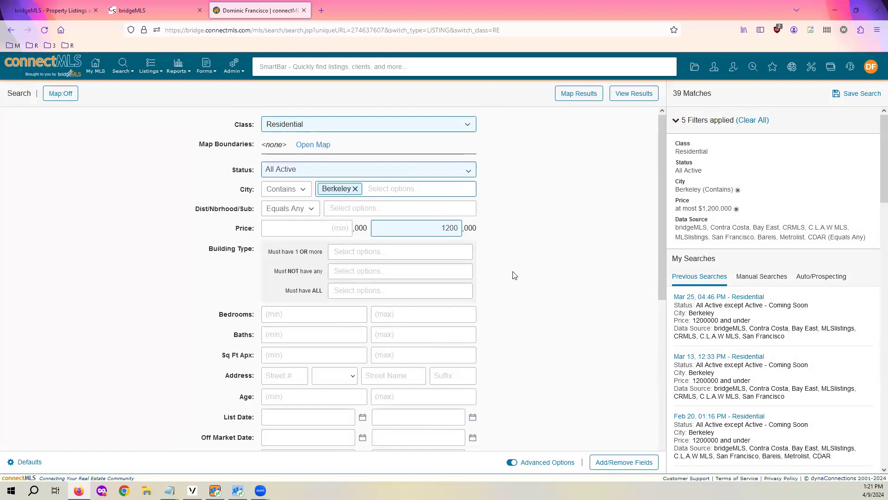
scroll(513, 277, down, 2)
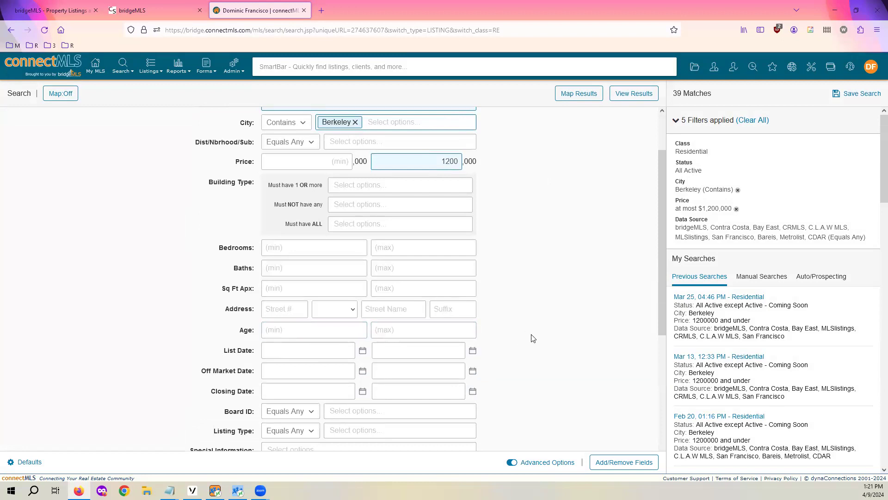
scroll(539, 330, up, 2)
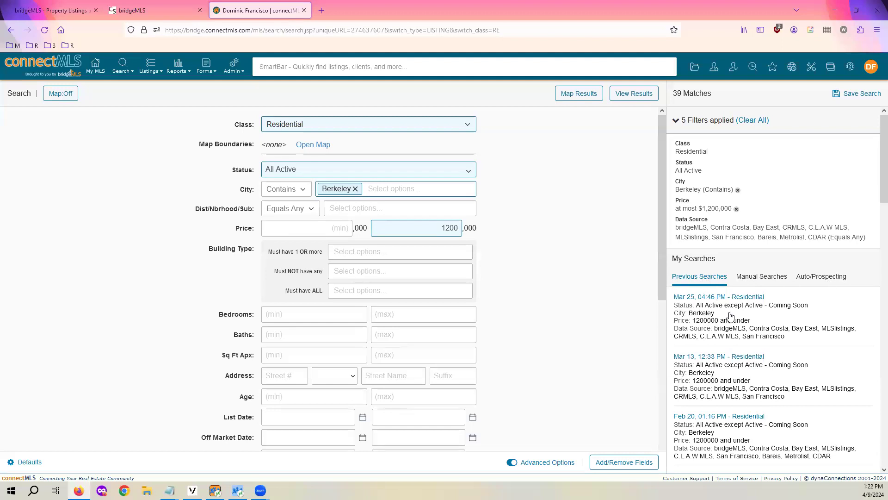
scroll(731, 314, down, 3)
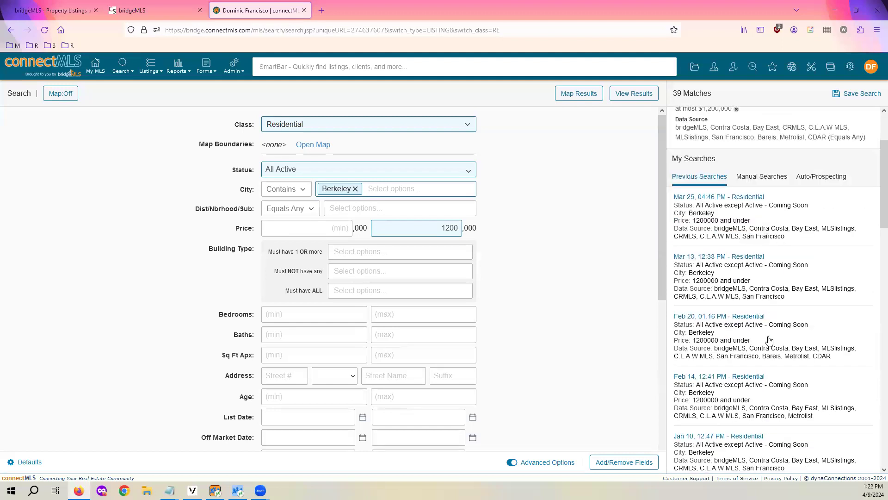
scroll(770, 342, up, 2)
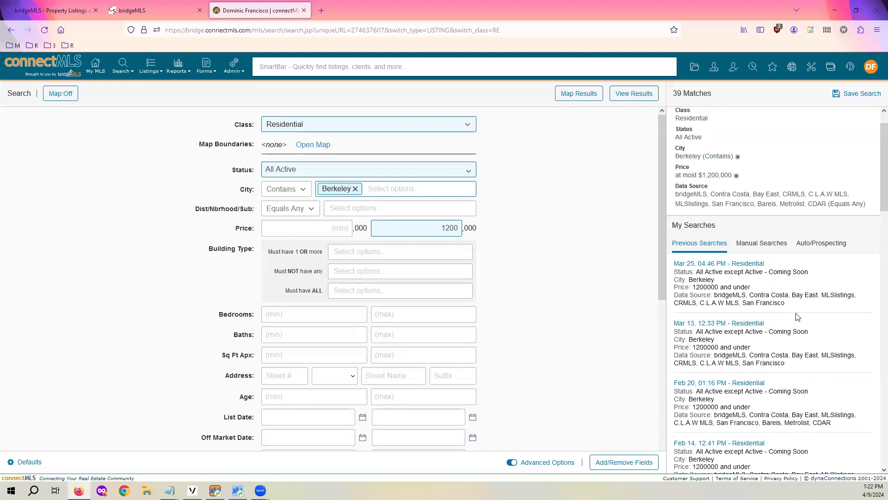
scroll(799, 318, down, 10)
scroll(794, 305, down, 8)
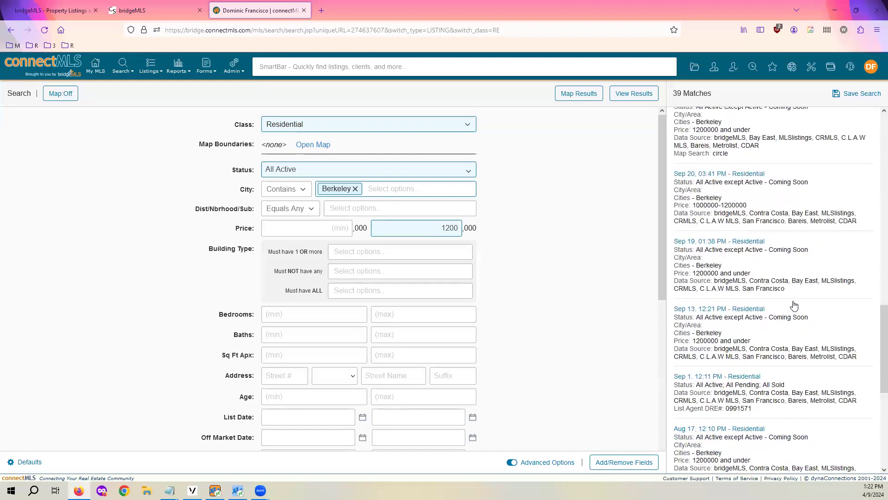
scroll(794, 305, up, 20)
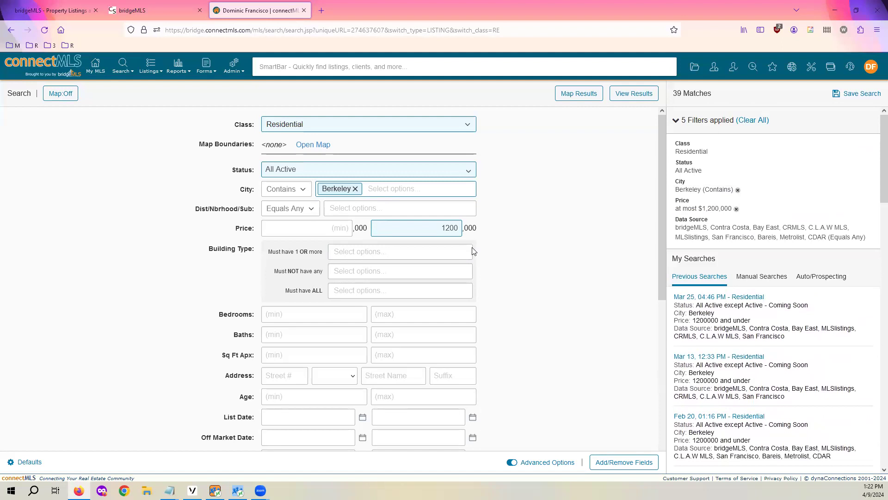
scroll(787, 363, down, 4)
scroll(787, 363, up, 5)
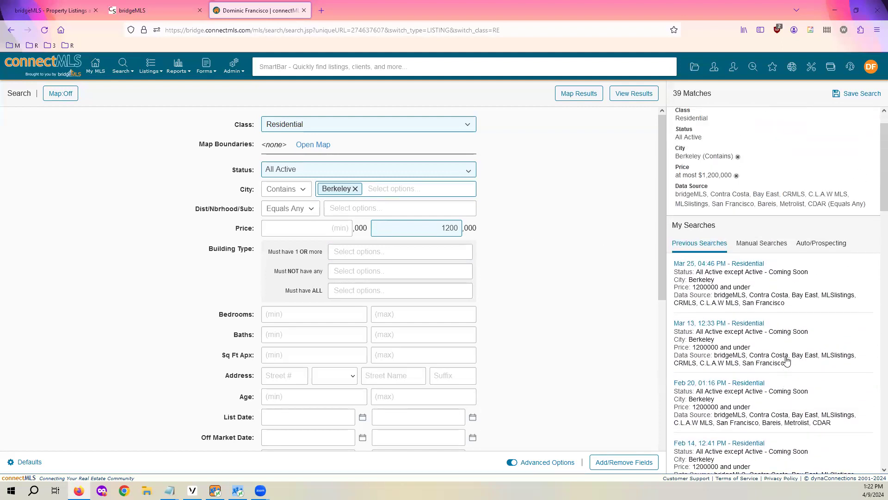
scroll(738, 298, down, 10)
scroll(738, 298, up, 10)
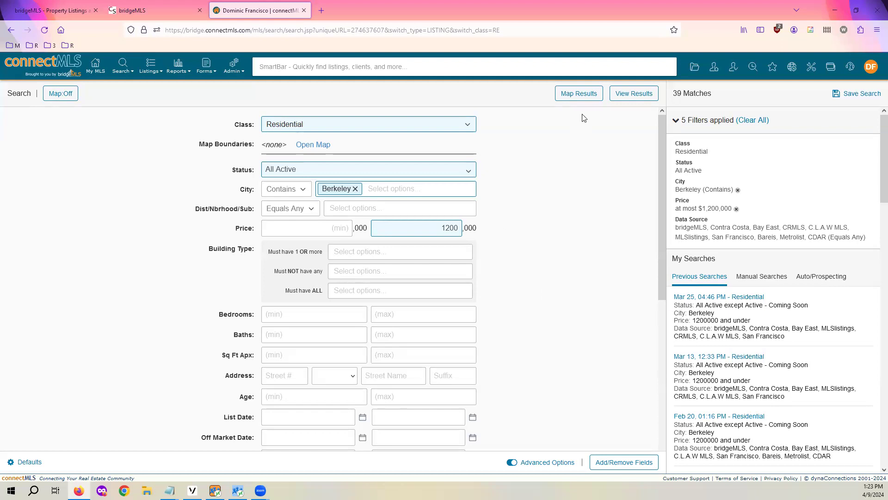
click(62, 97)
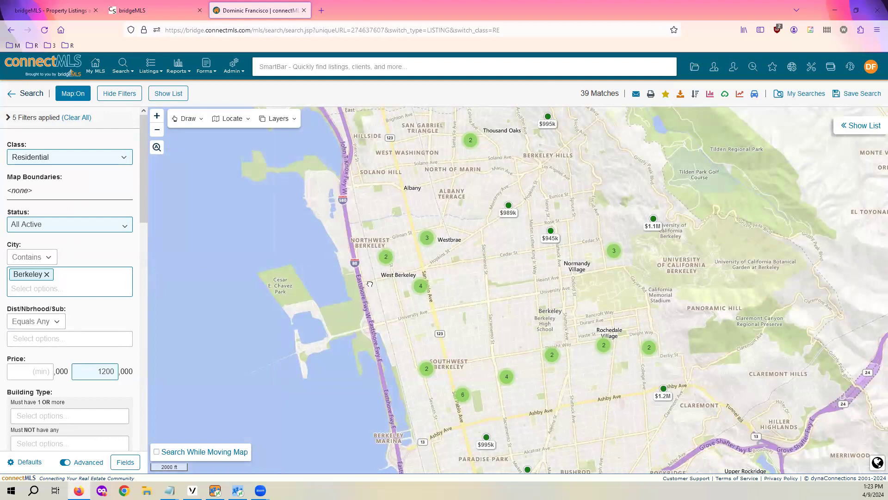
drag(452, 314, 428, 323)
drag(640, 236, 528, 280)
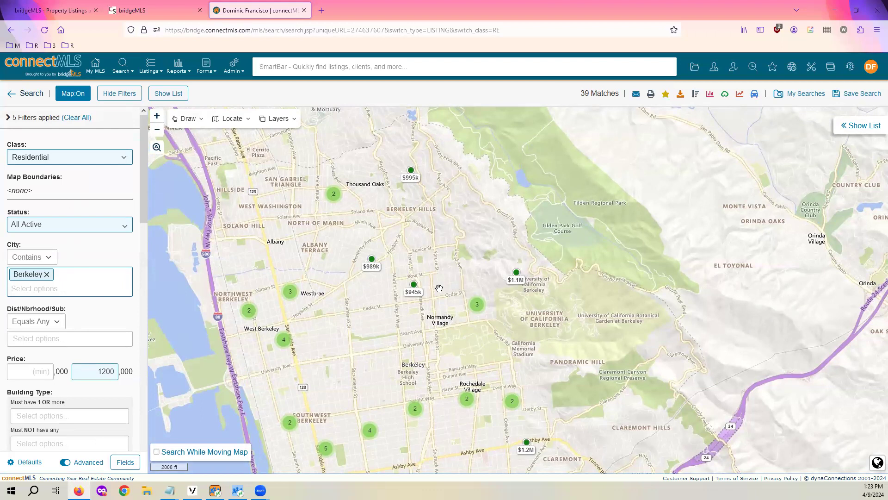
click(415, 297)
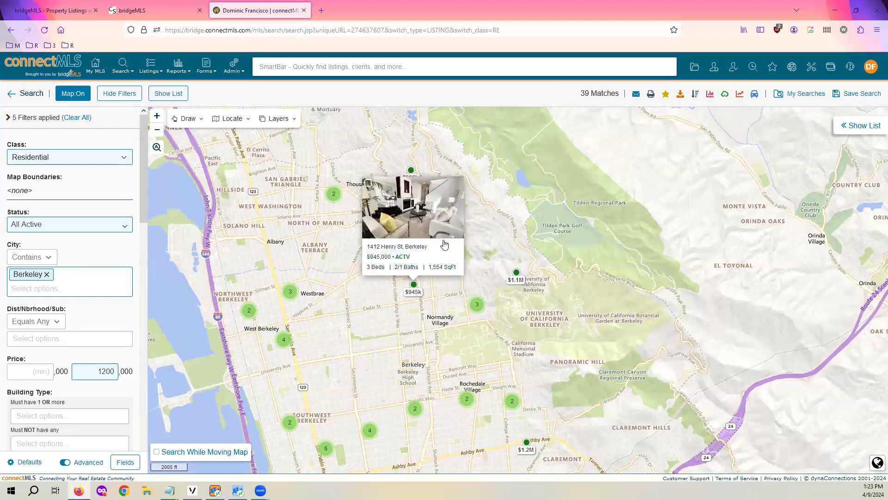
click(495, 240)
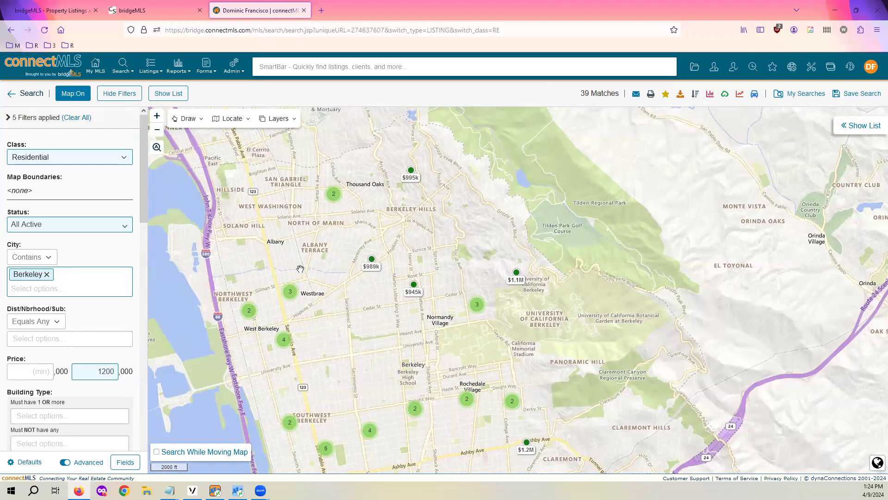
drag(301, 269, 357, 251)
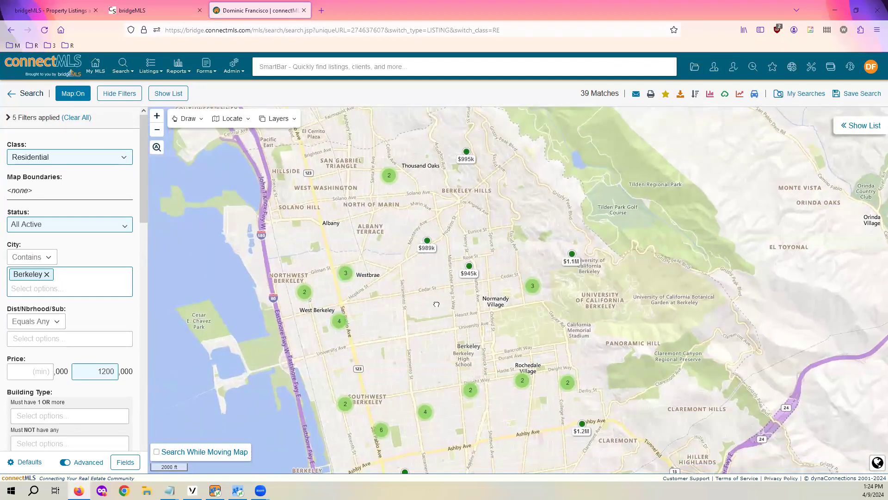
drag(436, 303, 476, 306)
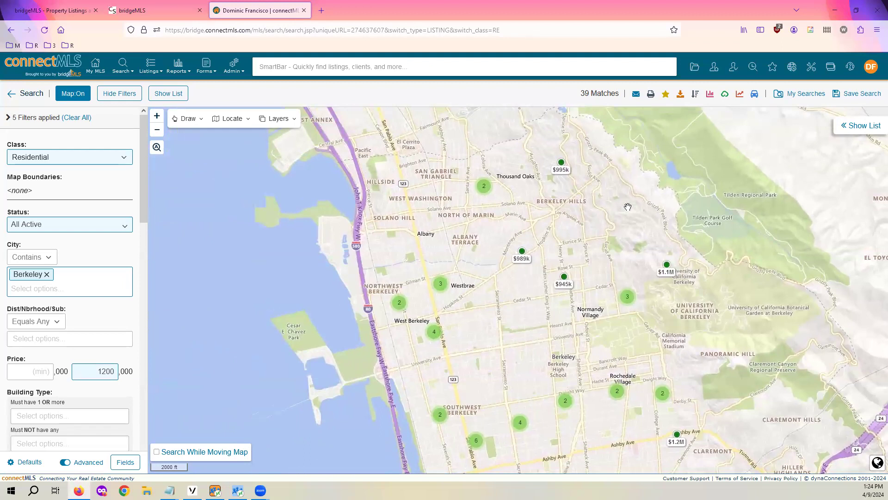
scroll(380, 305, up, 2)
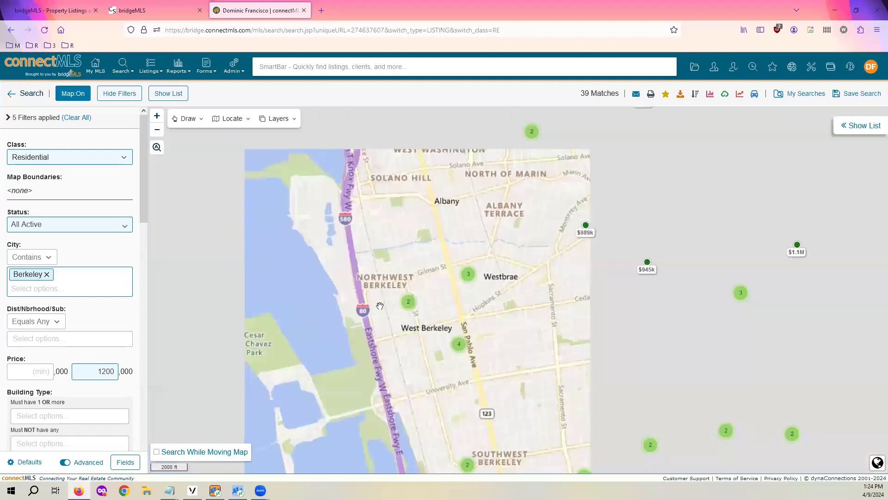
drag(570, 259, 540, 218)
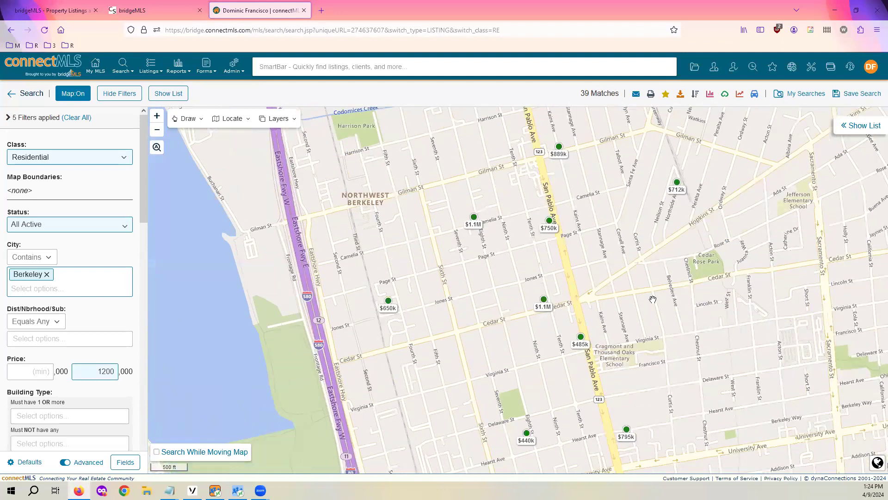
drag(662, 376, 571, 330)
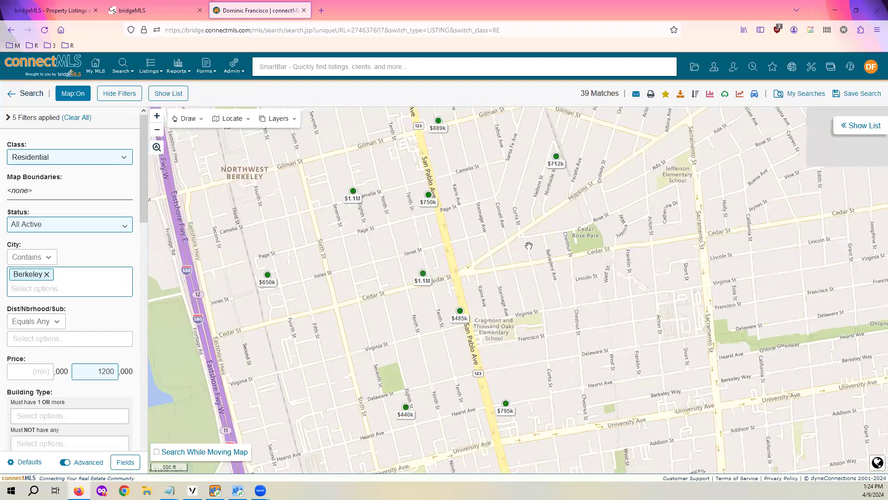
scroll(528, 245, down, 2)
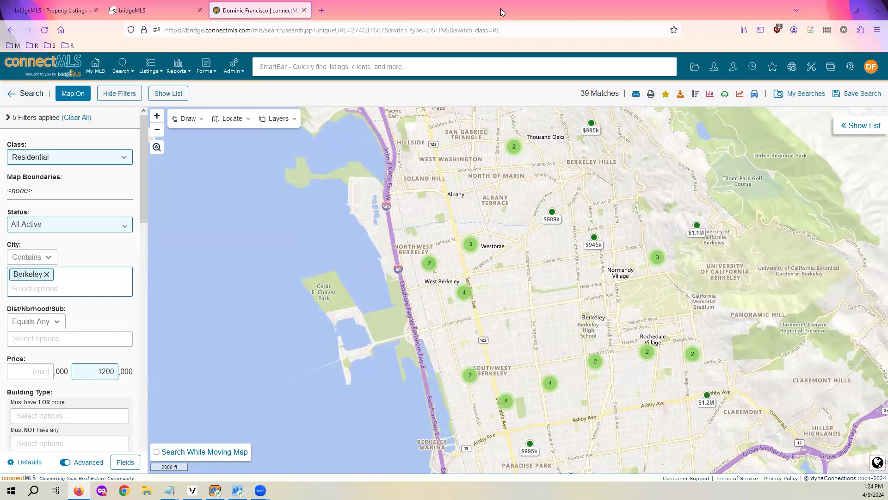
Draw a 1-mile circle over west-central Berkeley and apply it, leaving 13 matches
click(195, 118)
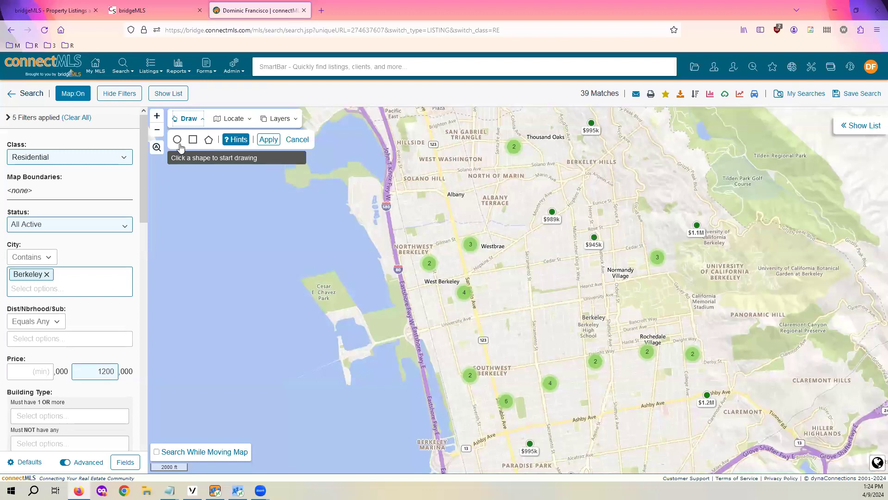
click(178, 140)
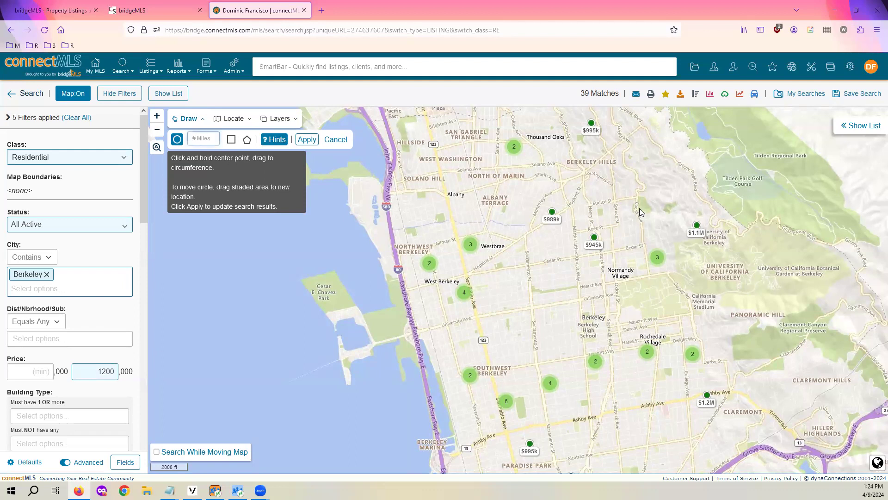
text(1)
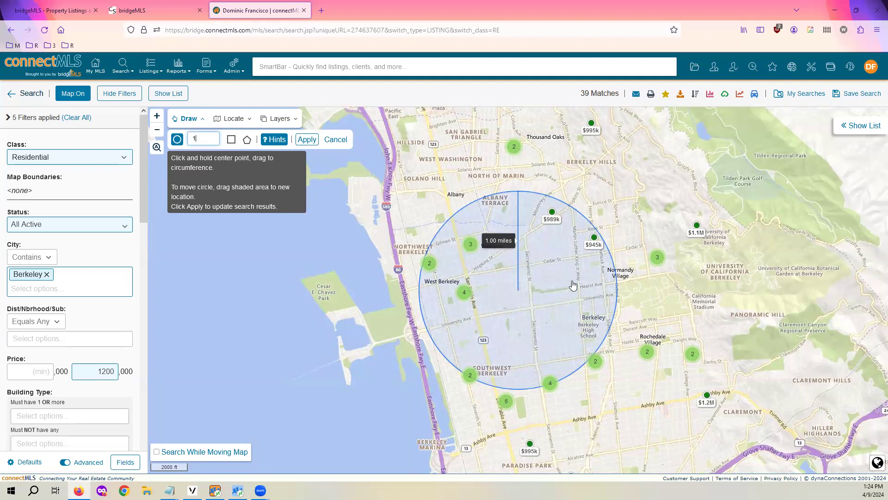
click(307, 140)
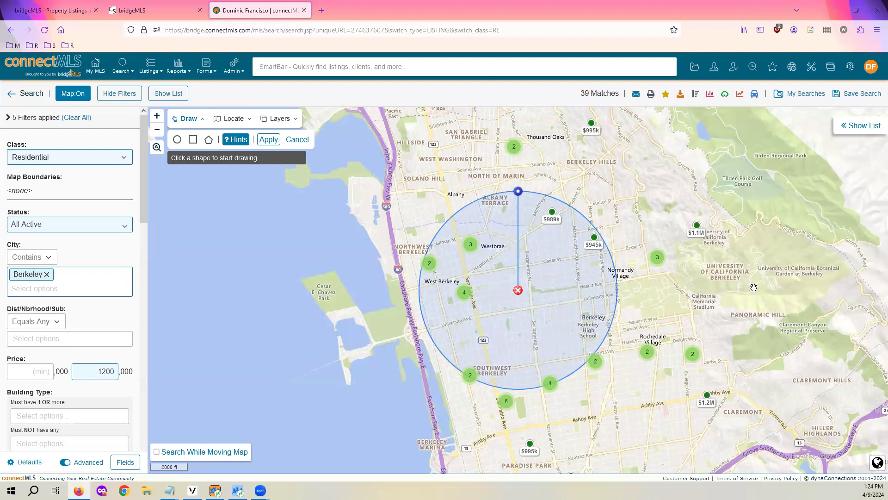
click(268, 140)
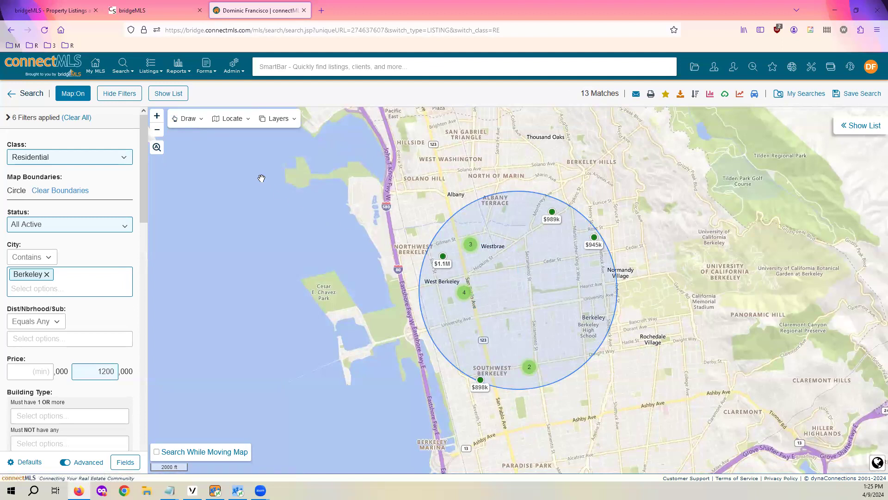
Move the circle southeast toward Berkeley High, widen it to about 1.06 miles, and apply
click(188, 120)
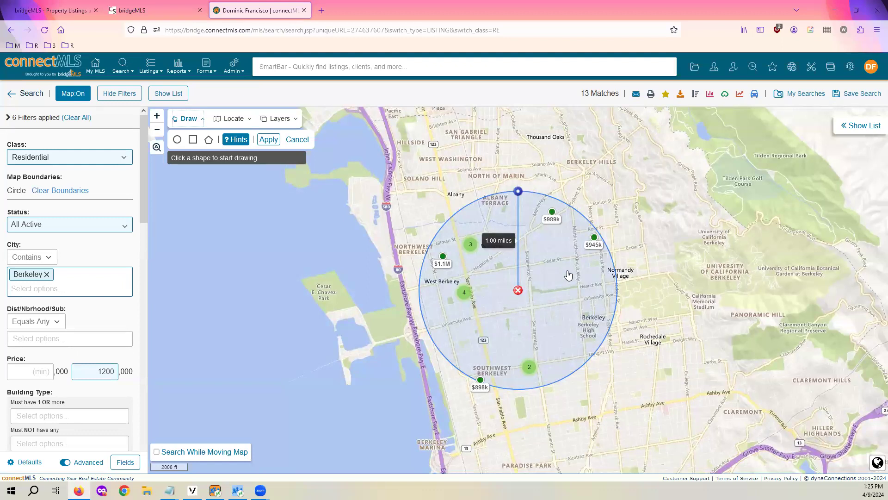
mouse_move(567, 262)
mouse_down()
mouse_move(595, 258)
mouse_move(617, 301)
mouse_move(632, 308)
mouse_move(689, 277)
mouse_move(601, 194)
mouse_move(669, 217)
mouse_move(689, 297)
mouse_move(683, 312)
mouse_move(668, 298)
mouse_up()
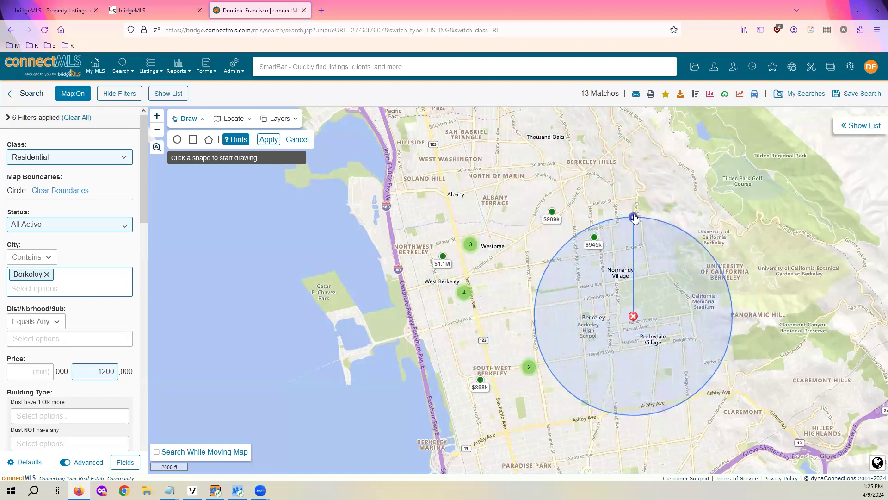
mouse_move(636, 221)
mouse_down()
mouse_move(632, 276)
mouse_move(636, 182)
mouse_move(660, 162)
mouse_move(647, 239)
mouse_move(651, 228)
mouse_up()
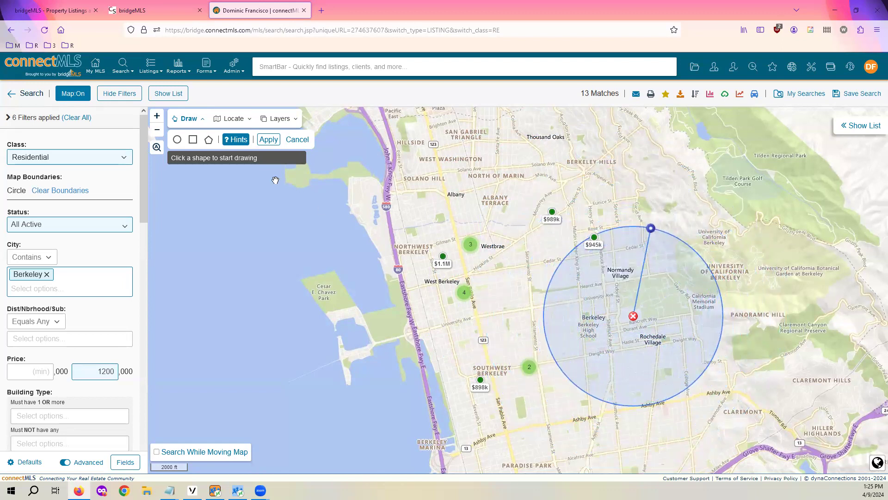
click(268, 140)
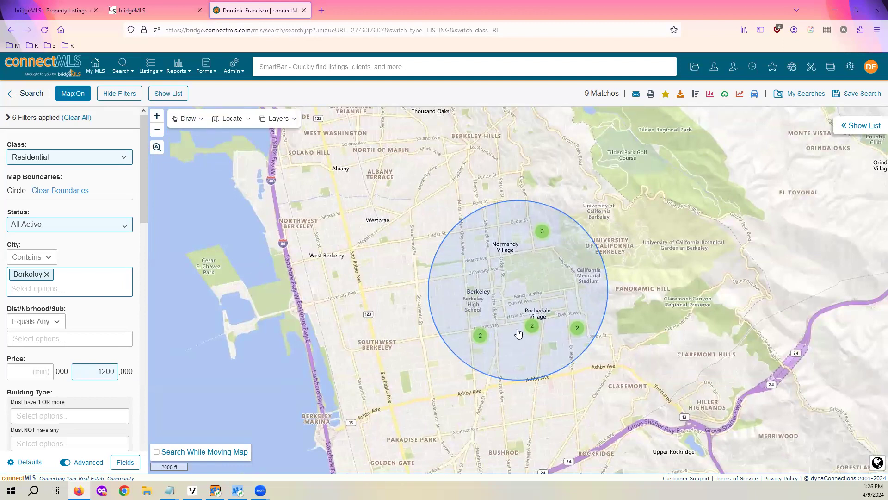
Delete the circle boundary and apply the change
click(181, 119)
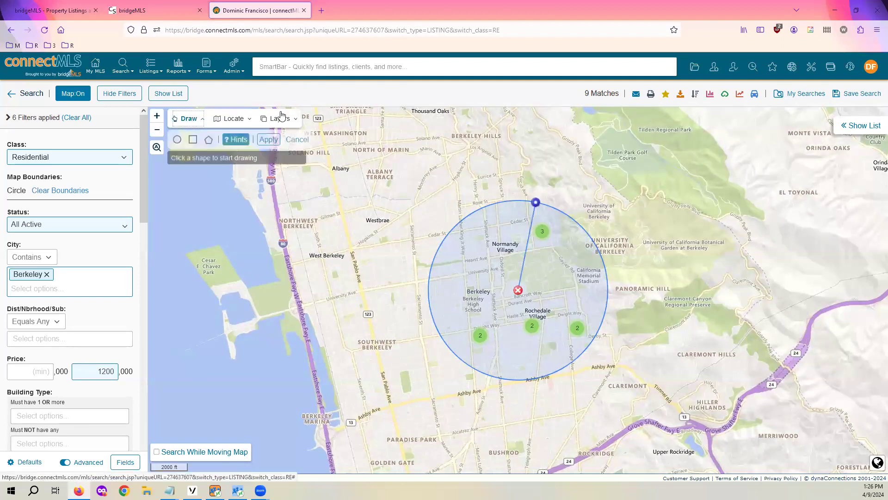
click(518, 290)
click(268, 139)
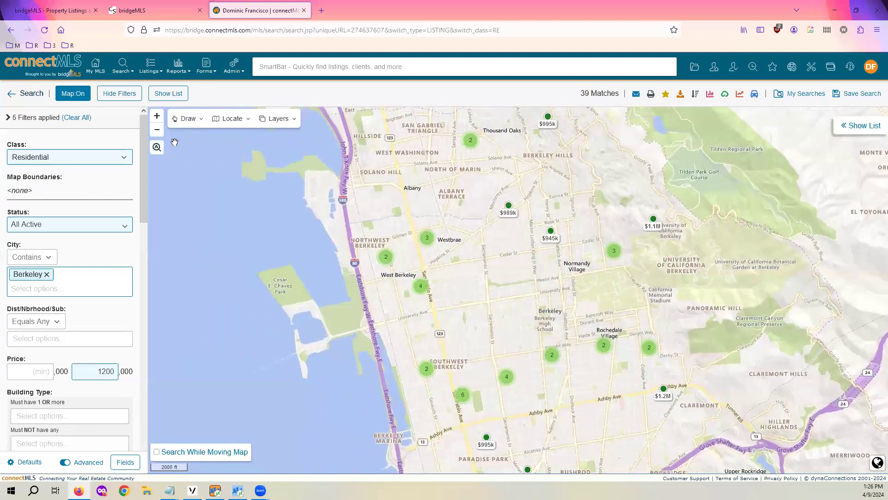
Draw and apply a 1.33-mile circle from West Berkeley (14 matches), then delete it
click(188, 119)
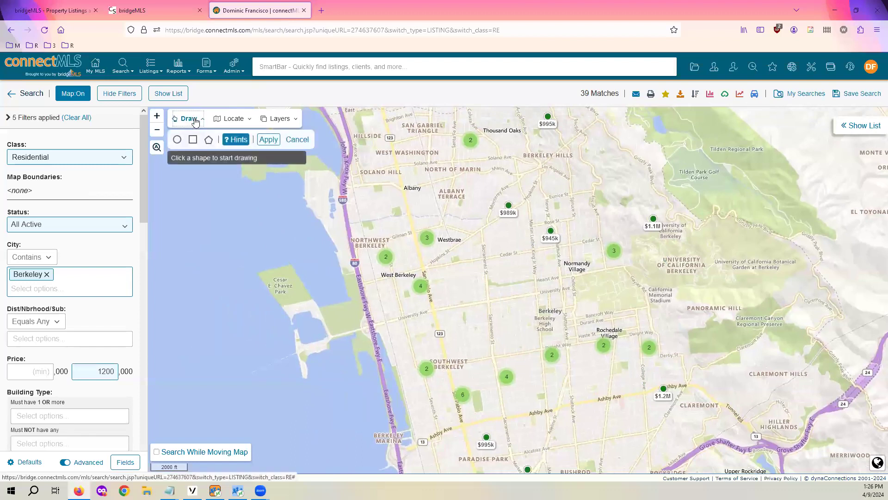
click(178, 141)
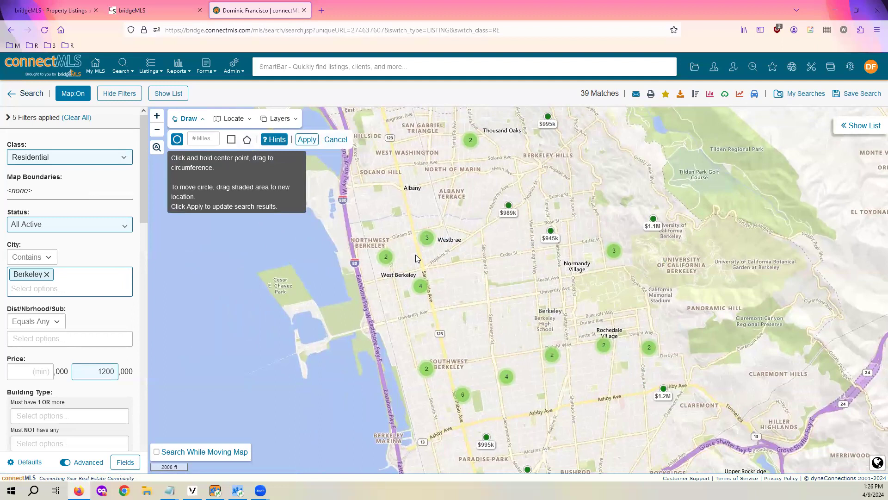
drag(416, 255, 559, 296)
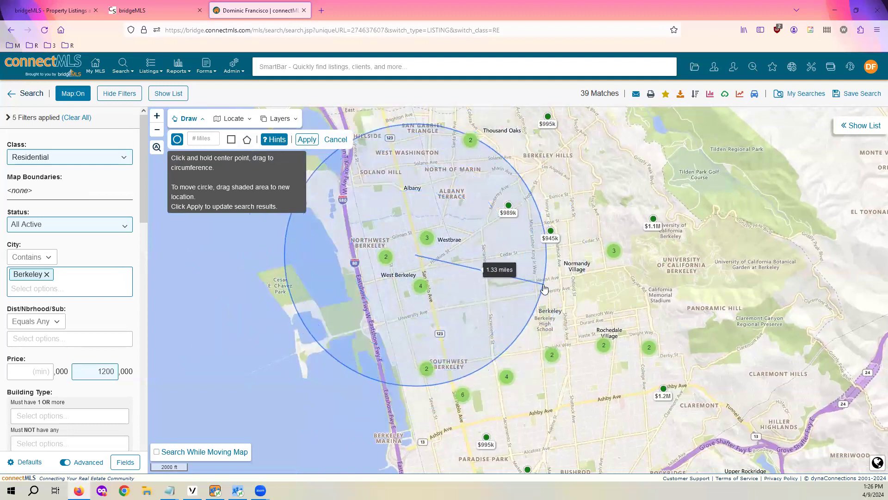
drag(544, 288, 544, 289)
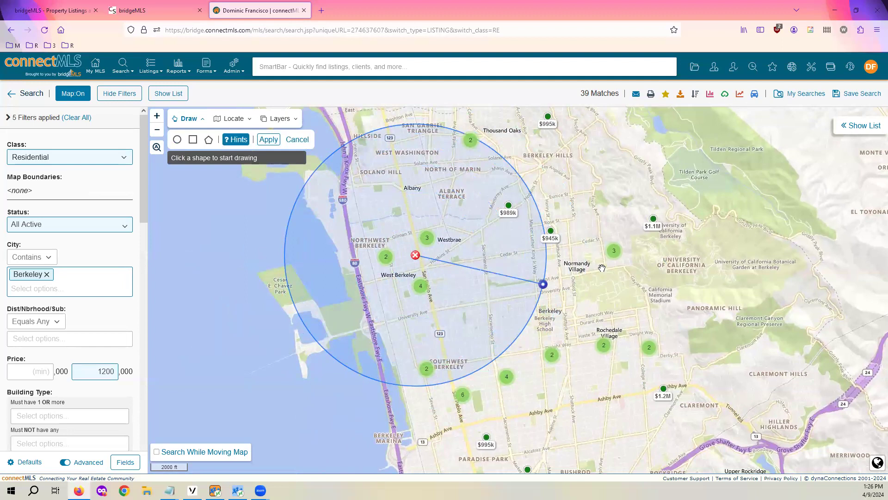
click(265, 141)
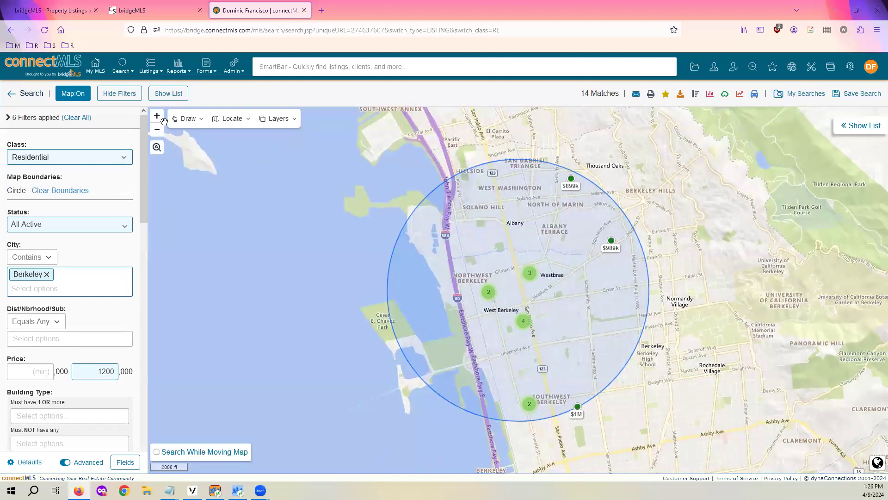
click(185, 119)
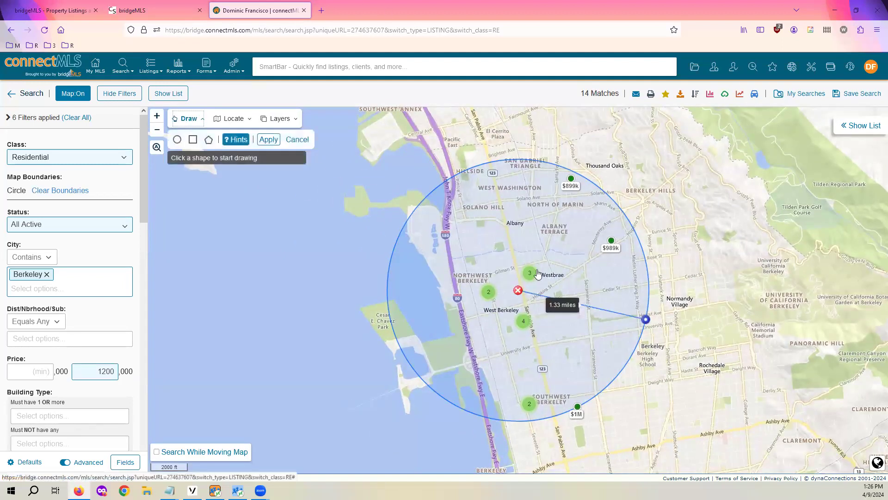
click(518, 290)
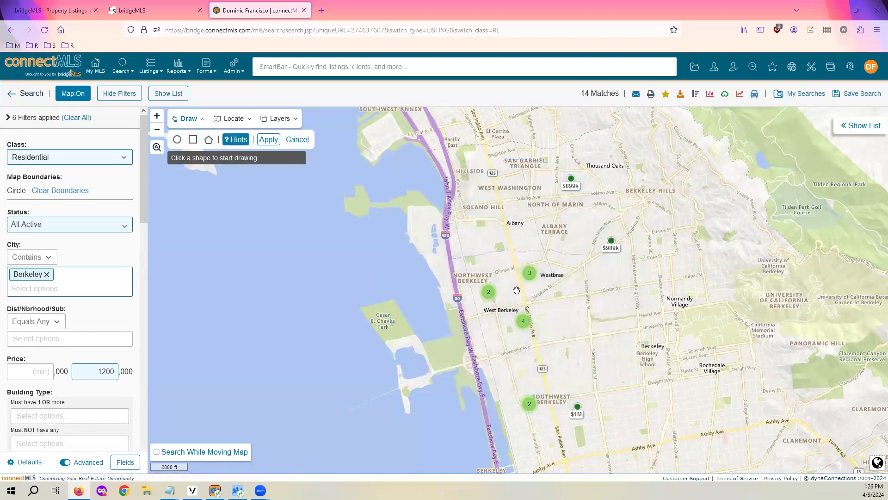
click(193, 140)
mouse_move(472, 196)
mouse_down()
mouse_move(758, 370)
mouse_move(550, 383)
mouse_move(750, 403)
mouse_move(749, 424)
mouse_up()
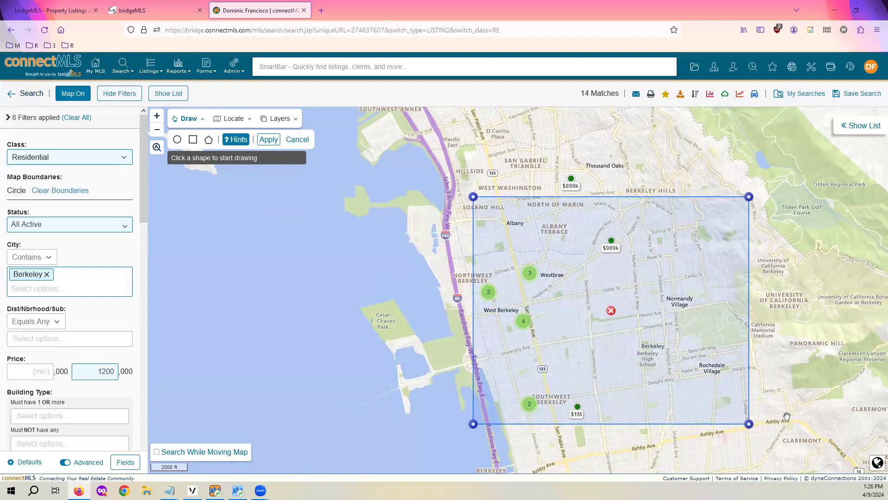
scroll(759, 411, down, 2)
scroll(759, 414, up, 2)
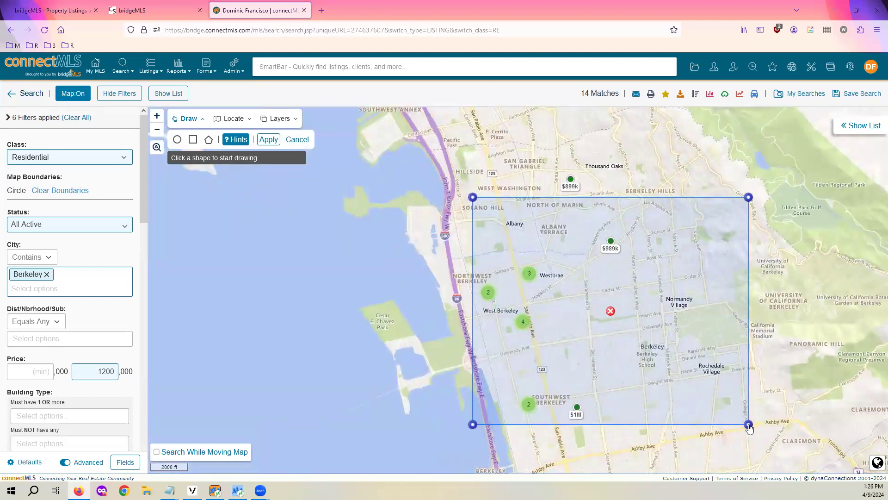
mouse_move(748, 424)
mouse_down()
mouse_move(670, 245)
mouse_move(789, 417)
mouse_move(759, 332)
mouse_move(781, 347)
mouse_move(795, 326)
mouse_up()
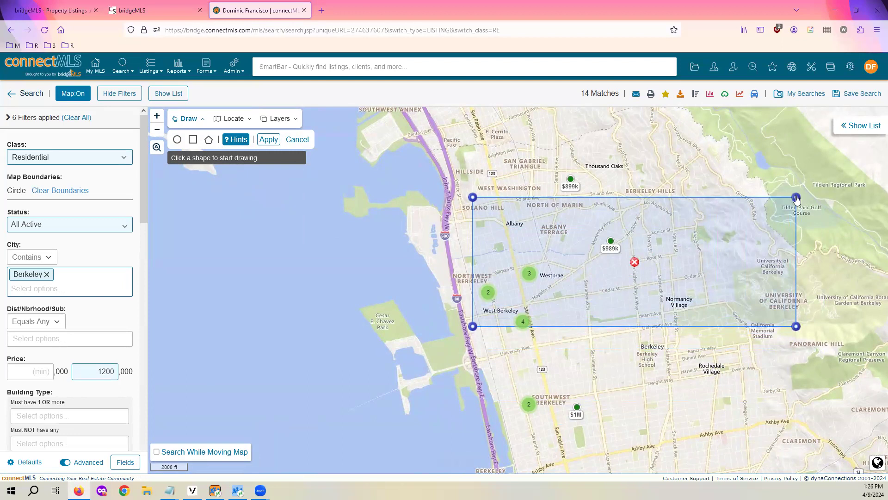
mouse_move(726, 252)
mouse_down()
mouse_move(617, 306)
mouse_move(684, 194)
mouse_move(685, 338)
mouse_move(639, 264)
mouse_move(641, 232)
mouse_up()
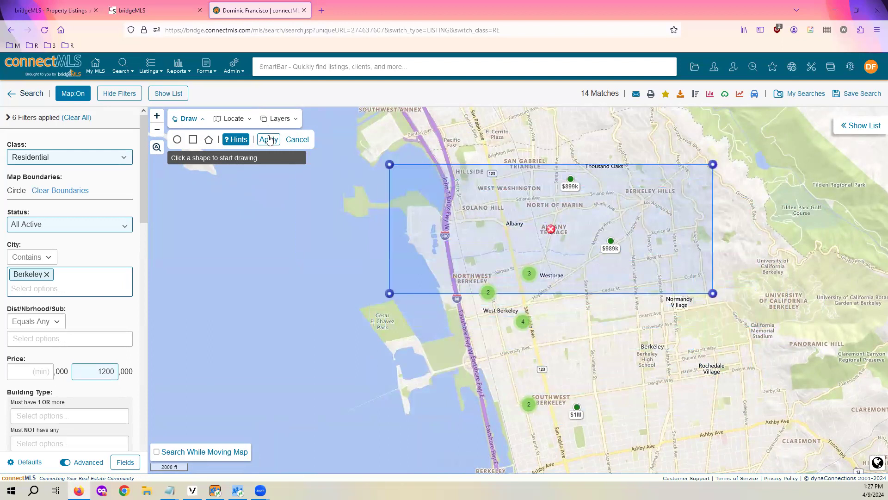
click(268, 139)
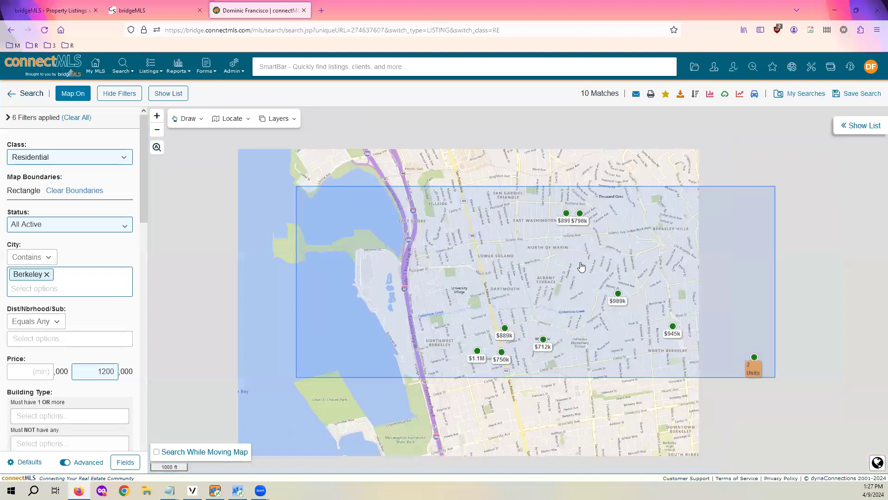
scroll(637, 250, down, 2)
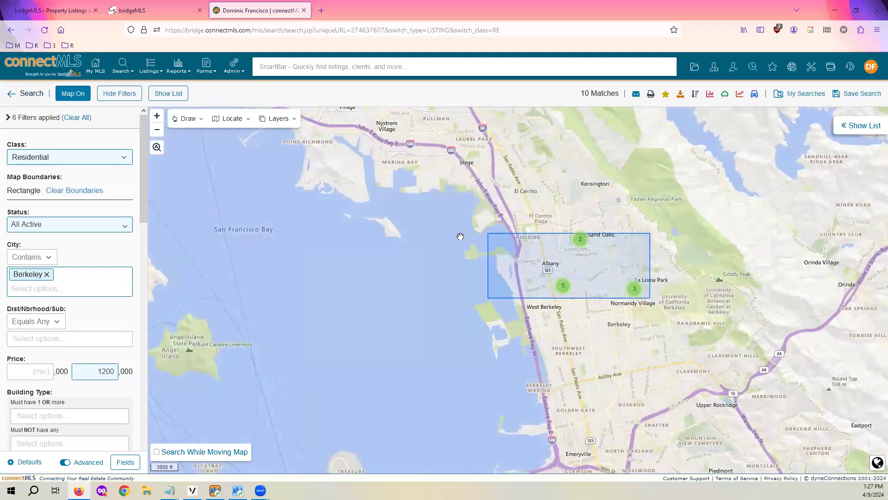
scroll(576, 286, up, 1)
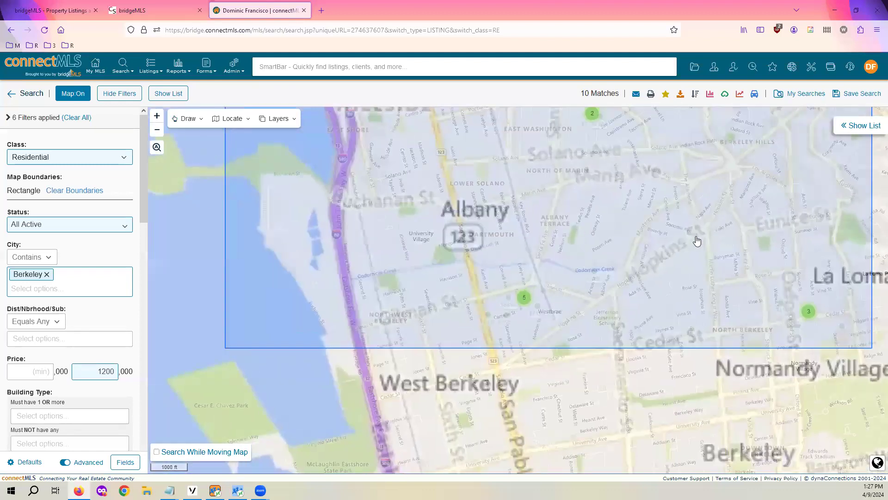
scroll(689, 242, down, 2)
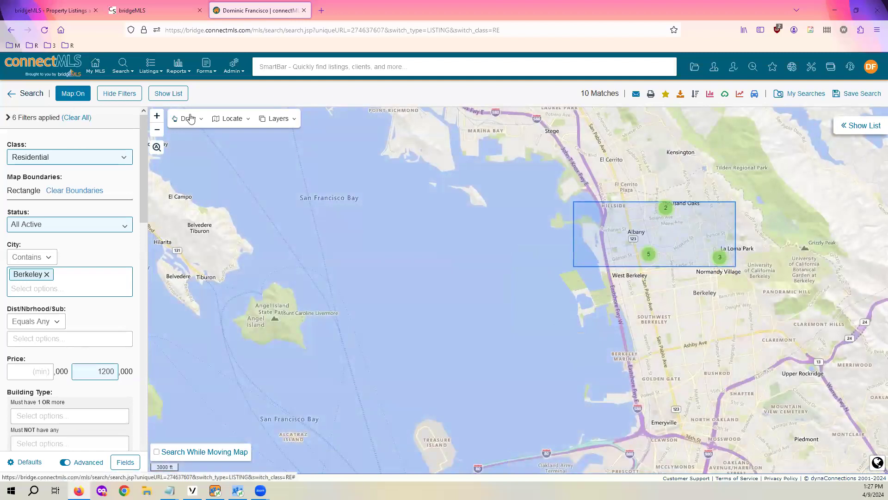
Trace a many-sided polygon over north Berkeley, starting and closing near East Washington
click(193, 121)
scroll(683, 231, up, 1)
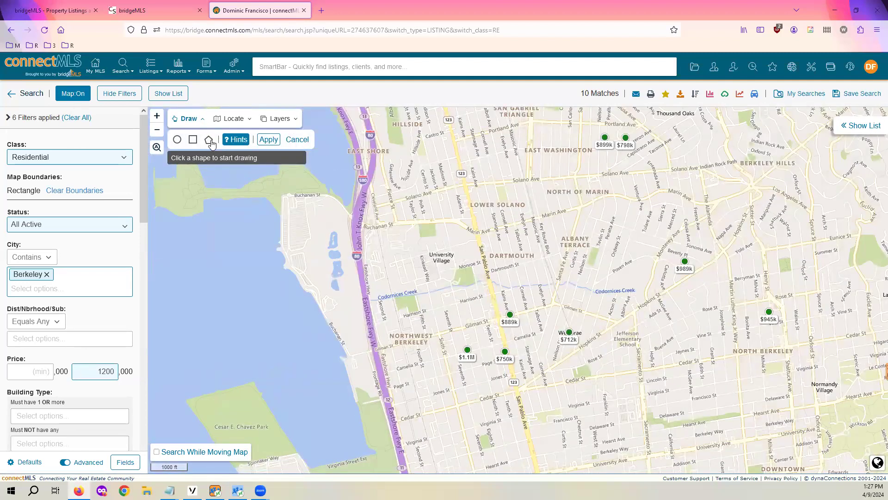
click(209, 140)
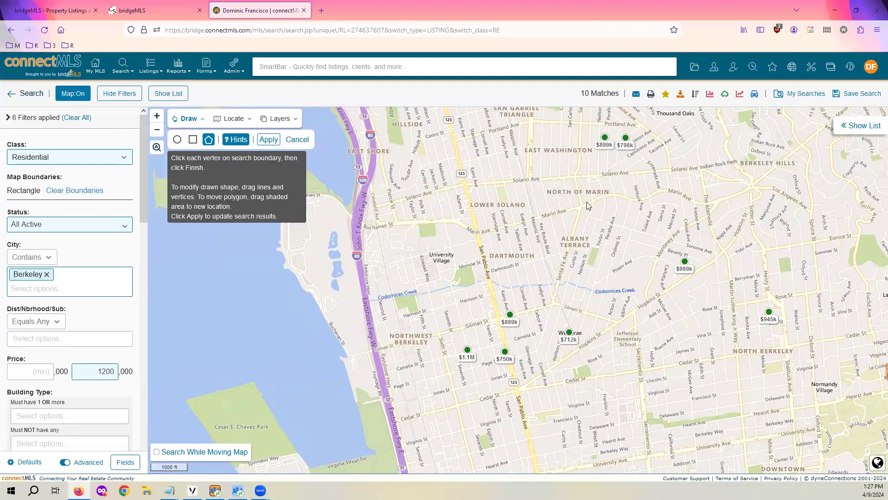
click(560, 134)
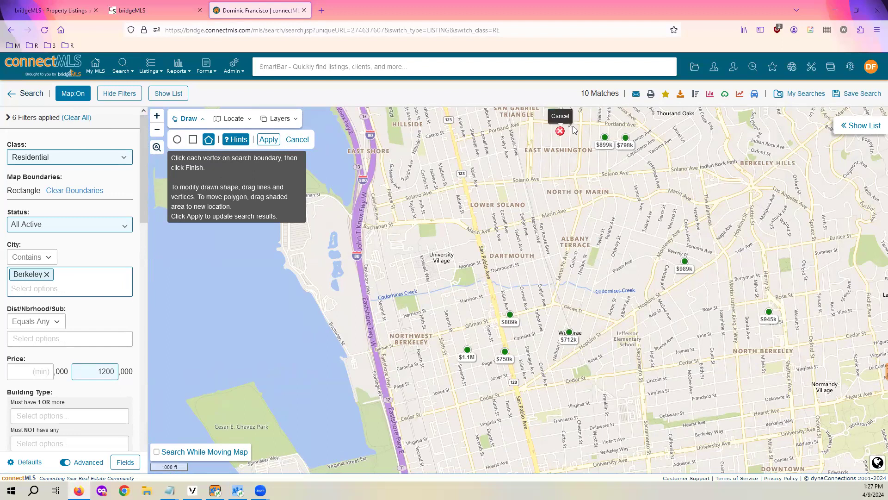
click(493, 183)
click(496, 271)
click(587, 323)
click(724, 354)
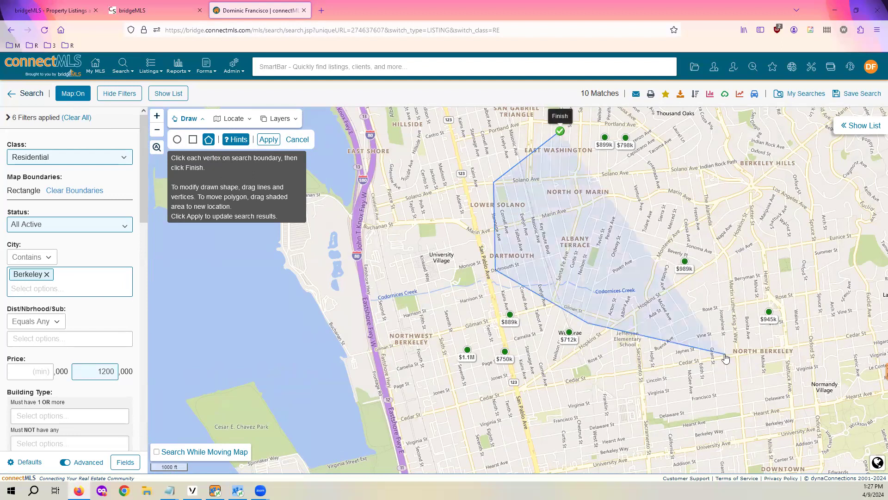
click(741, 286)
click(791, 238)
click(681, 186)
click(605, 227)
click(690, 253)
click(615, 264)
click(542, 232)
click(569, 191)
click(776, 137)
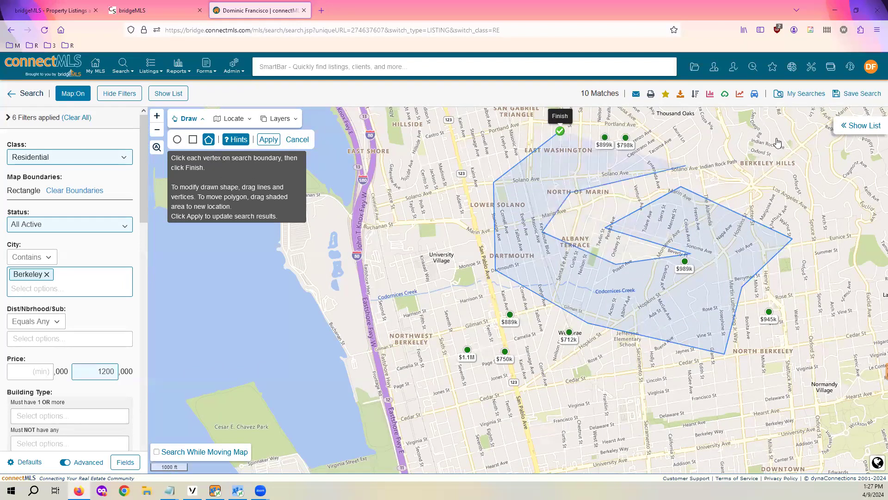
click(727, 116)
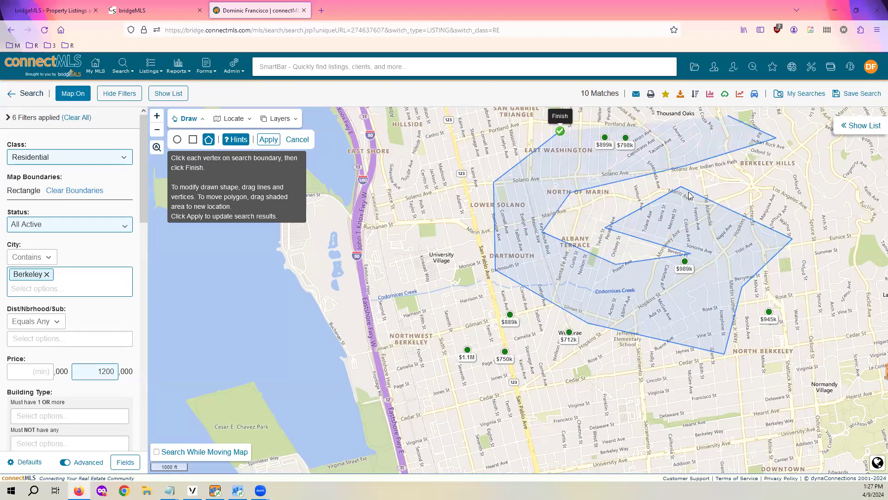
click(560, 132)
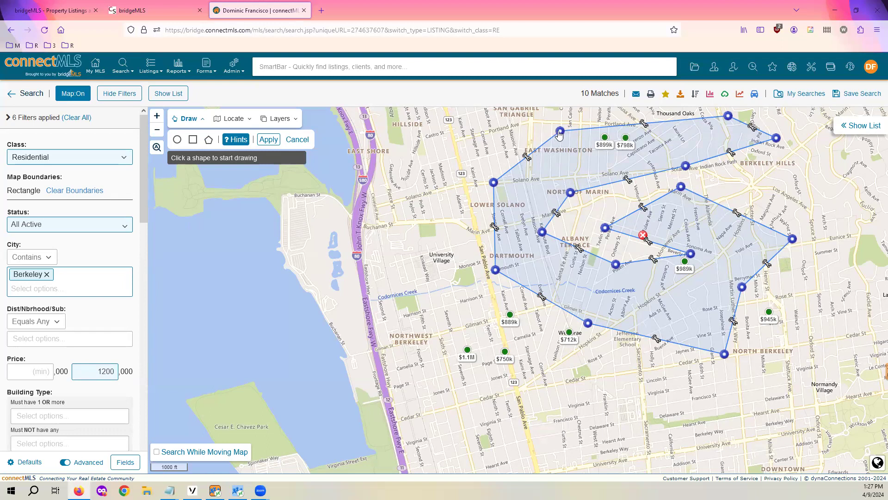
Reshape the polygon's corners, shift it down and left, and apply it as the boundary
drag(494, 183, 455, 187)
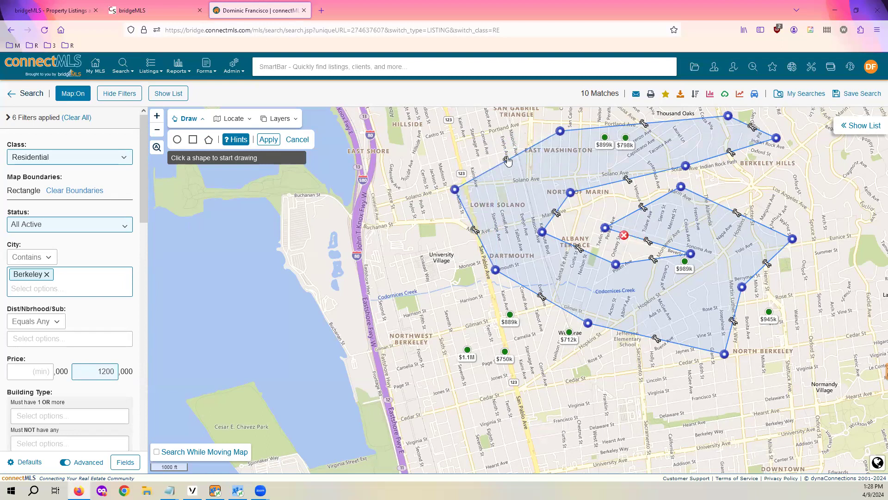
drag(509, 164, 503, 110)
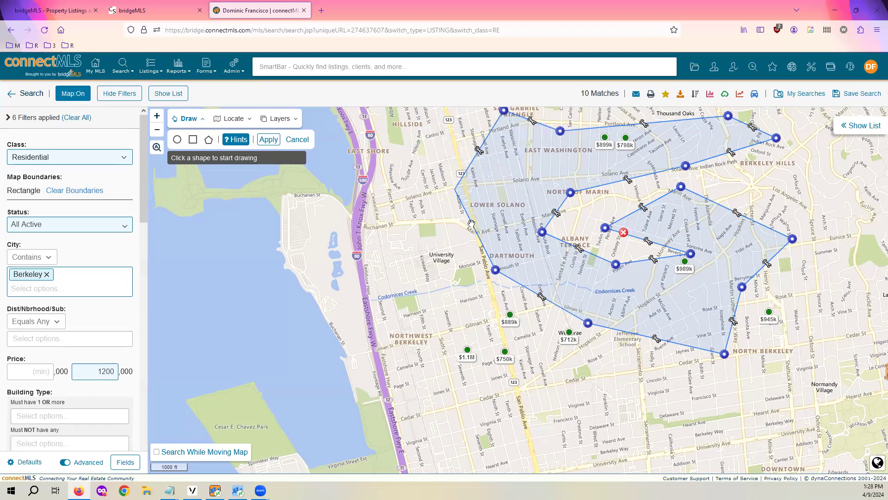
mouse_move(471, 229)
mouse_down()
mouse_move(456, 237)
mouse_move(479, 215)
mouse_up()
mouse_move(520, 194)
mouse_down()
mouse_move(498, 211)
mouse_move(487, 240)
mouse_move(532, 185)
mouse_move(462, 217)
mouse_move(386, 210)
mouse_move(476, 150)
mouse_up()
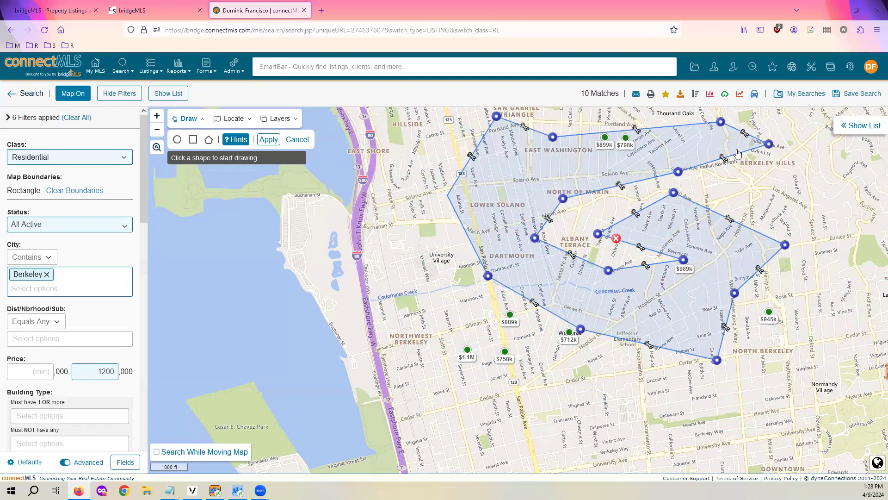
mouse_move(713, 241)
mouse_down()
mouse_move(634, 298)
mouse_move(628, 314)
mouse_move(650, 331)
mouse_move(715, 338)
mouse_up()
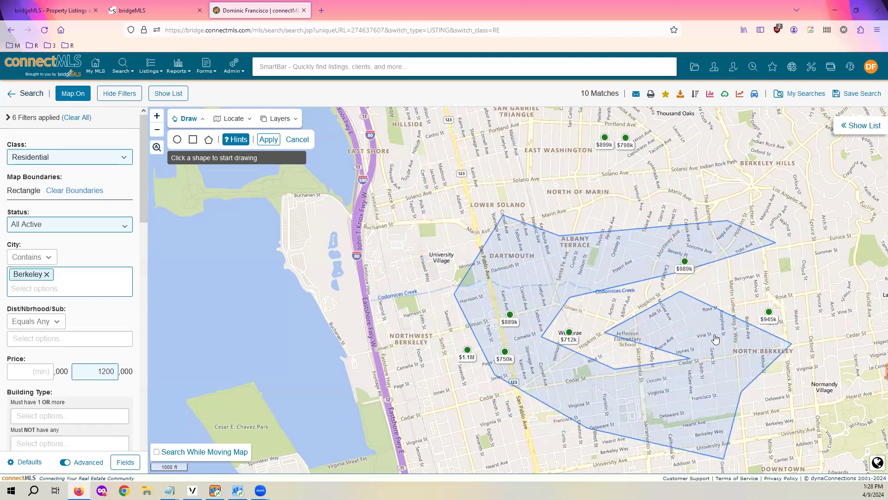
click(267, 139)
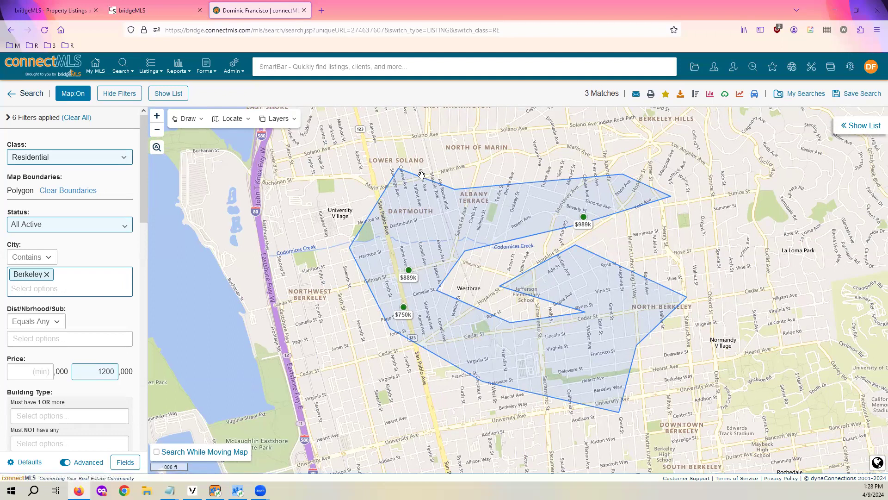
Delete the polygon, apply the cleared boundary, and zoom the map out
click(188, 119)
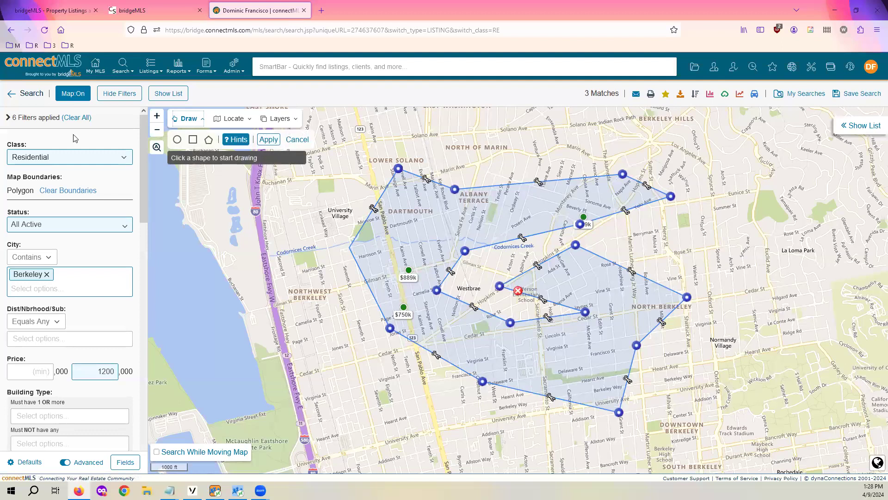
click(518, 291)
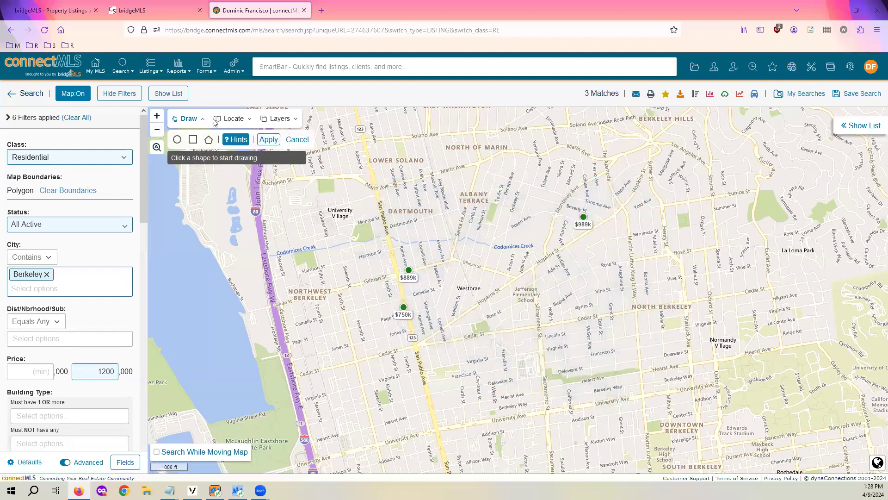
click(269, 139)
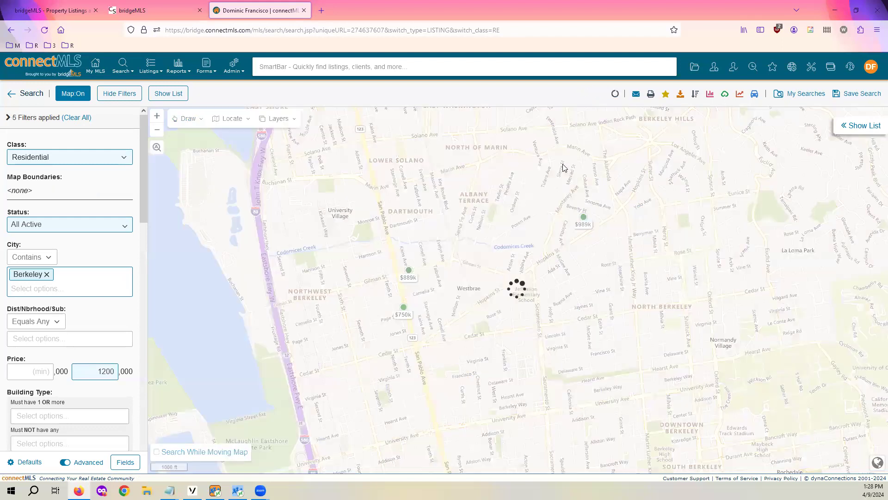
scroll(551, 169, up, 3)
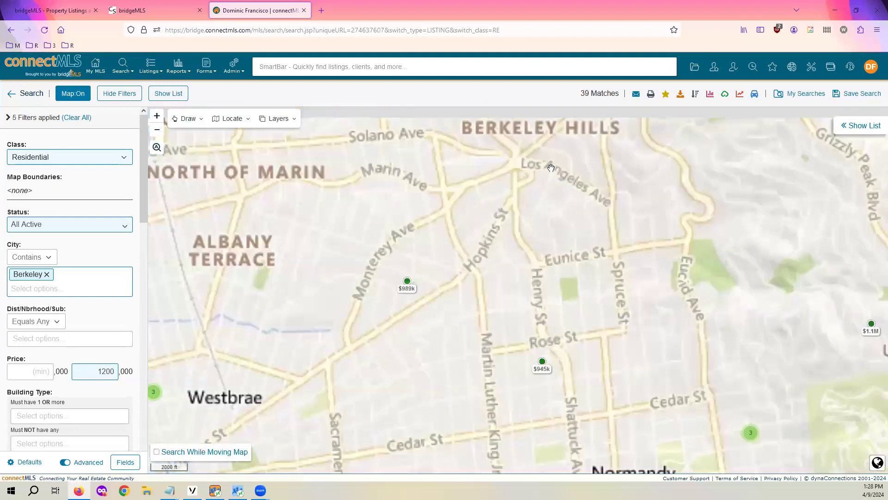
scroll(549, 169, down, 2)
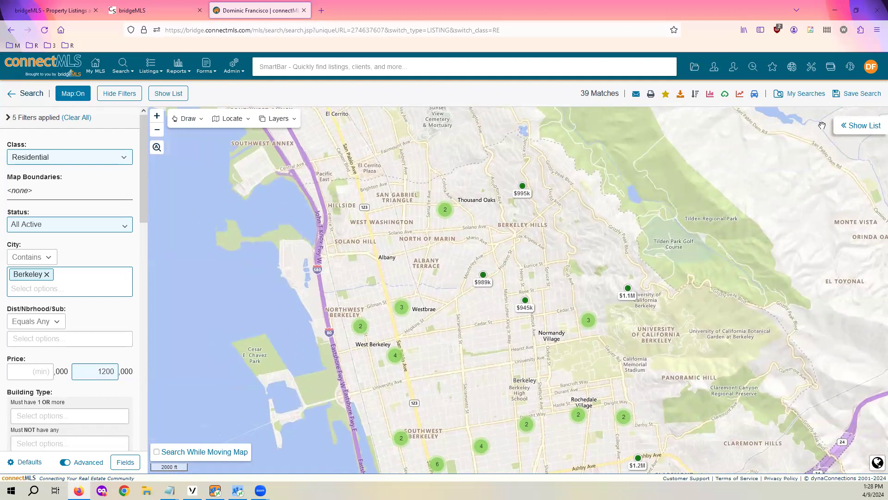
click(27, 95)
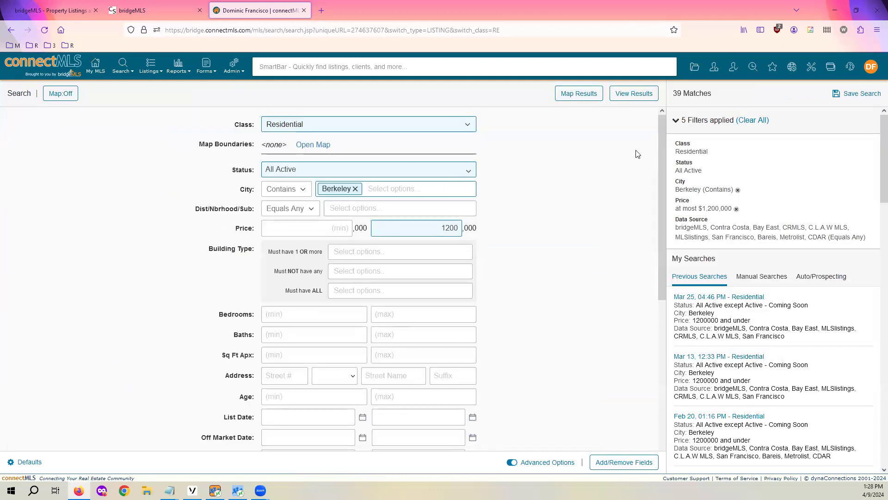
click(633, 96)
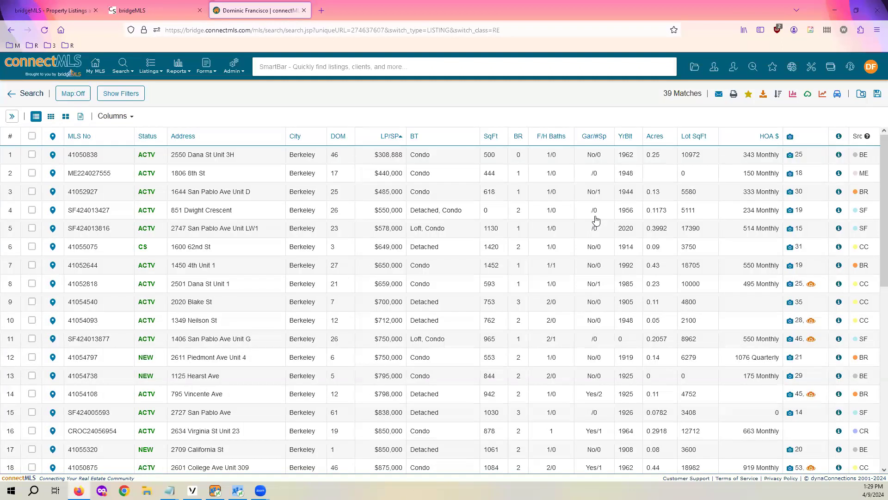
click(32, 94)
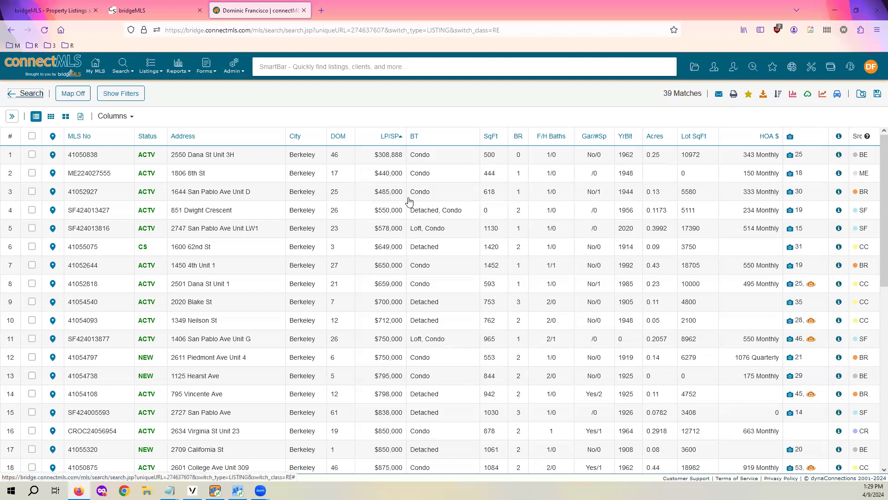
click(69, 95)
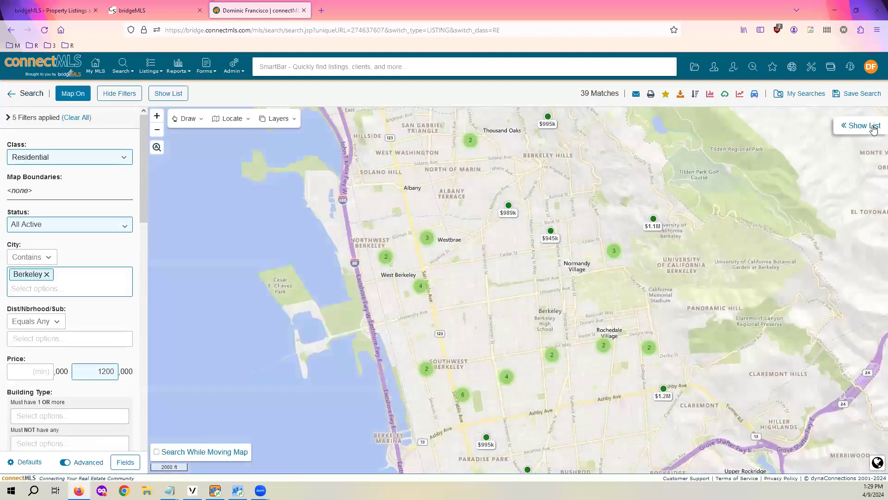
Open the results list and turn Map off so the 39 listings fill a wide table
click(863, 126)
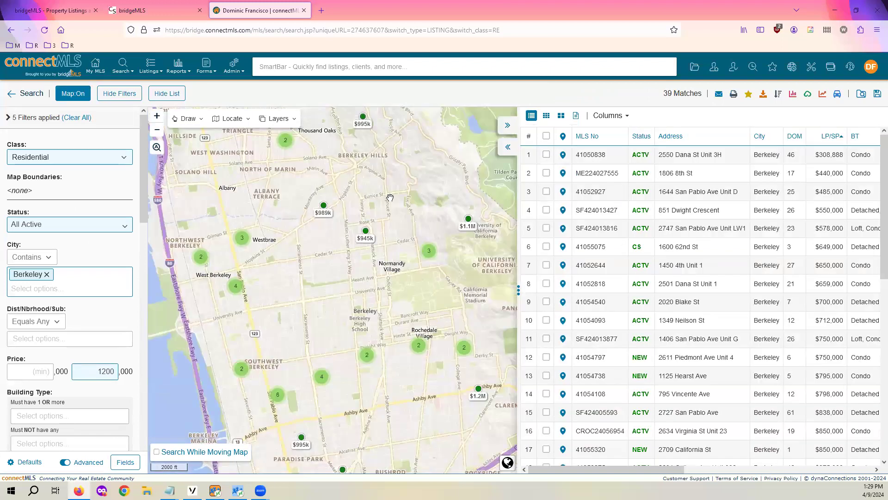
drag(400, 205, 357, 251)
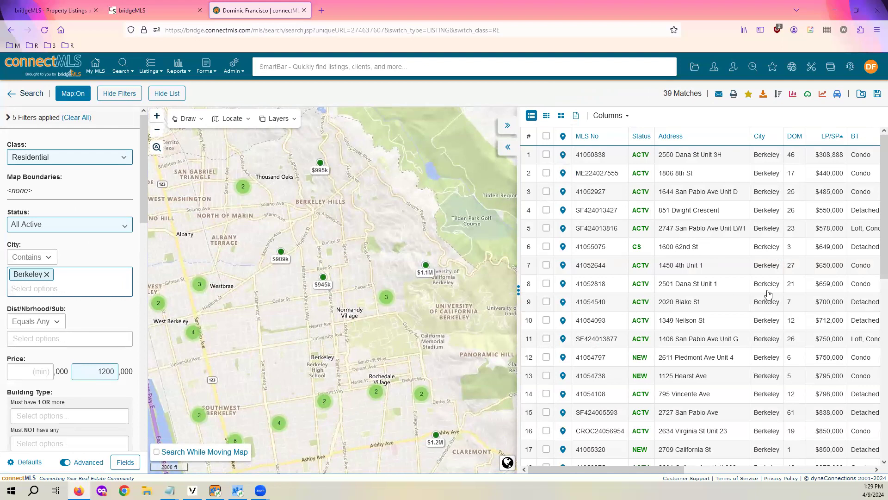
drag(448, 255, 472, 269)
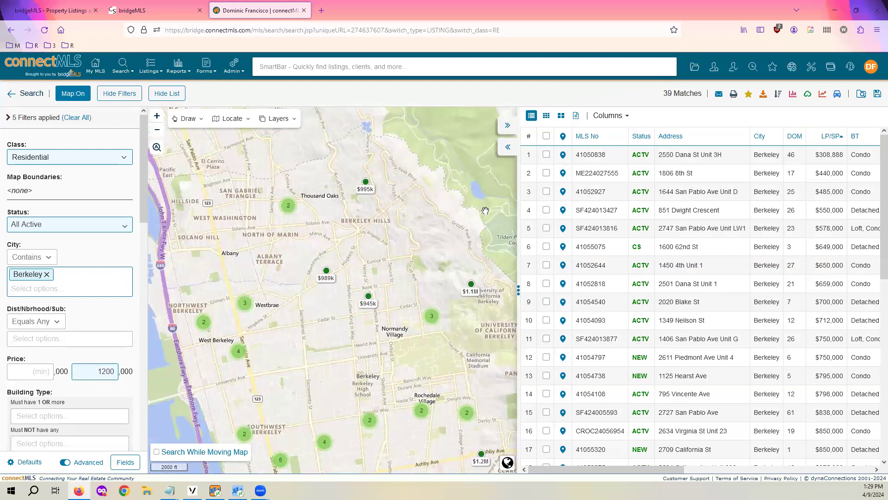
click(507, 128)
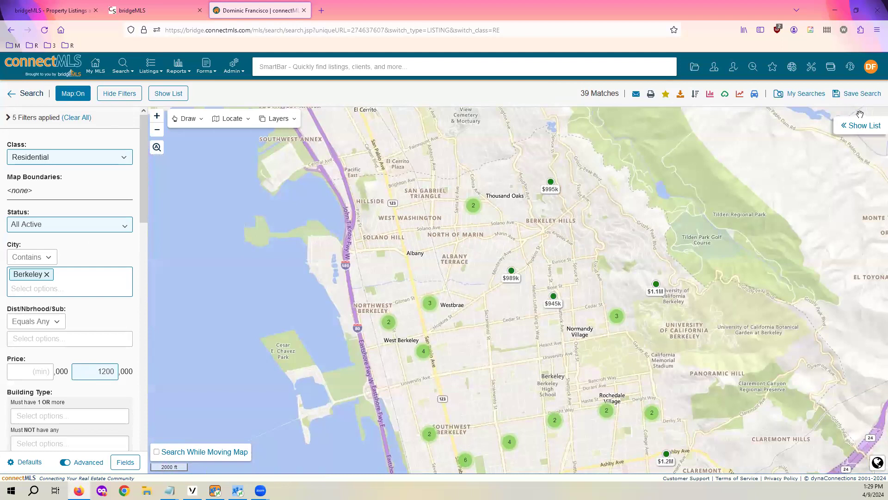
click(853, 125)
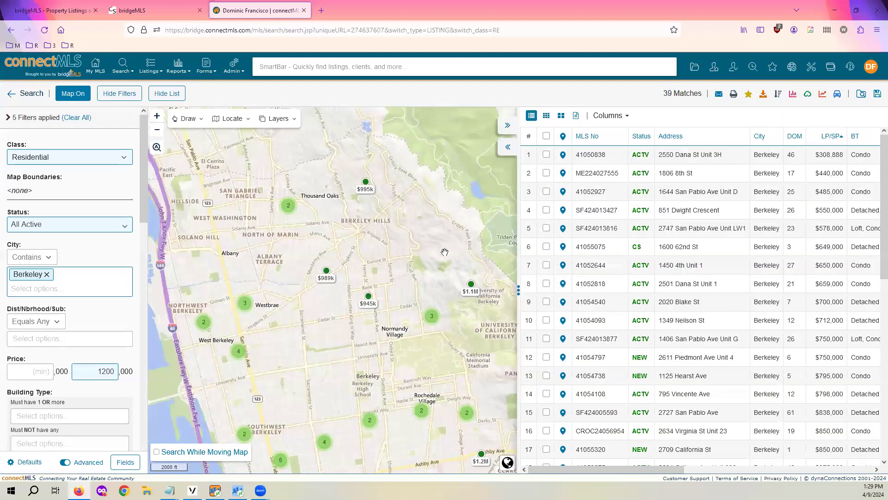
drag(398, 263, 363, 182)
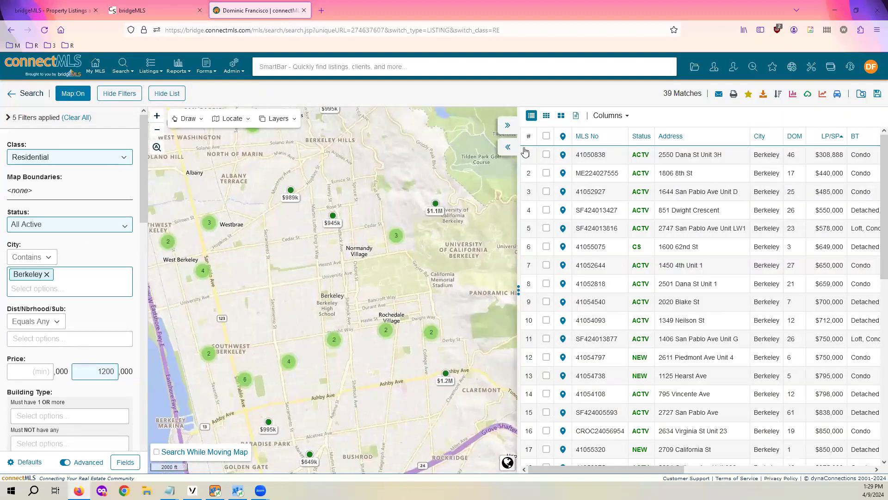
click(502, 149)
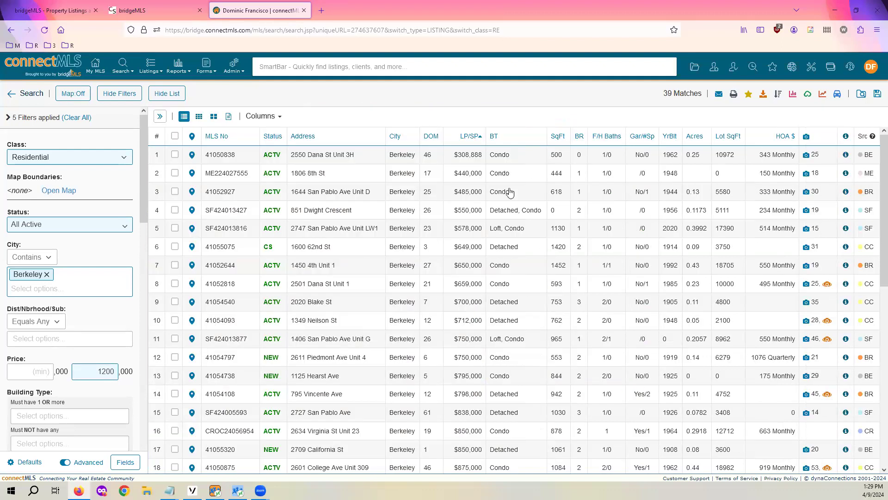
scroll(394, 262, down, 1)
scroll(395, 263, up, 1)
right_click(242, 277)
click(169, 259)
click(177, 262)
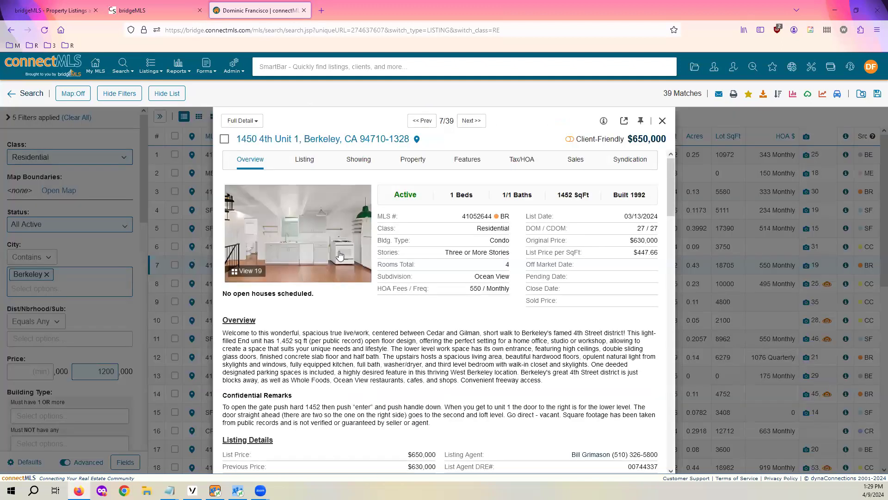
scroll(474, 233, down, 3)
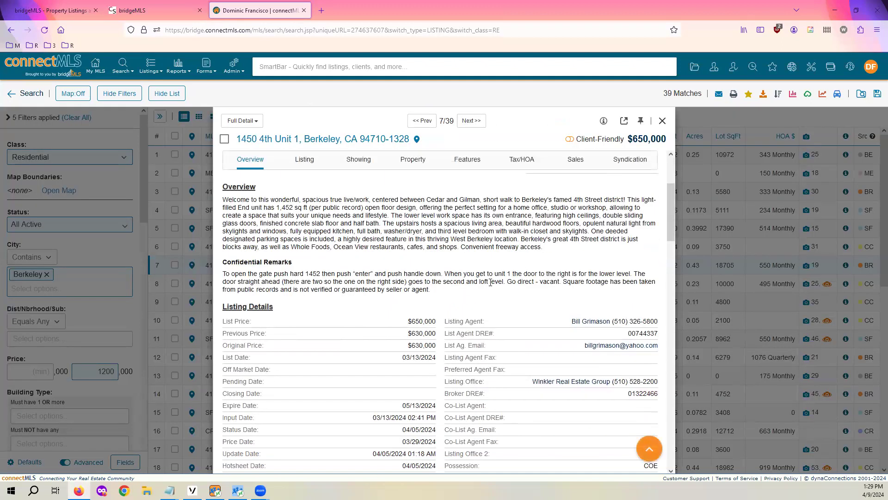
scroll(458, 262, up, 3)
scroll(440, 258, down, 3)
scroll(438, 250, up, 3)
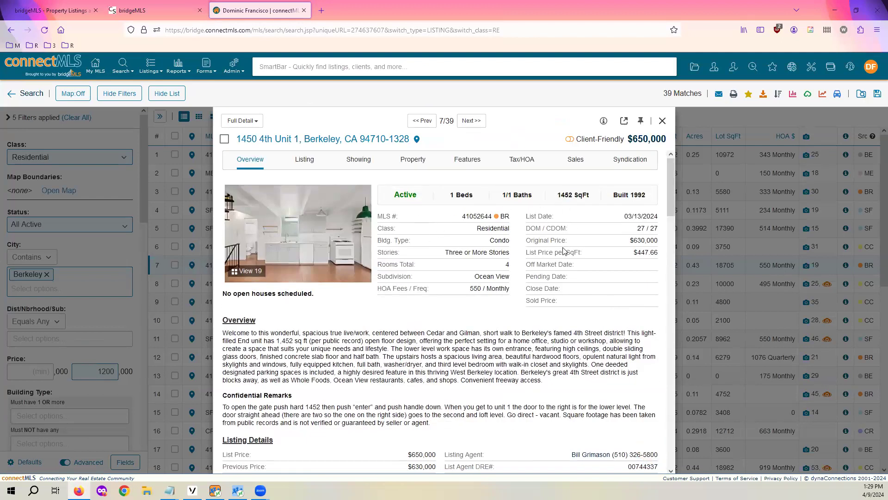
click(570, 140)
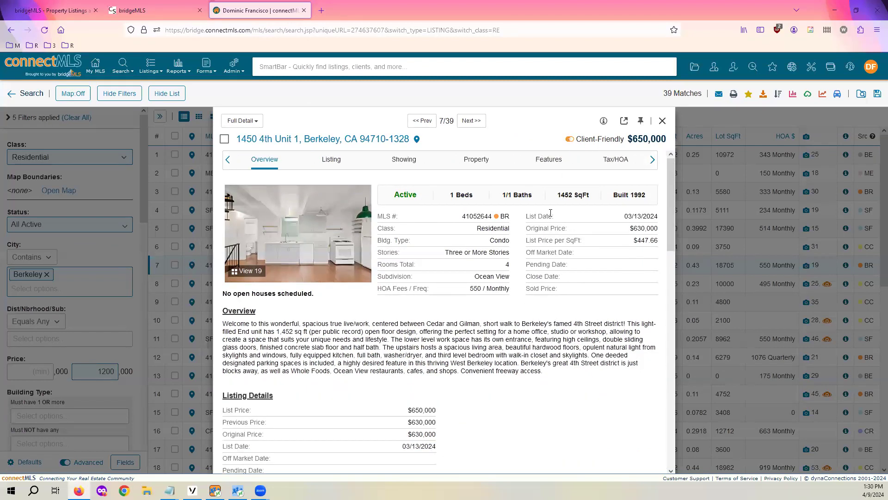
scroll(521, 185, down, 2)
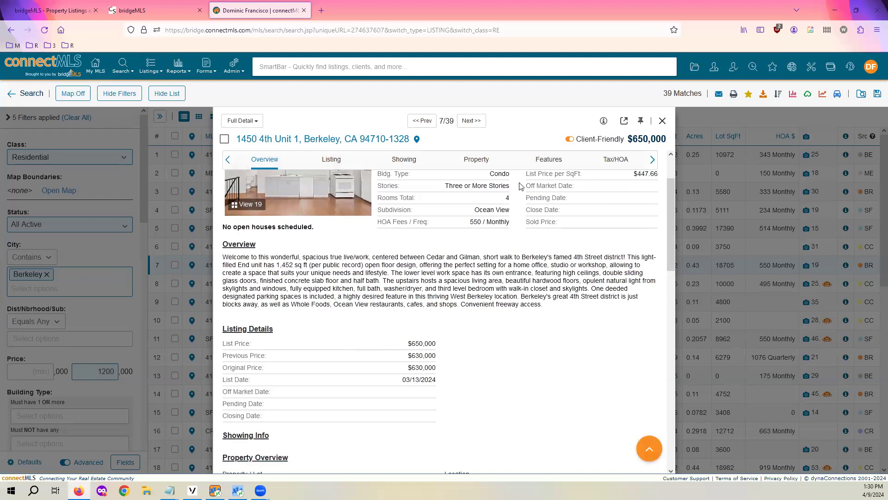
scroll(574, 187, up, 2)
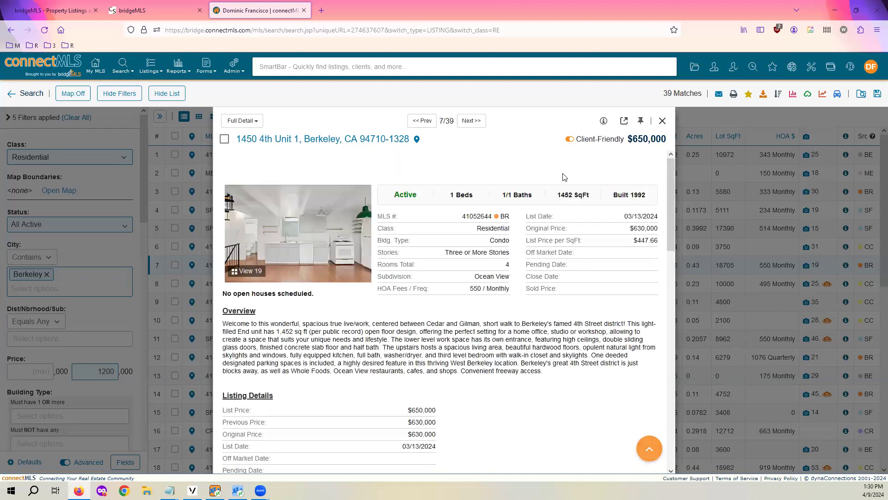
click(571, 143)
click(571, 143)
scroll(418, 267, down, 4)
scroll(417, 267, up, 4)
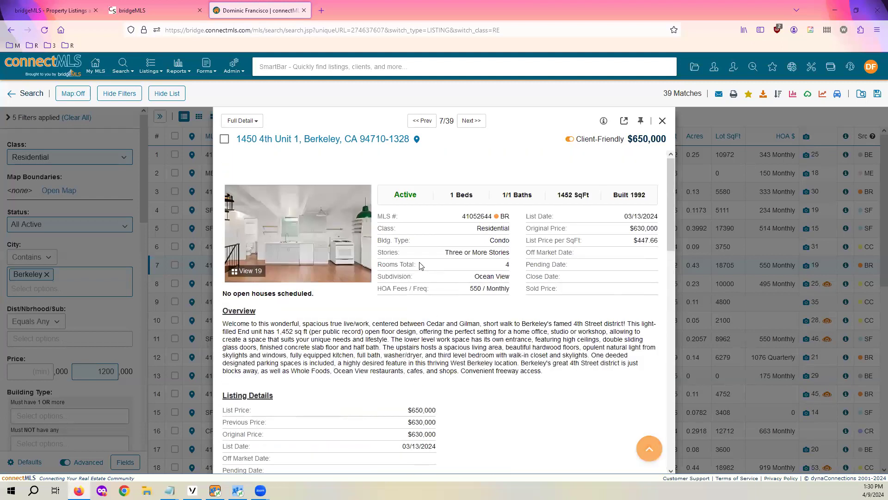
click(571, 141)
click(736, 161)
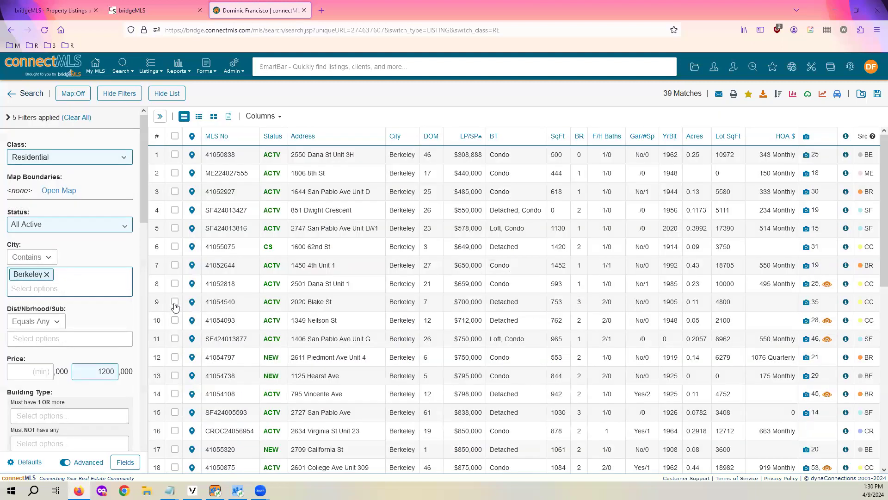
scroll(305, 239, down, 2)
scroll(305, 238, up, 2)
click(197, 119)
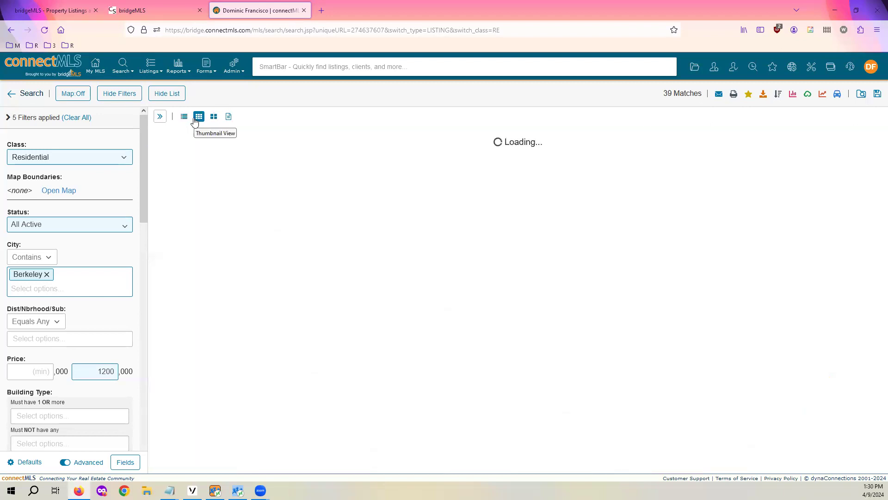
click(215, 116)
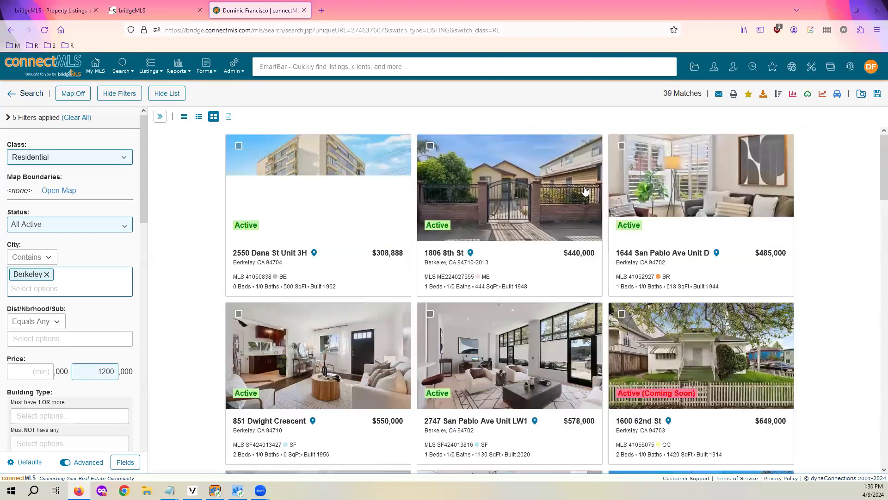
scroll(512, 262, down, 3)
scroll(511, 262, up, 3)
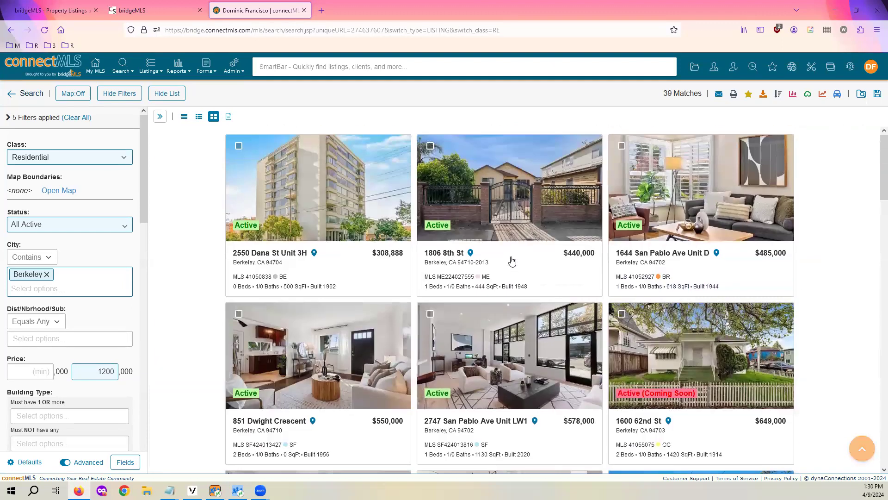
click(337, 178)
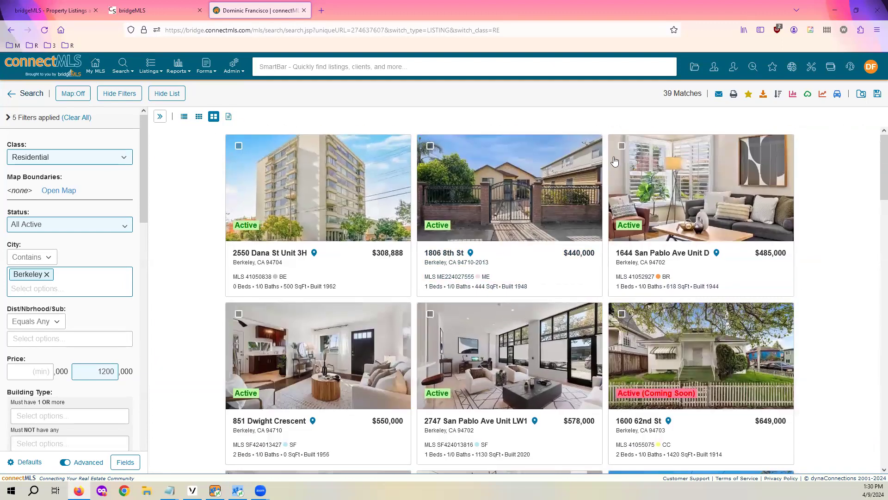
click(779, 253)
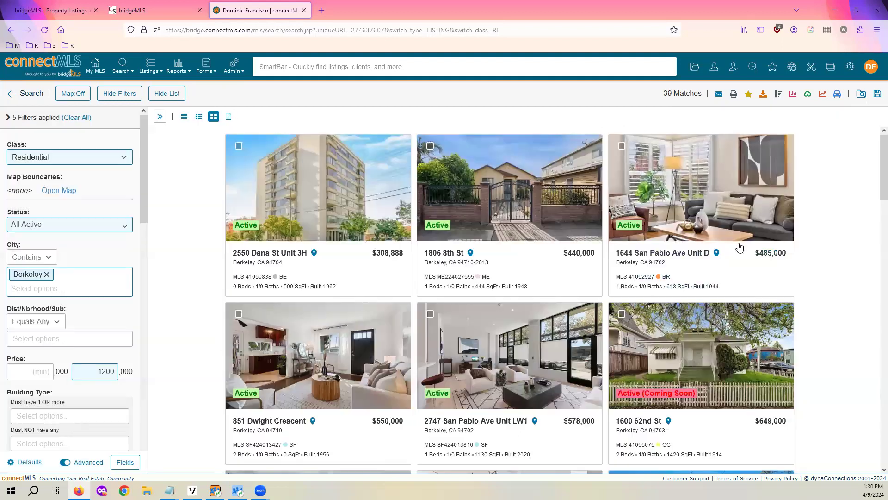
click(184, 116)
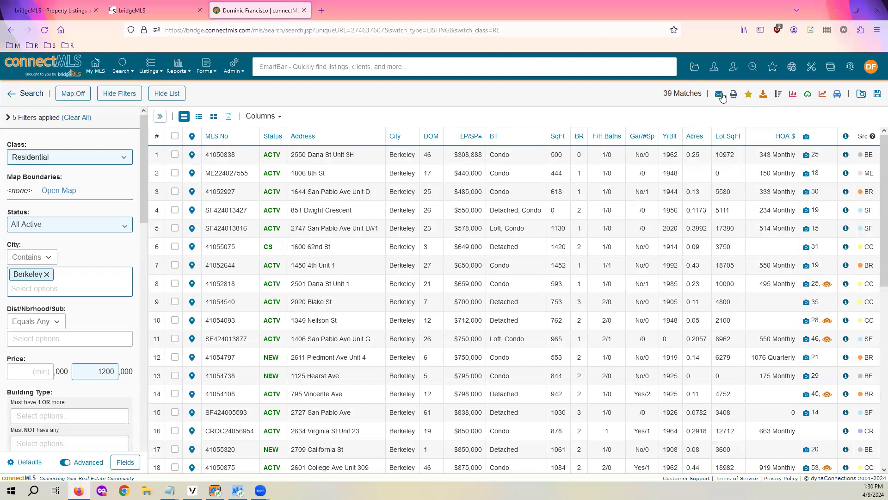
Check the listings in rows 1, 3, 7 and 8 and start an email for those four
click(176, 191)
click(175, 155)
click(175, 265)
click(175, 284)
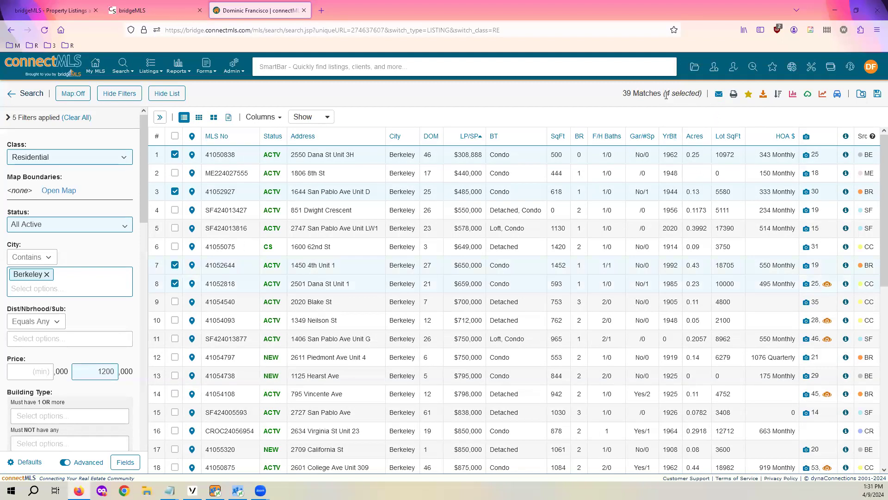
click(717, 96)
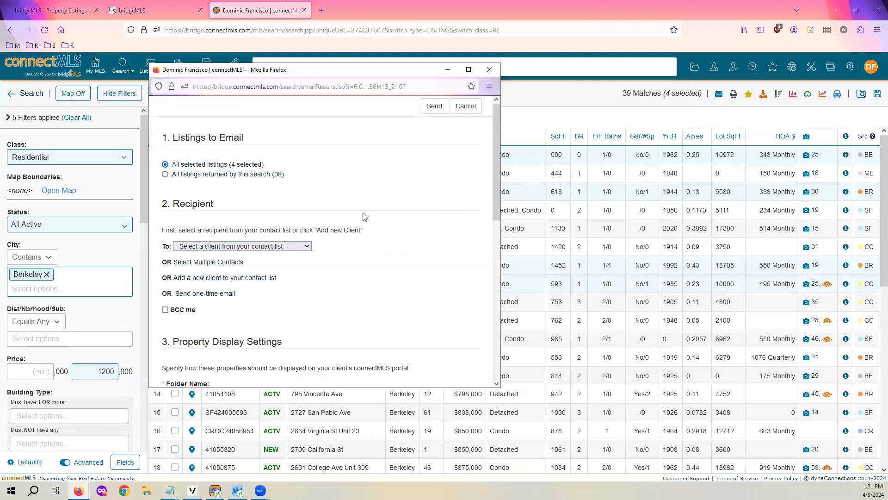
Review the email form for the four selected listings, then close it unsent
scroll(302, 224, down, 4)
scroll(302, 224, up, 4)
scroll(292, 209, down, 4)
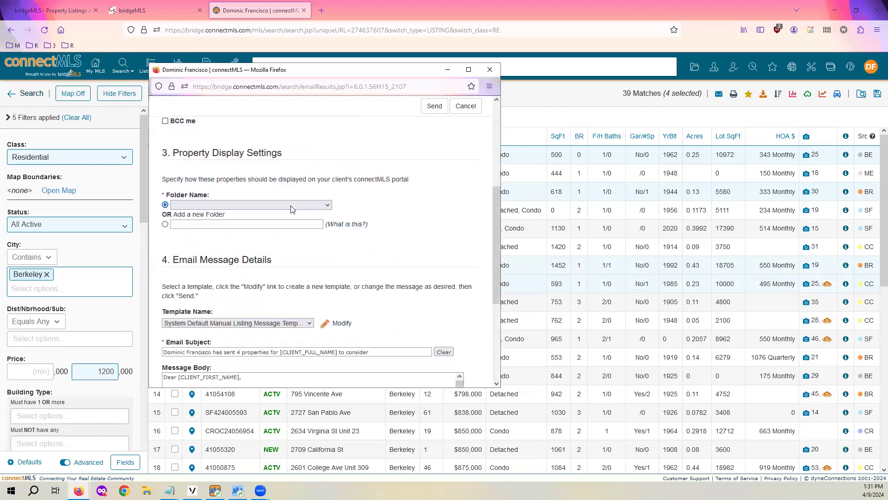
scroll(292, 209, up, 4)
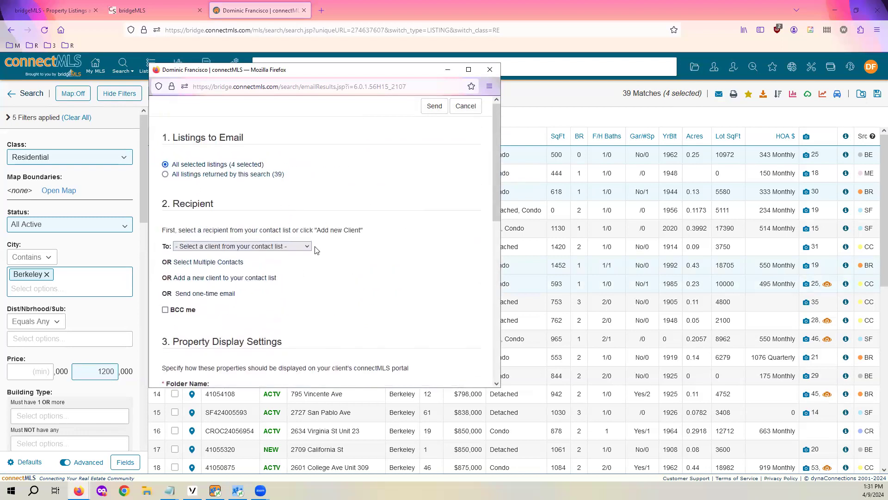
scroll(352, 217, down, 3)
scroll(353, 217, up, 3)
click(490, 69)
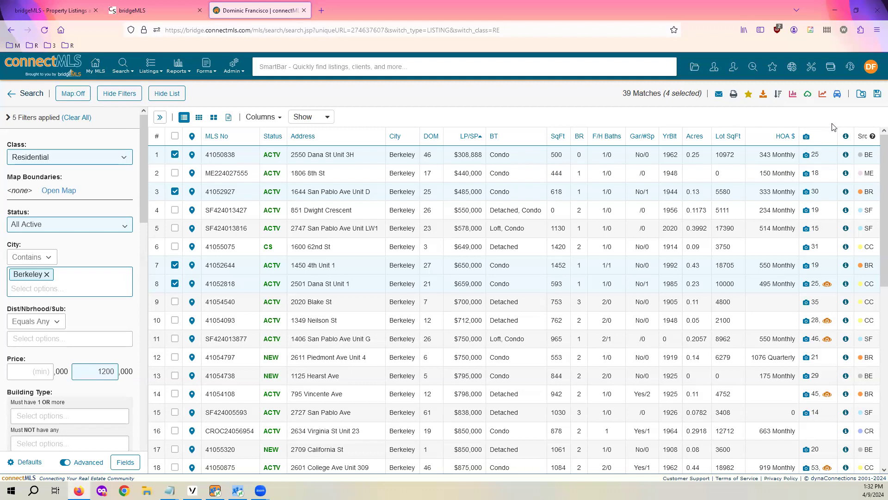
Try driving directions for the checked listings, then return to the Berkeley criteria and open Save Search
click(837, 94)
scroll(423, 228, down, 3)
scroll(423, 231, up, 3)
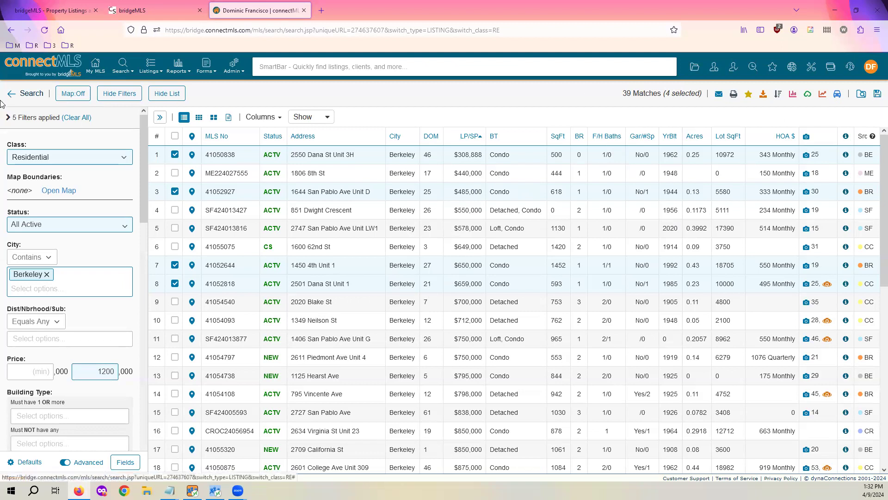
click(31, 94)
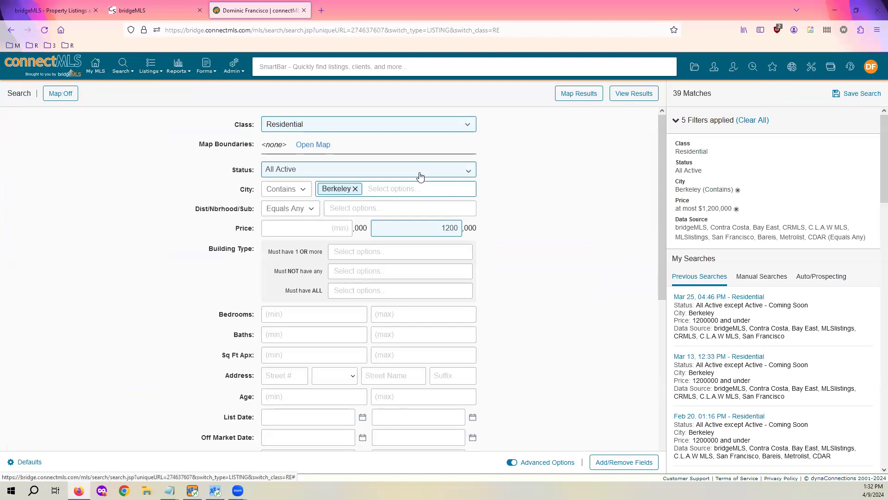
click(858, 94)
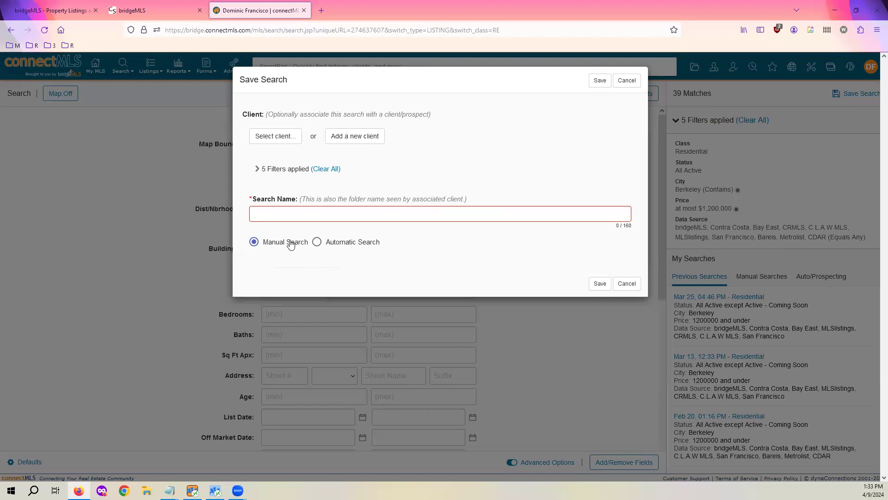
Make the search Automatic, trying Weekly weekdays and Real-time before settling on a Daily schedule
click(360, 250)
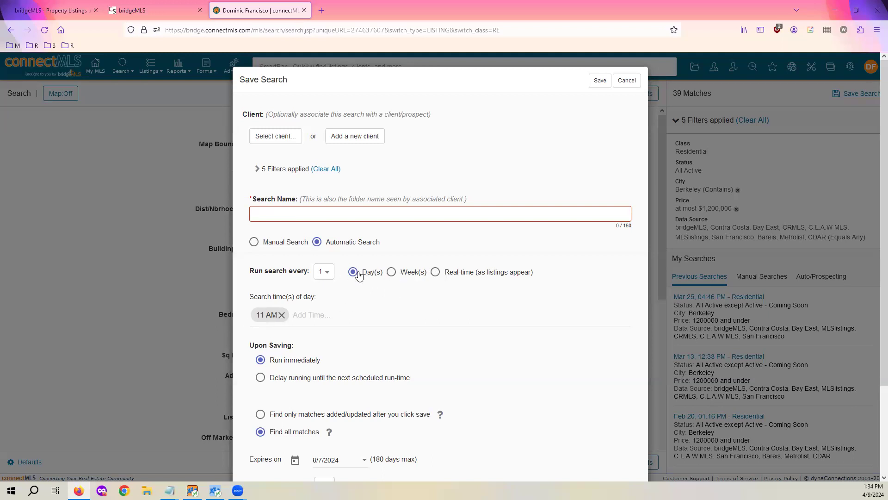
click(406, 278)
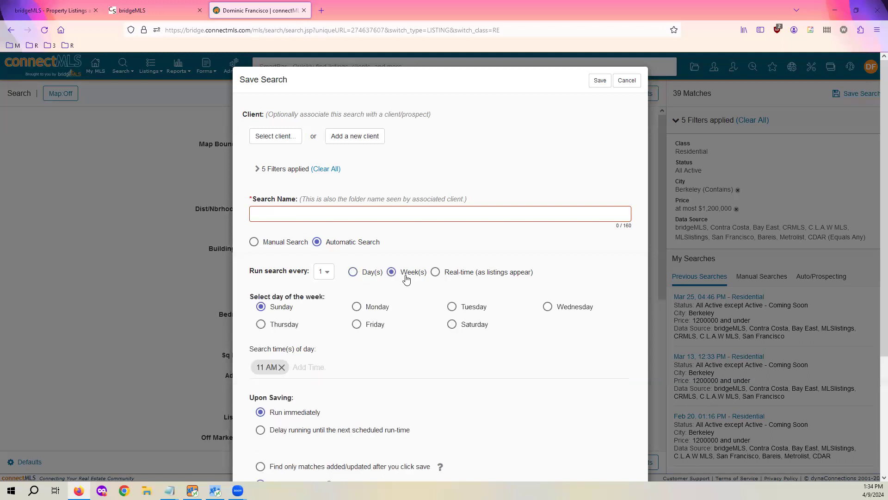
click(363, 308)
click(360, 328)
click(456, 326)
click(453, 307)
click(547, 307)
click(357, 324)
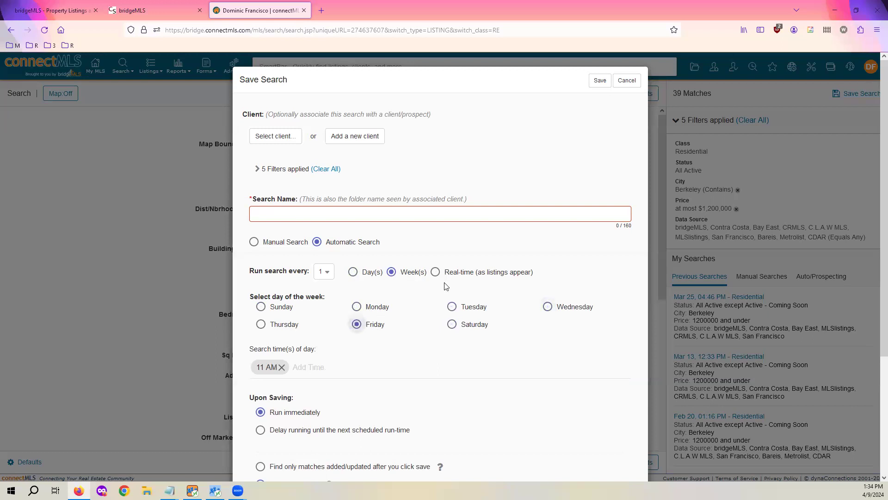
click(480, 273)
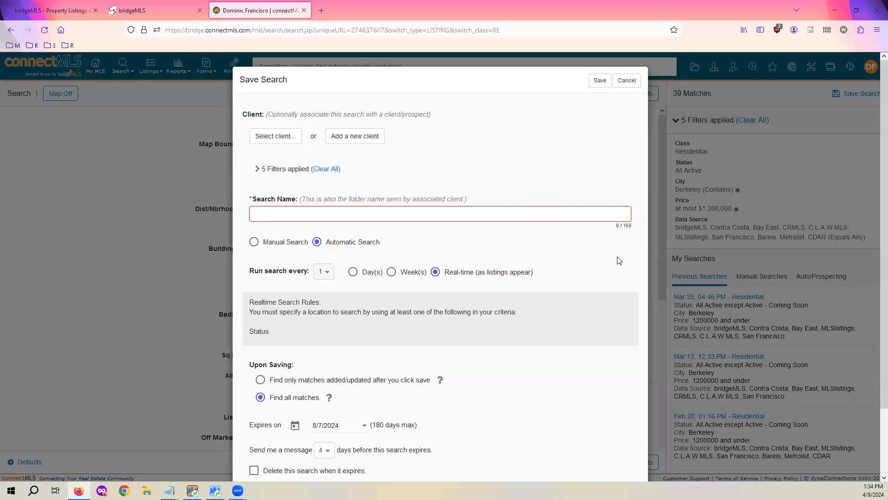
click(367, 273)
Set Run search every to 1 Day(s), briefly switching to Weekly and back
scroll(356, 303, down, 2)
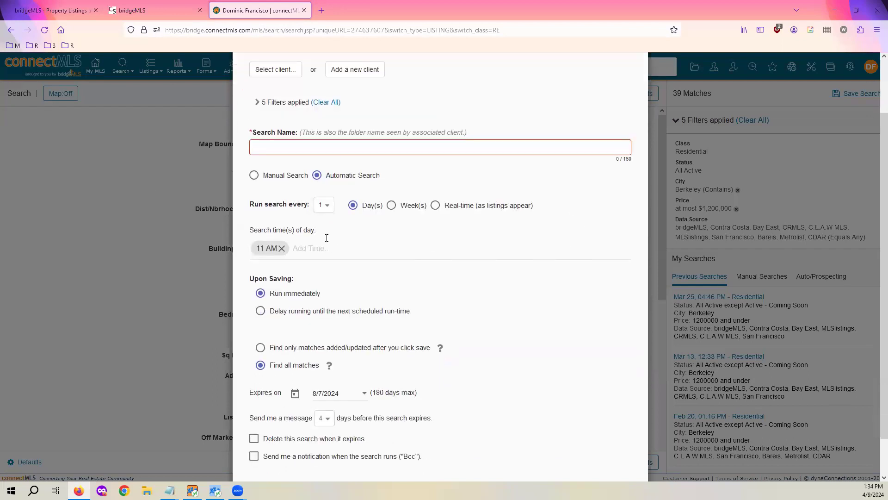
click(326, 209)
click(320, 219)
click(324, 204)
click(323, 221)
click(390, 205)
click(319, 207)
click(322, 221)
click(323, 207)
click(353, 205)
click(324, 205)
click(323, 220)
Tick 'Send me a notification when the search runs' and 'Delete this search when it expires'
scroll(430, 245, down, 2)
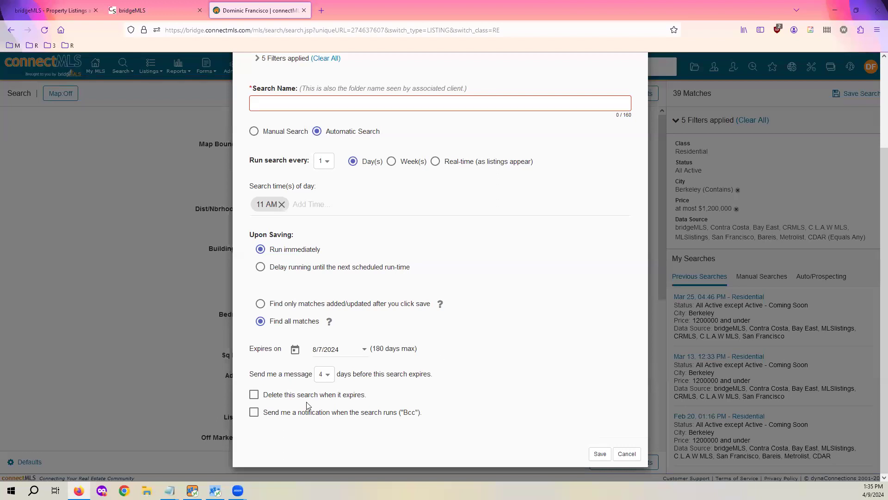
click(311, 413)
click(311, 400)
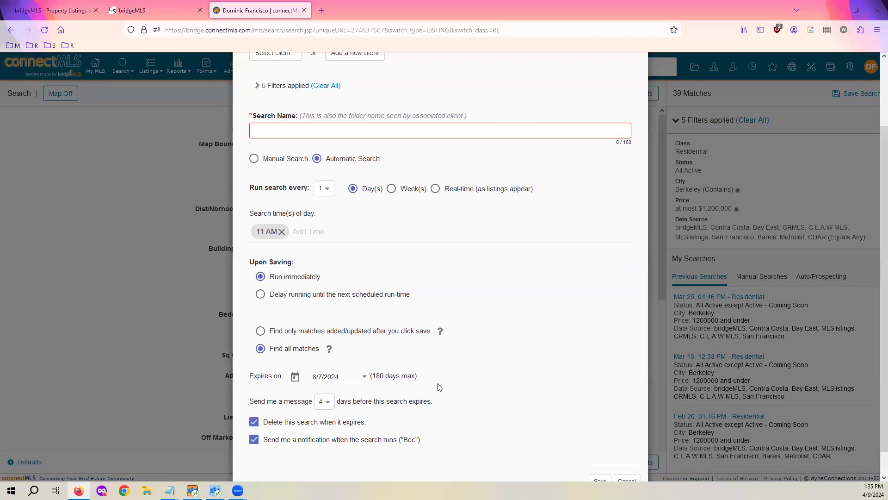
Cancel the Save Search dialog without saving the Berkeley search
click(627, 453)
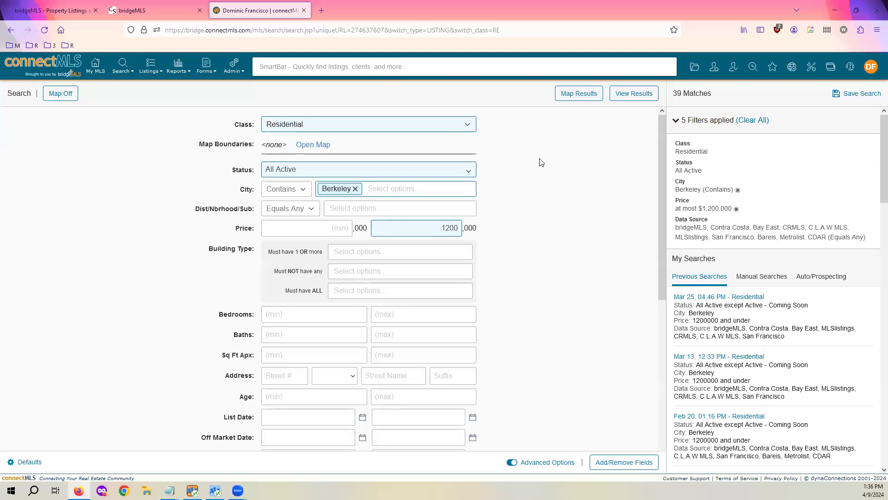
Open My Clients and the client's dashboard, reviewing Test Auto Search, Walnut Creek Search and recent activity
click(714, 69)
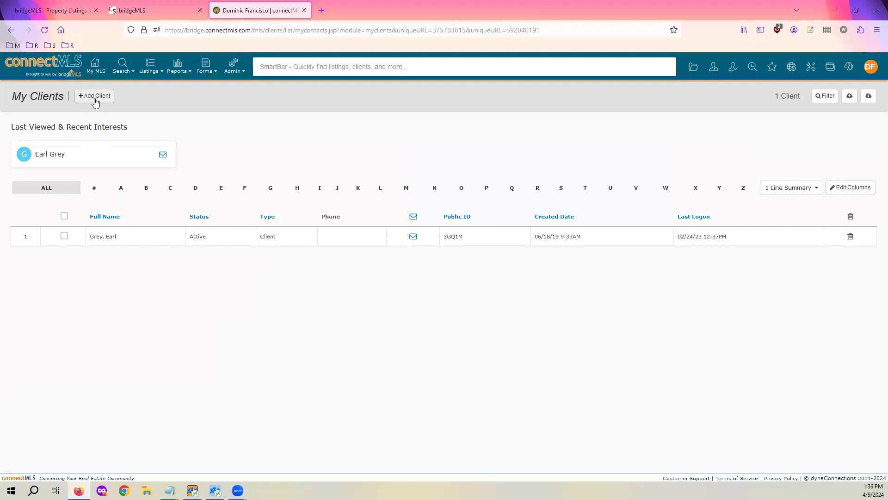
click(116, 241)
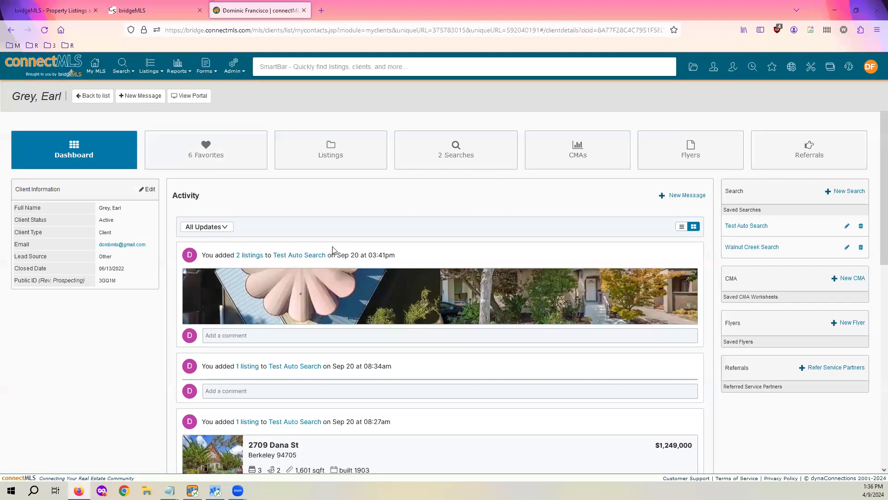
scroll(455, 258, down, 2)
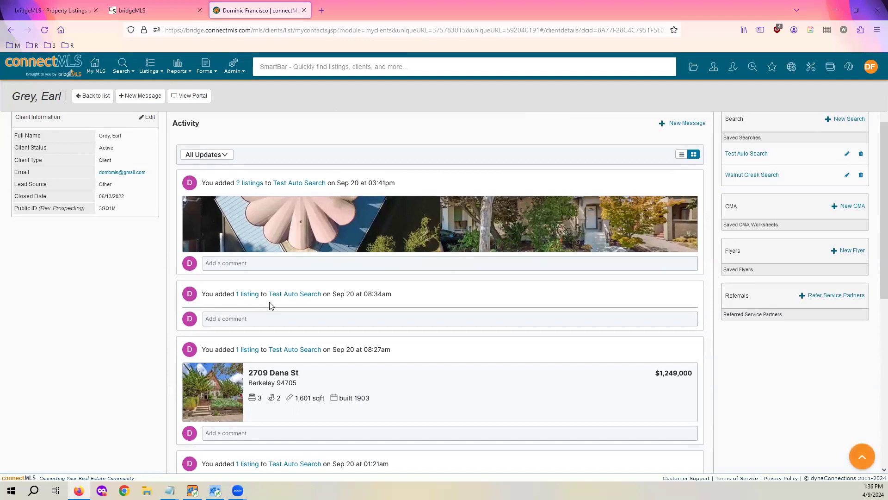
scroll(277, 296, up, 2)
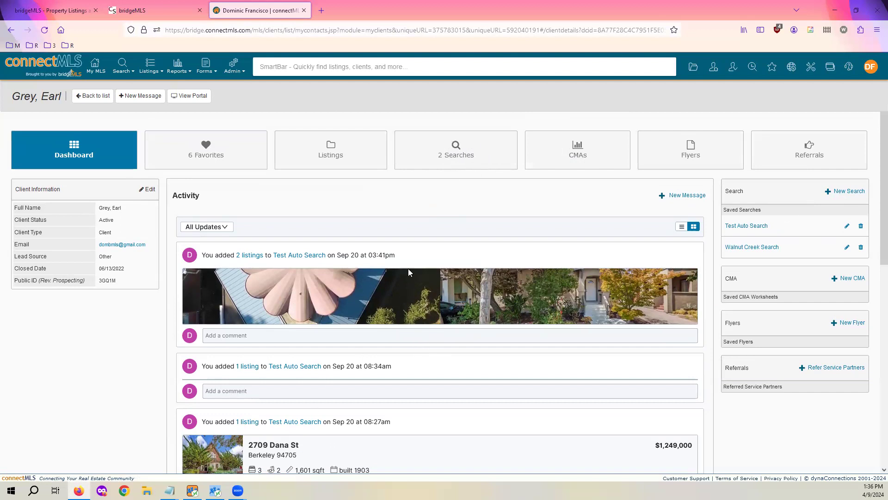
scroll(422, 280, down, 1)
scroll(424, 281, up, 1)
scroll(422, 283, down, 1)
scroll(460, 302, down, 2)
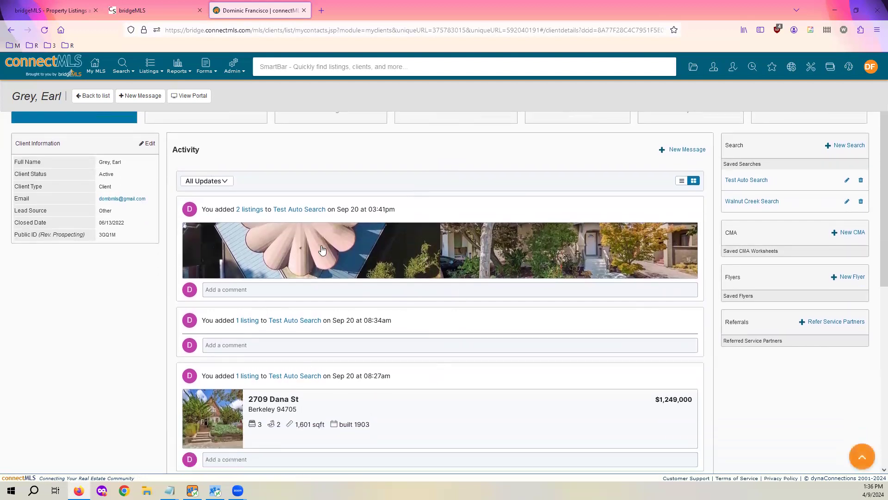
scroll(364, 317, up, 3)
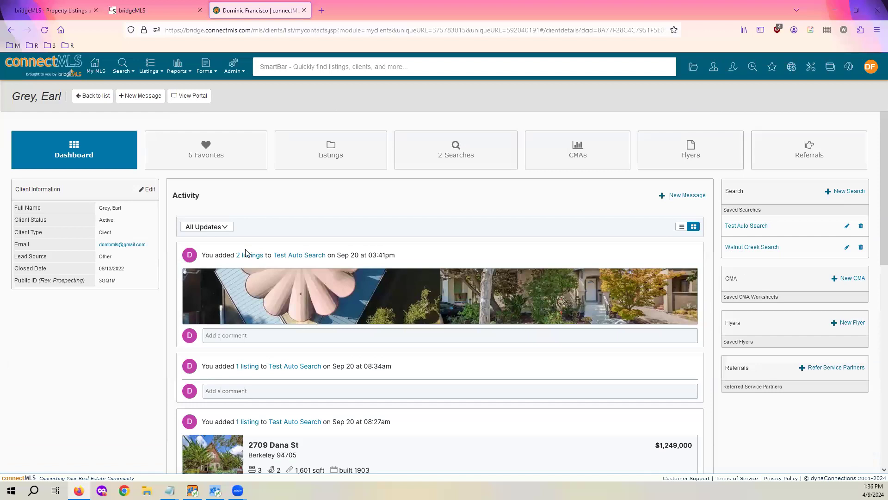
Review the client's Portal view (67 listings, 6 favorites, Test Auto Search feed), then close the portal tab
click(196, 97)
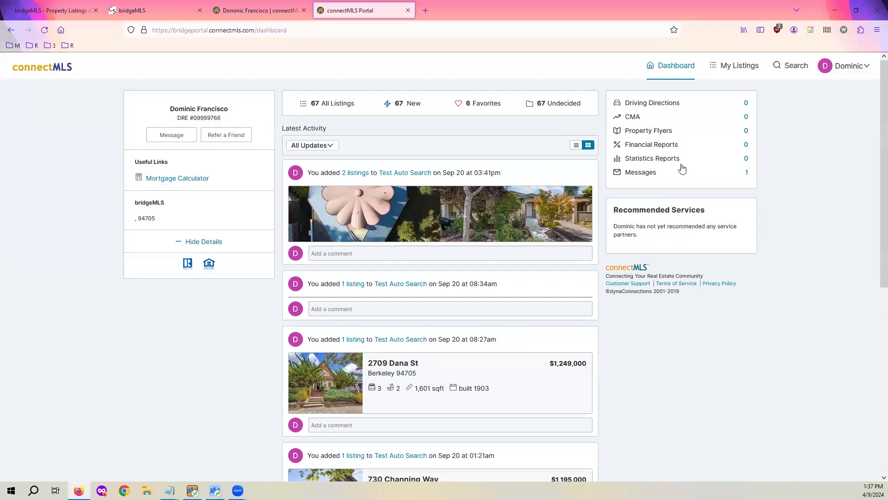
scroll(499, 215, down, 3)
scroll(498, 215, up, 3)
scroll(326, 225, down, 2)
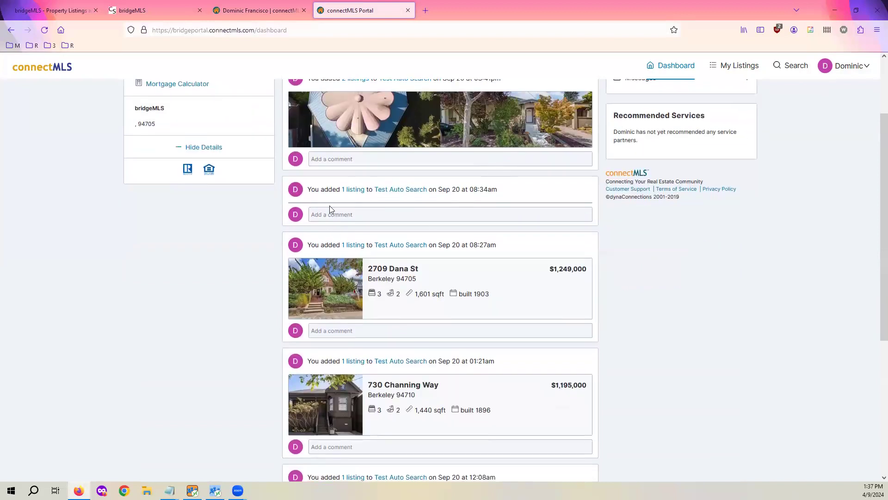
scroll(430, 198, down, 5)
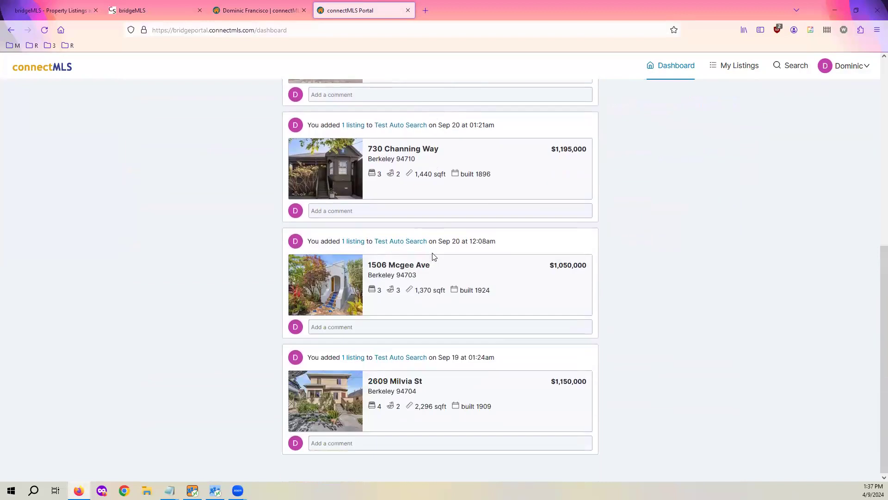
scroll(431, 252, down, 2)
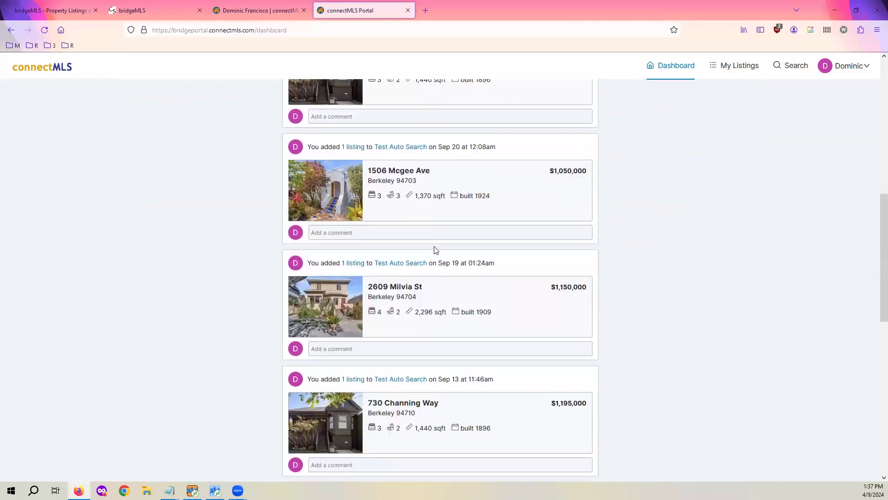
scroll(468, 197, down, 5)
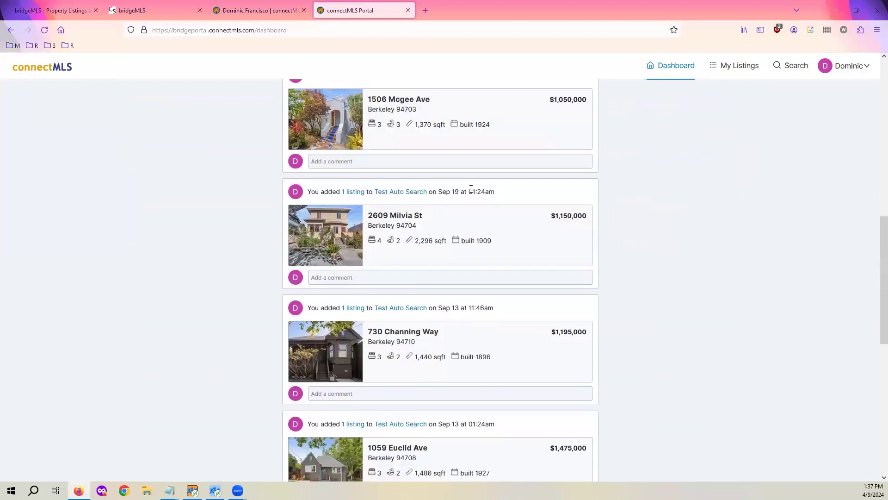
scroll(468, 198, up, 15)
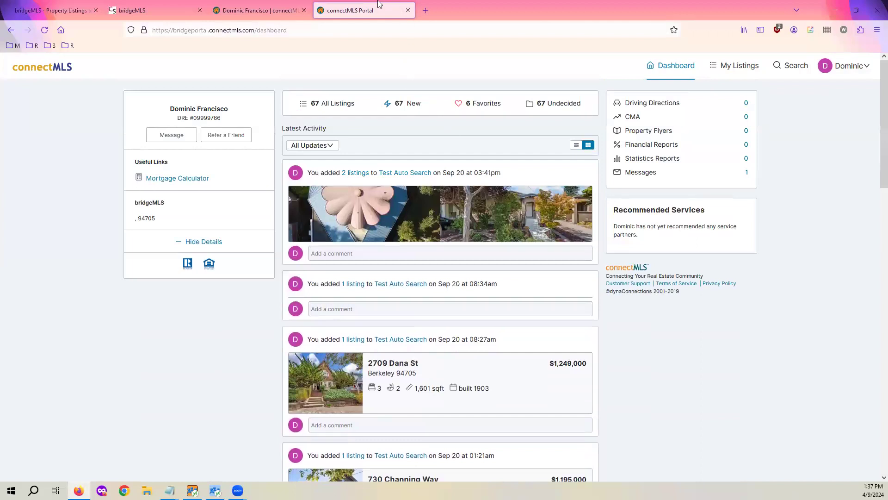
click(407, 10)
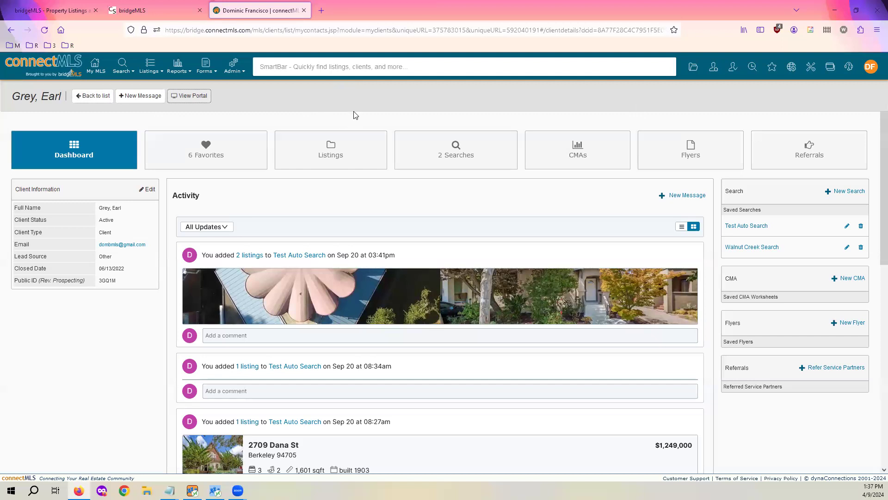
Go to the My MLS home page and bring up the Listings menu
click(95, 67)
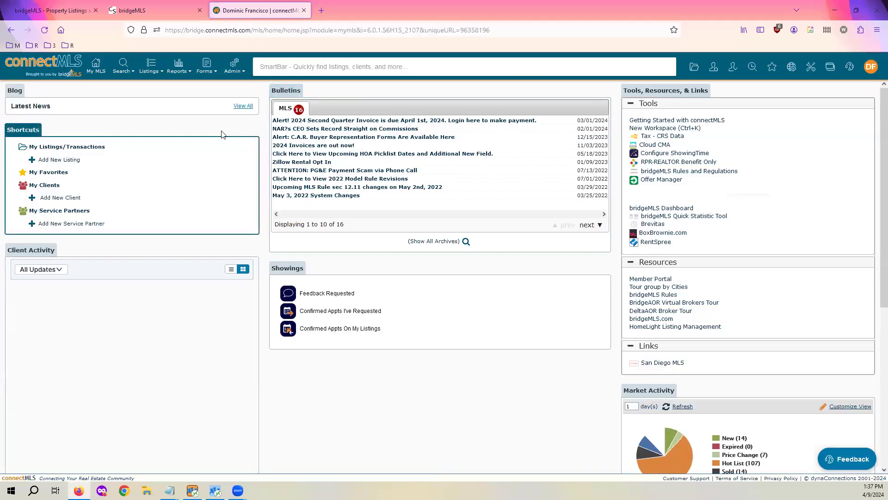
mouse_move(151, 67)
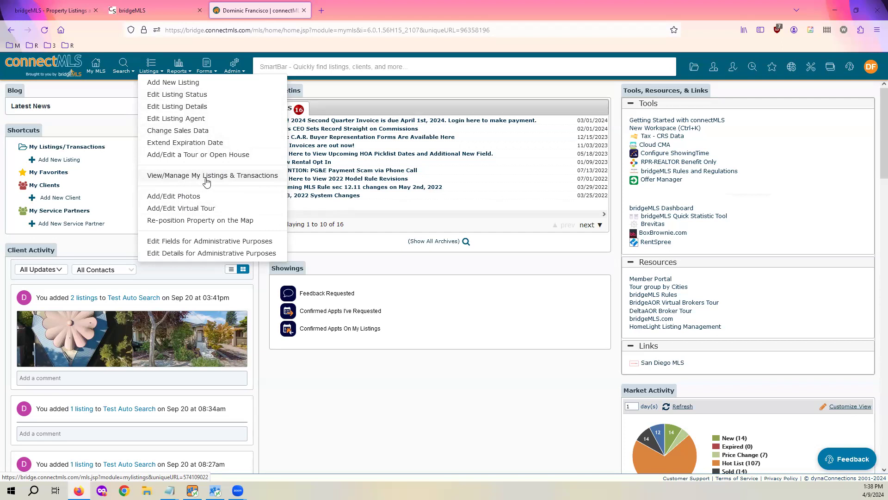
Start Add New Listing, dismiss the drafts prompt, then start it again to reach the $1,200,000 draft
click(206, 83)
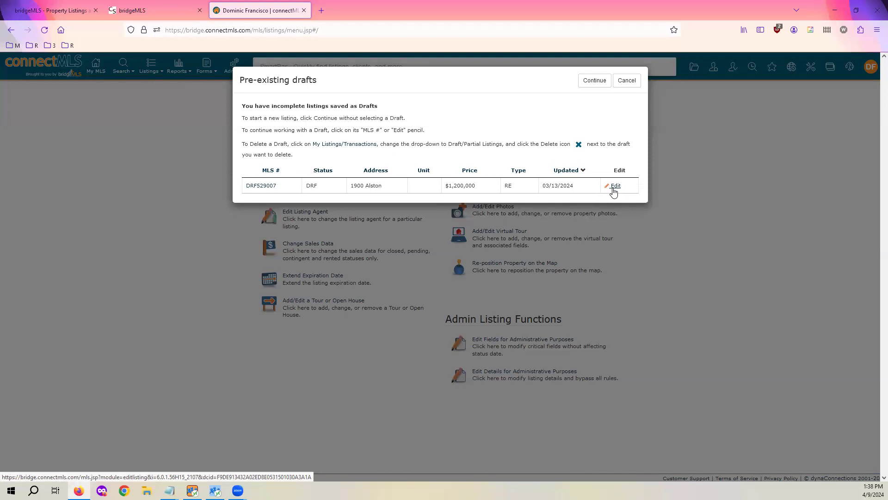
click(626, 80)
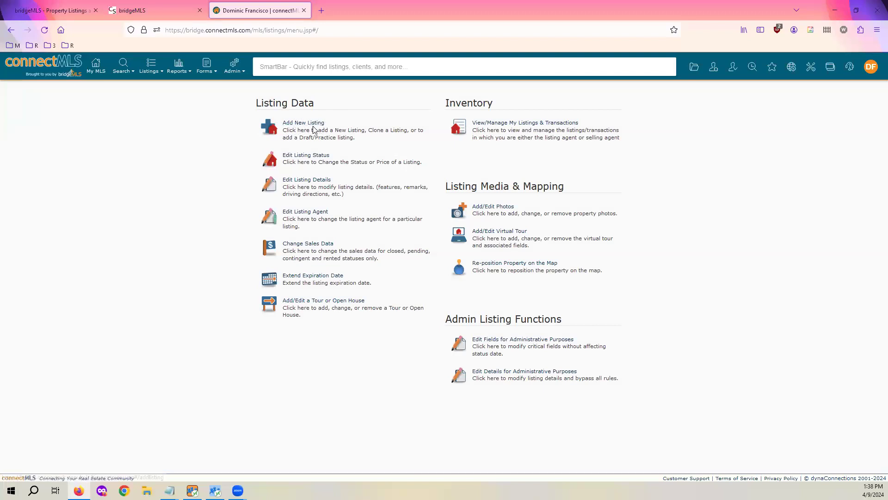
click(96, 69)
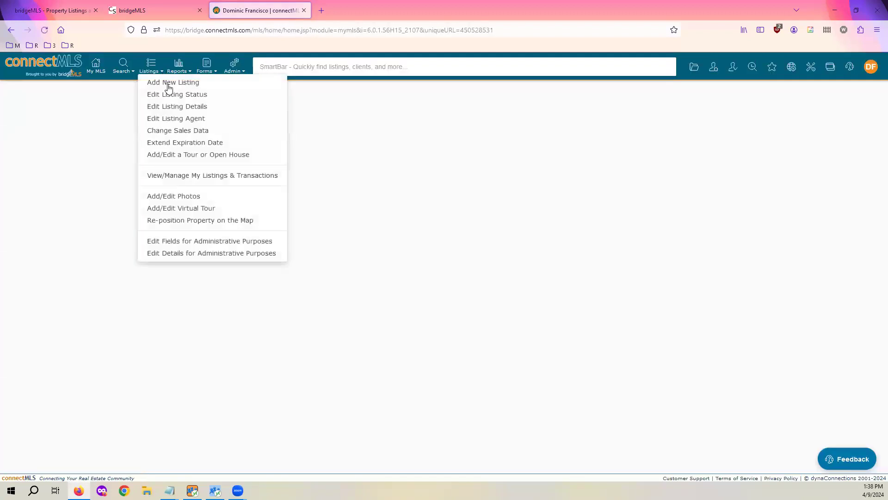
click(168, 84)
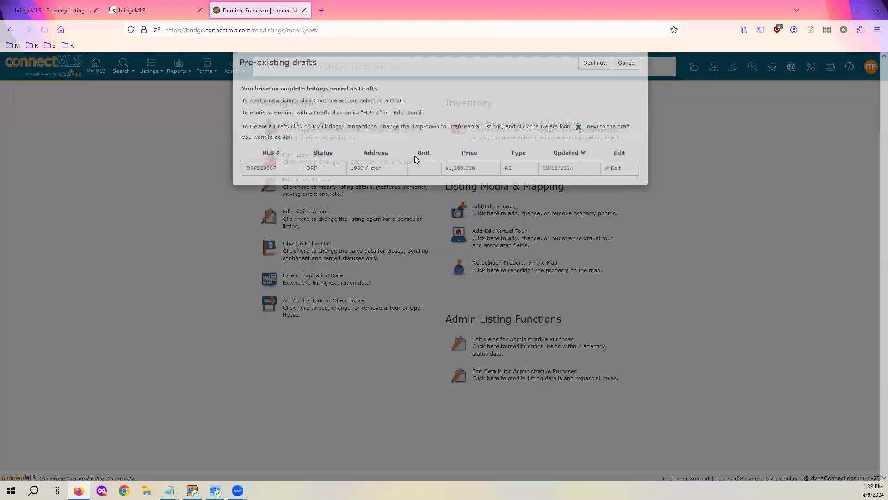
click(615, 185)
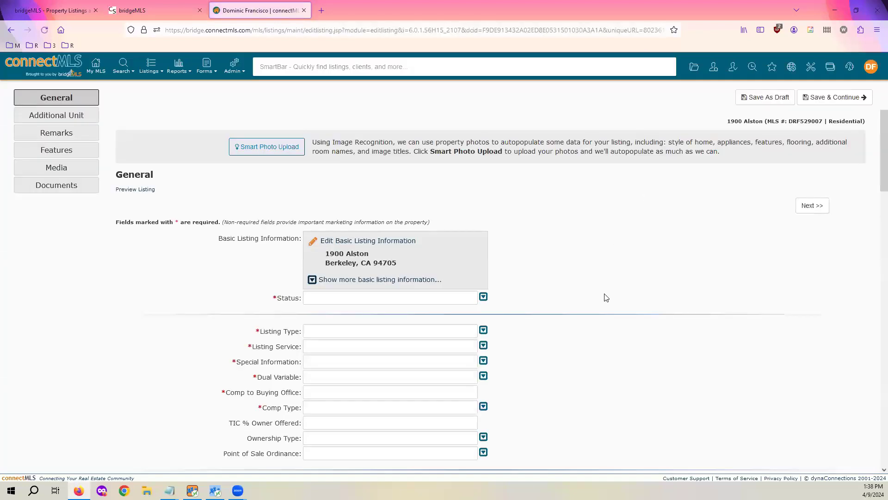
scroll(592, 300, down, 3)
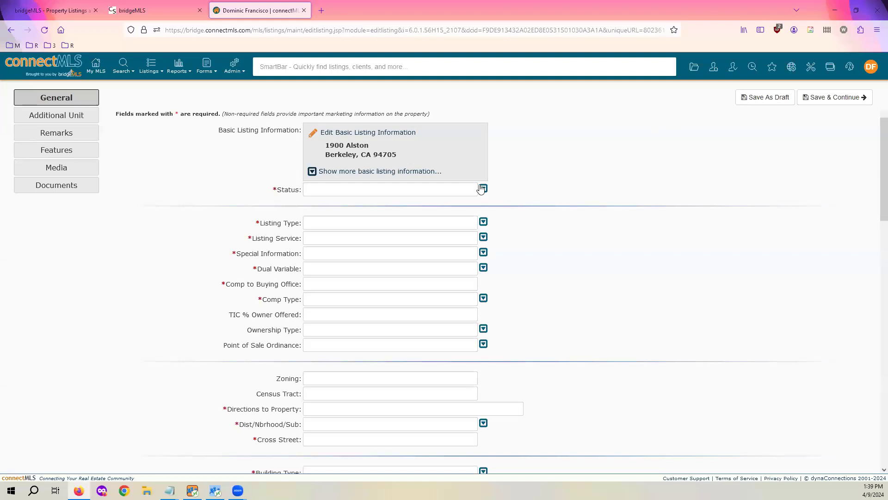
scroll(469, 182, down, 1)
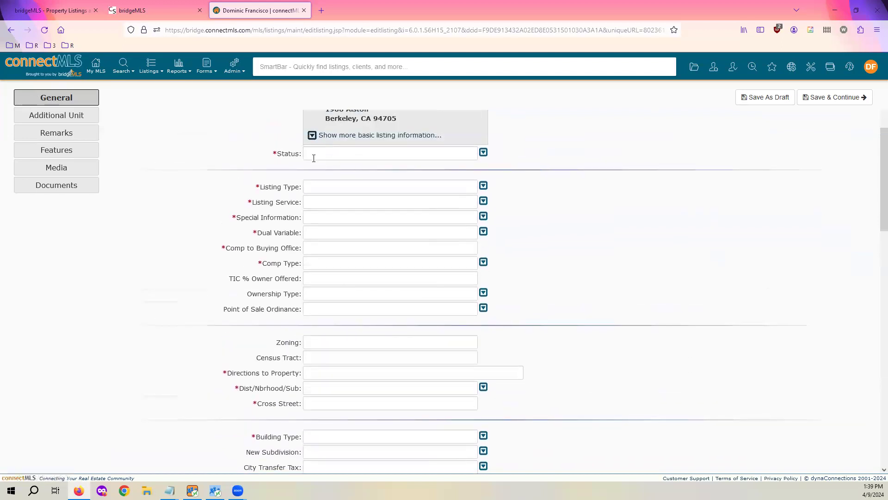
scroll(392, 190, down, 6)
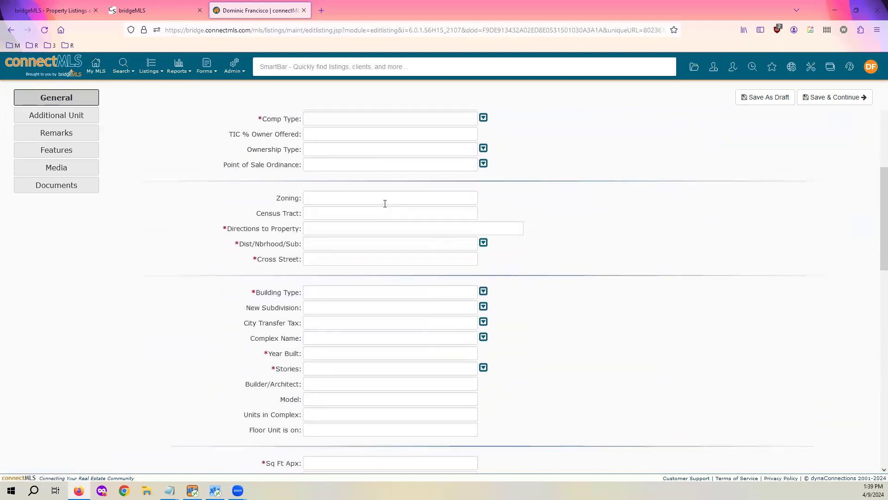
scroll(379, 211, up, 6)
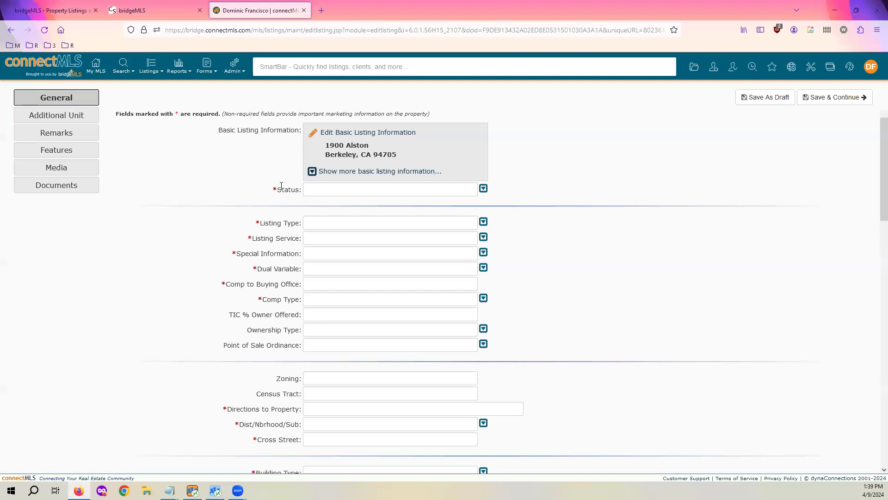
scroll(407, 208, down, 3)
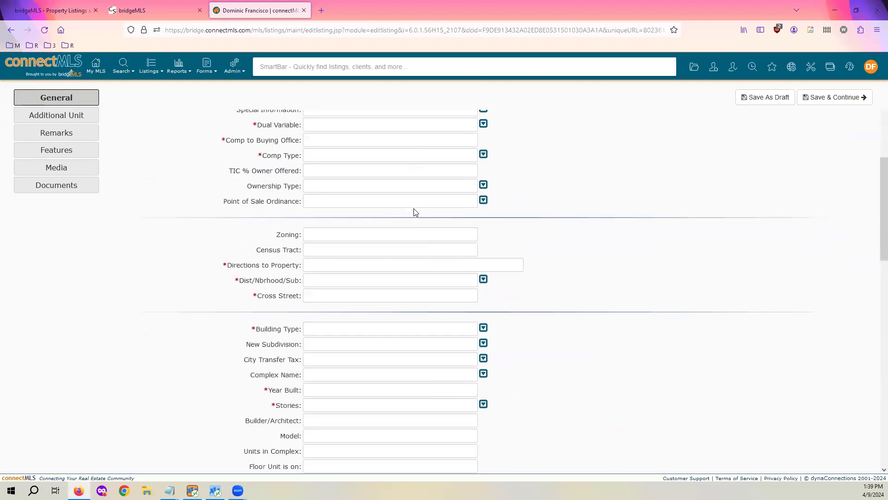
scroll(414, 210, down, 2)
scroll(412, 209, down, 12)
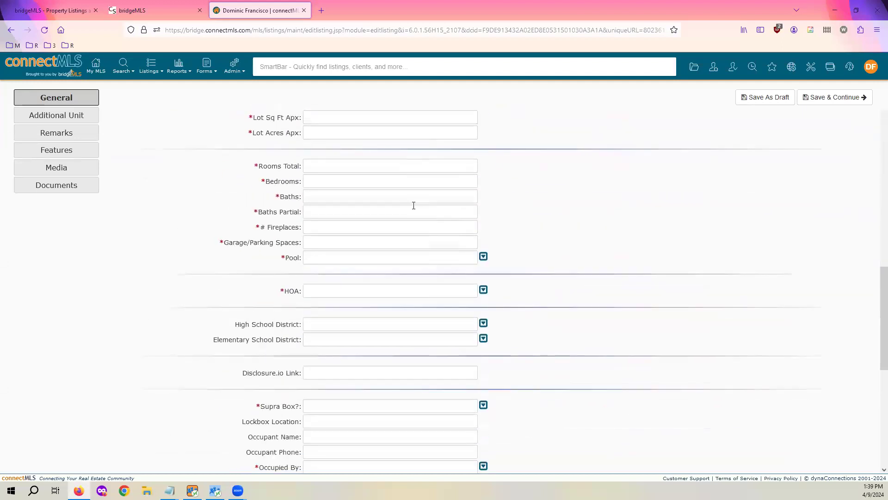
scroll(408, 204, down, 2)
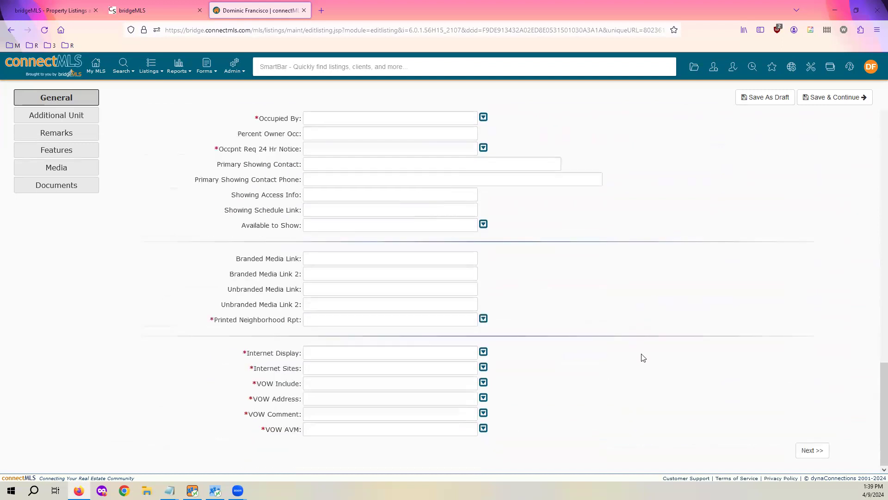
middle_click(641, 354)
middle_click(553, 168)
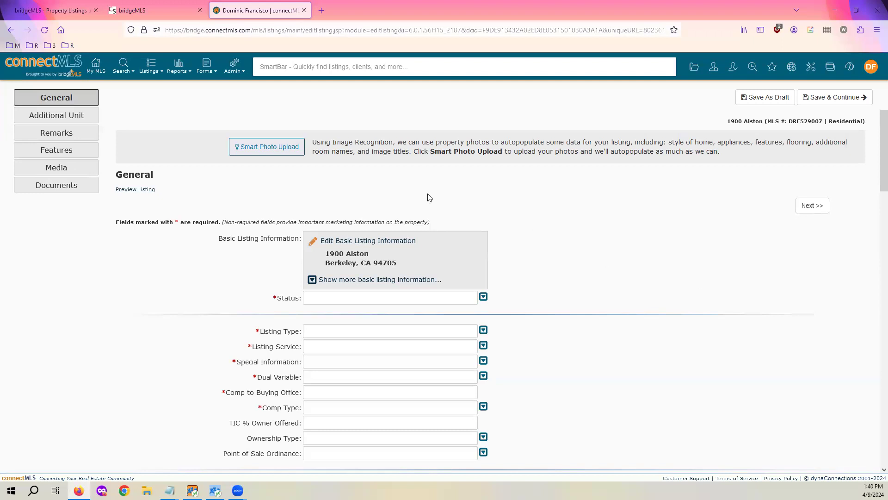
click(284, 152)
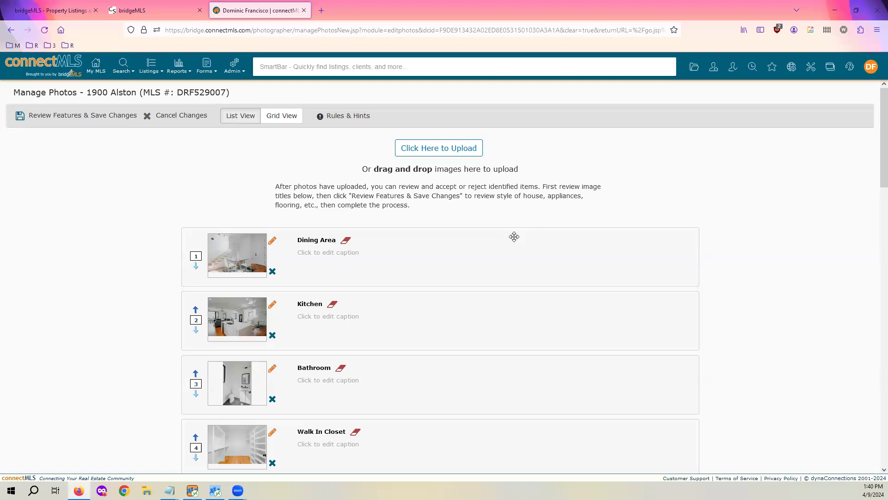
scroll(496, 287, down, 4)
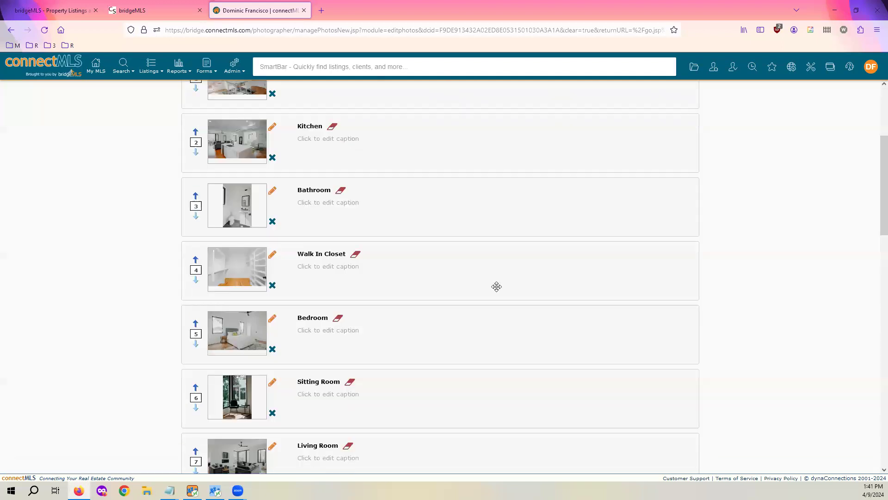
scroll(497, 286, up, 3)
scroll(489, 245, up, 1)
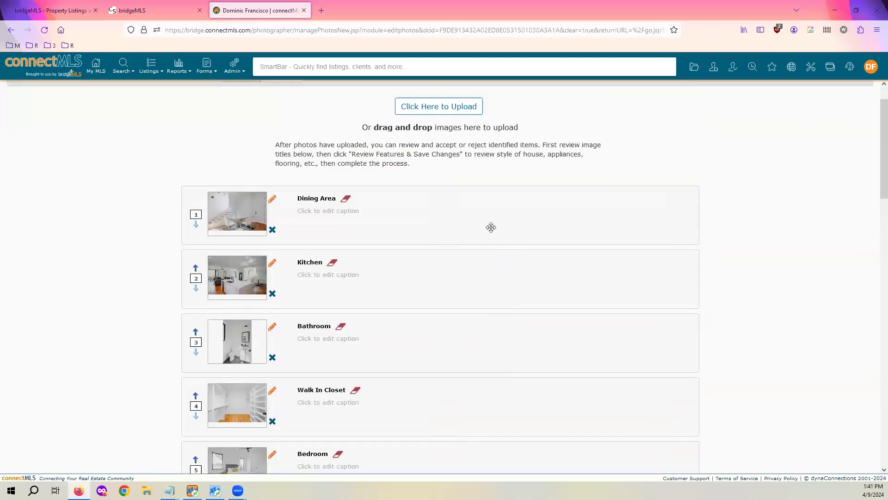
scroll(463, 185, down, 2)
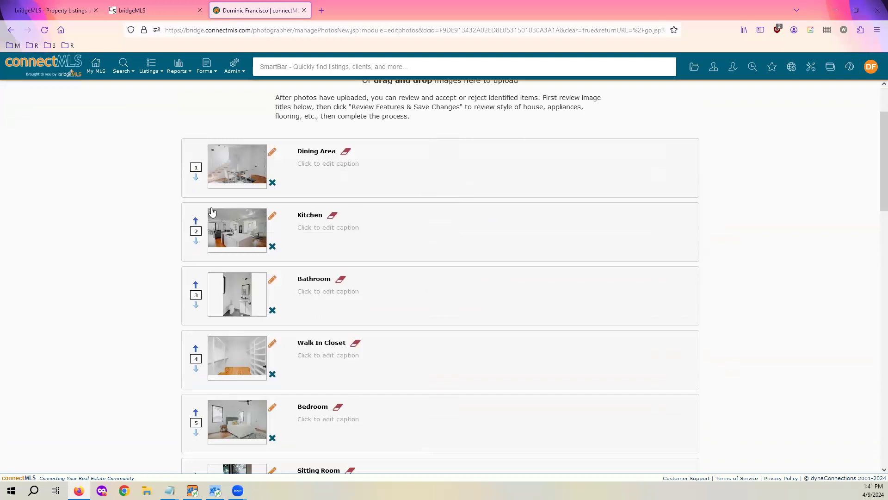
scroll(314, 185, down, 3)
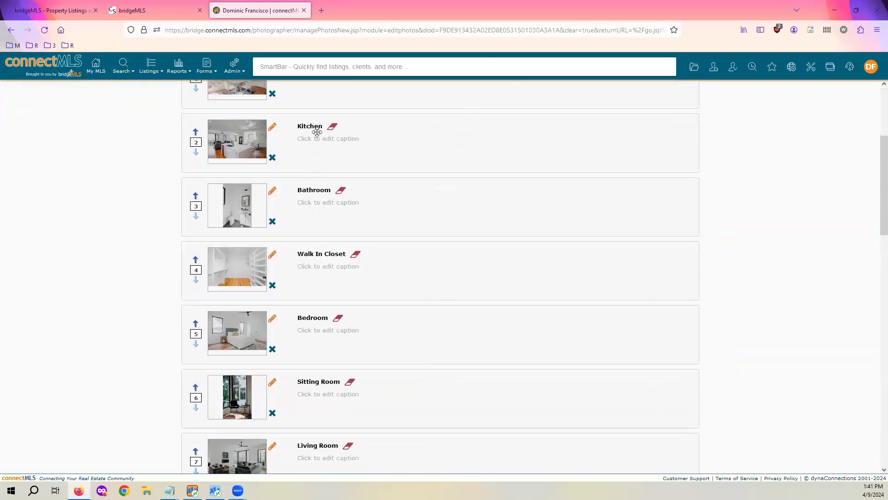
scroll(319, 232, down, 7)
scroll(375, 313, up, 10)
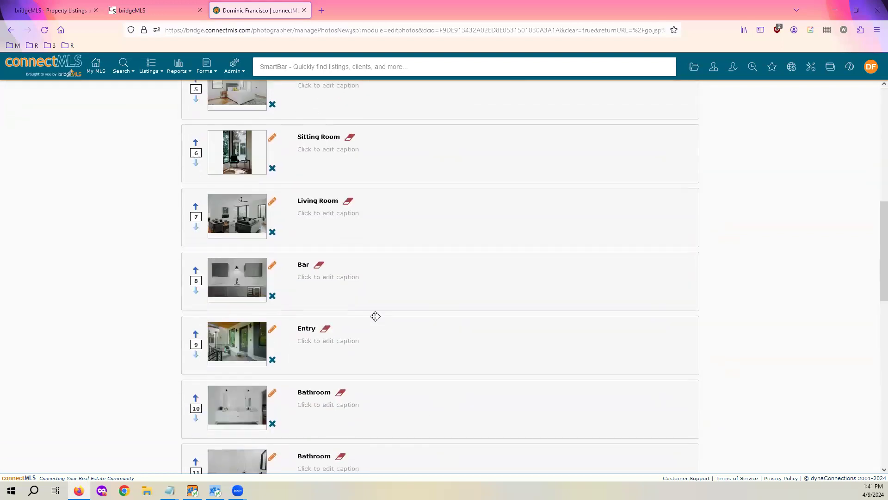
scroll(370, 313, up, 1)
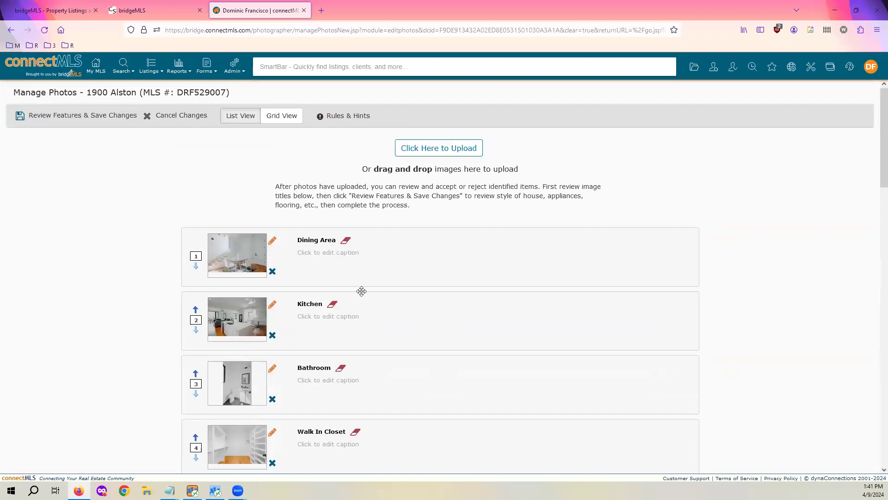
click(175, 116)
click(481, 282)
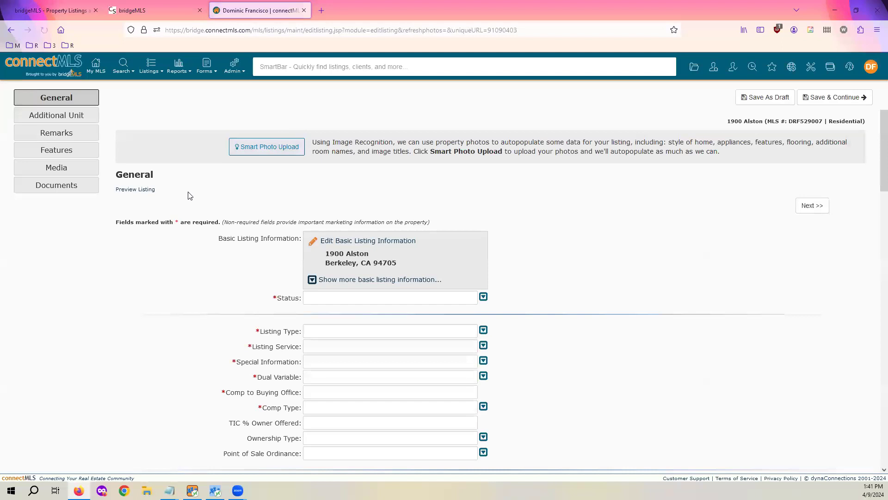
Scroll through the Features form to check auto-filled Cooling, Flooring, Kitchen Features, Style and Yard Description, then go to Media
click(72, 150)
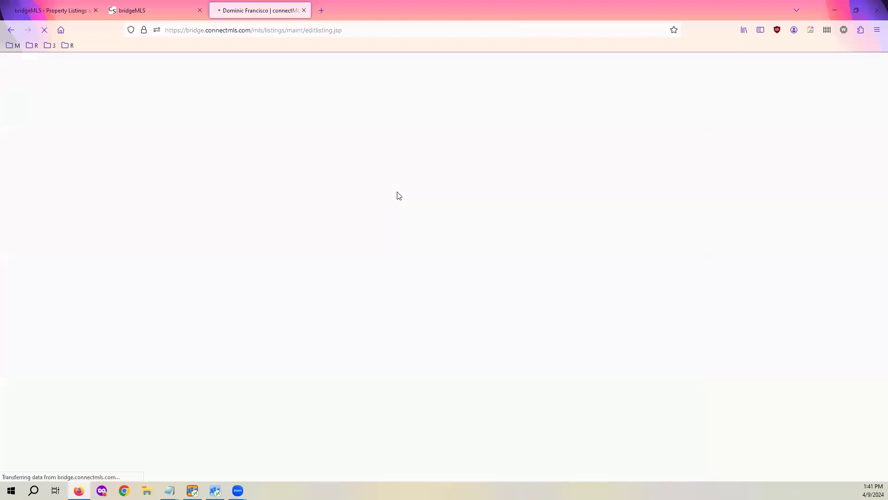
scroll(365, 257, down, 3)
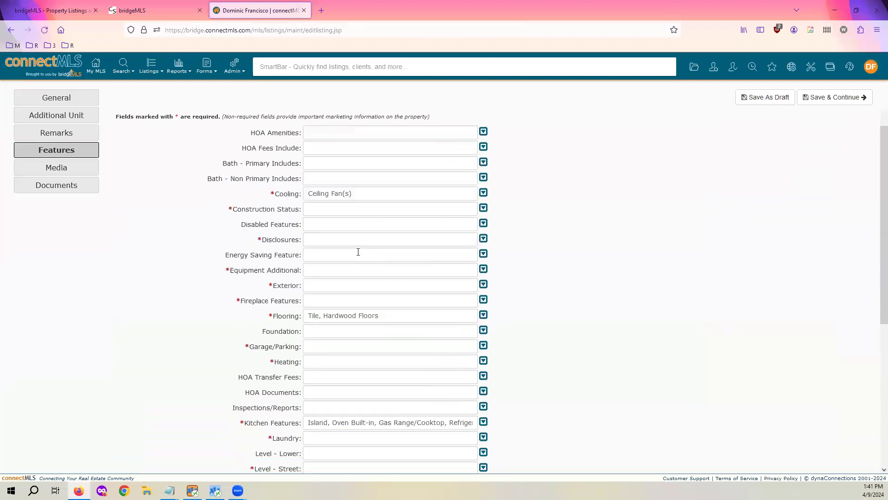
scroll(350, 219, down, 4)
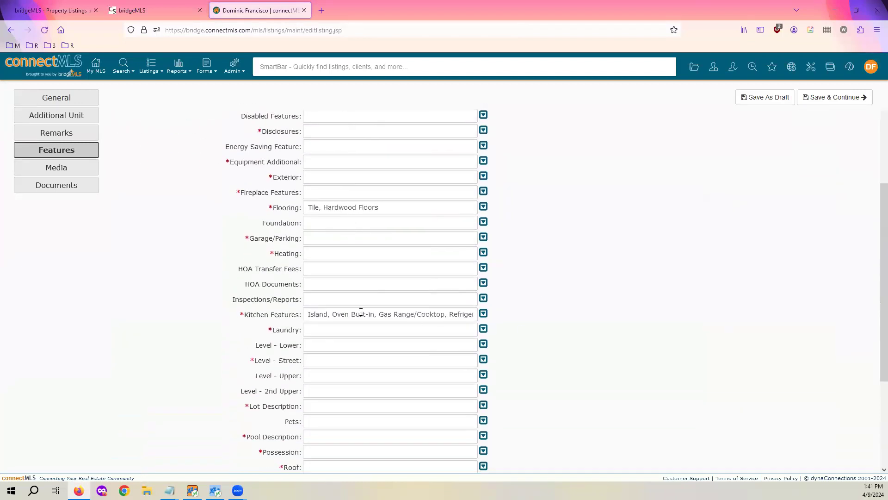
scroll(457, 297, down, 6)
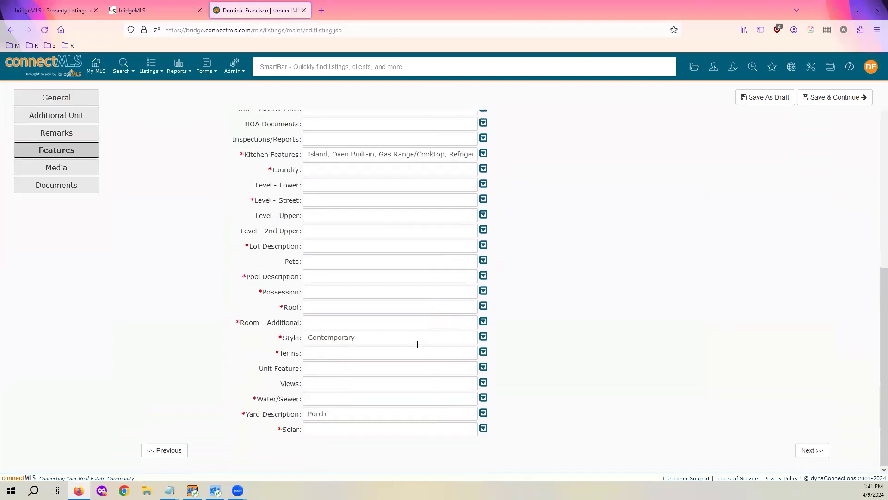
scroll(403, 342, up, 7)
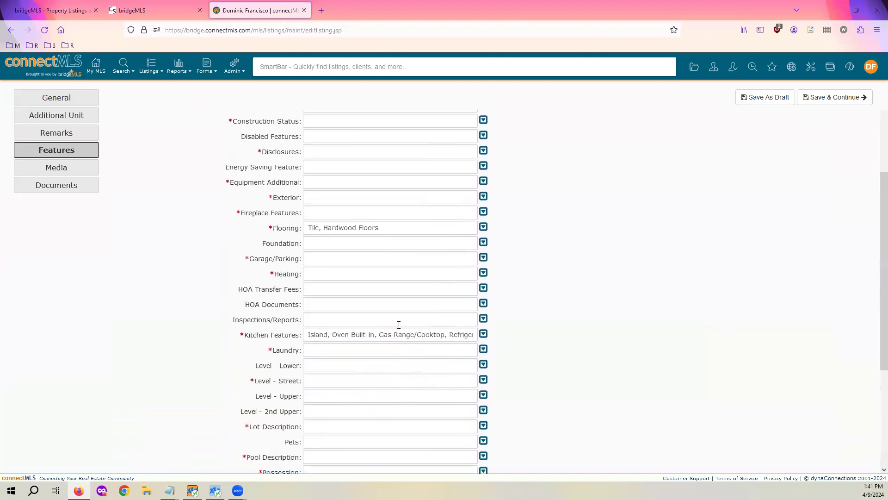
scroll(375, 305, up, 3)
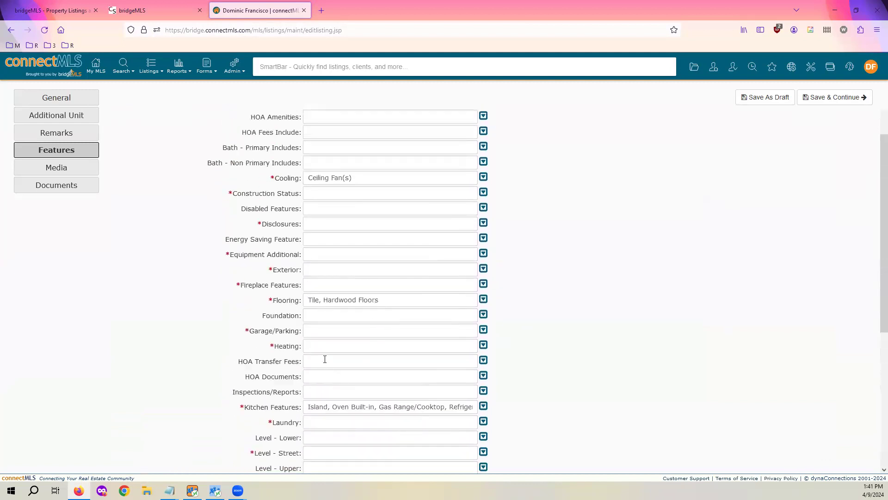
scroll(253, 360, up, 3)
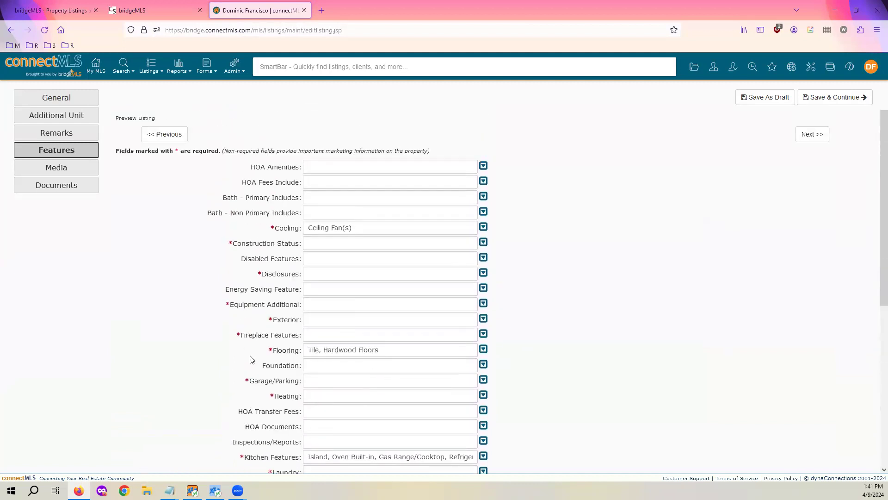
click(70, 170)
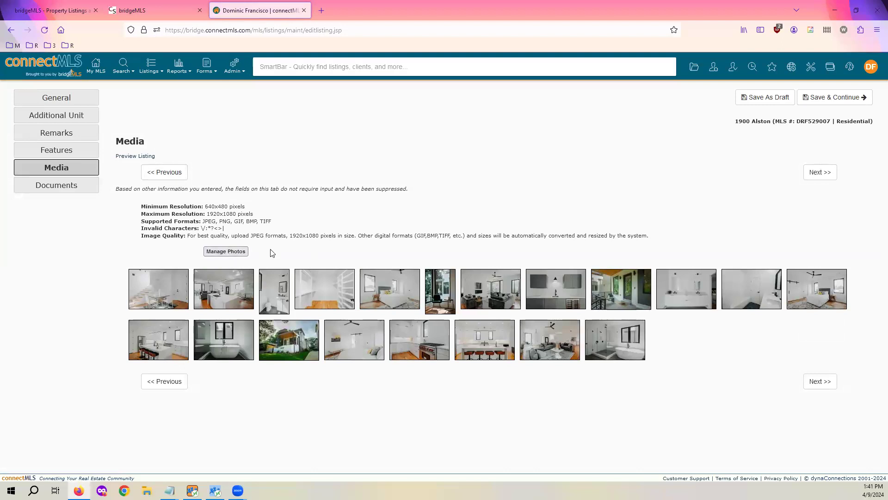
click(58, 98)
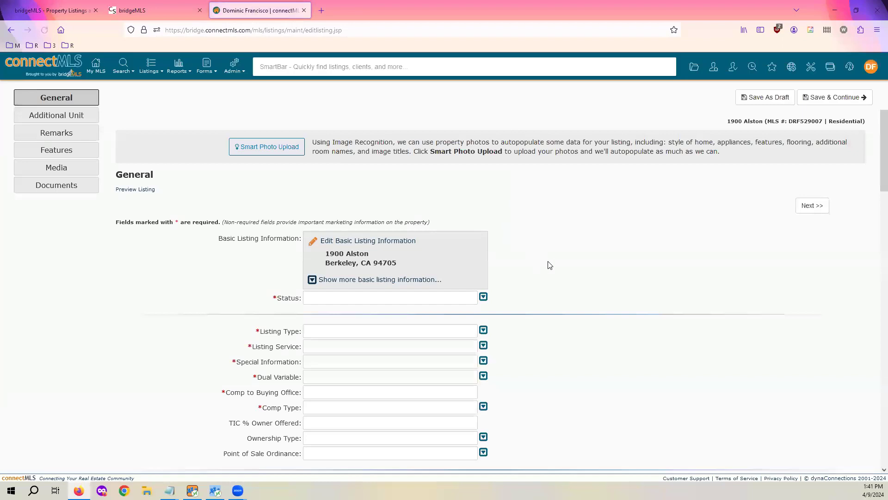
scroll(577, 204, down, 7)
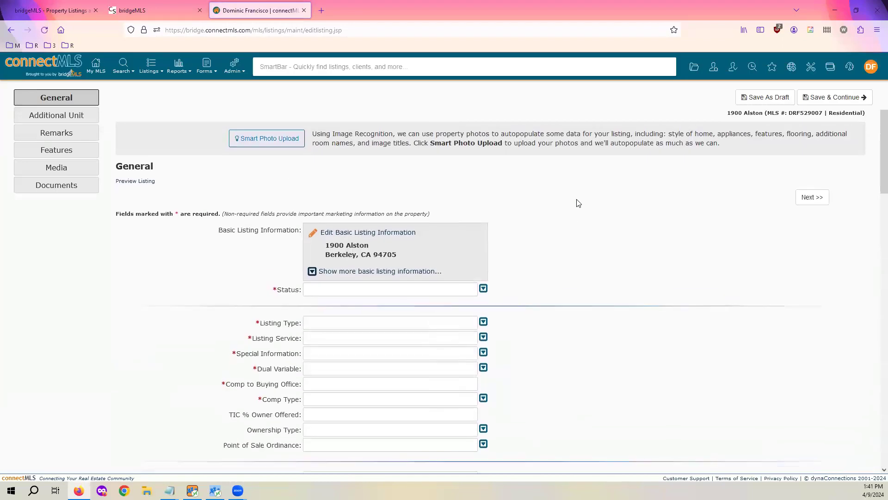
scroll(561, 260, down, 2)
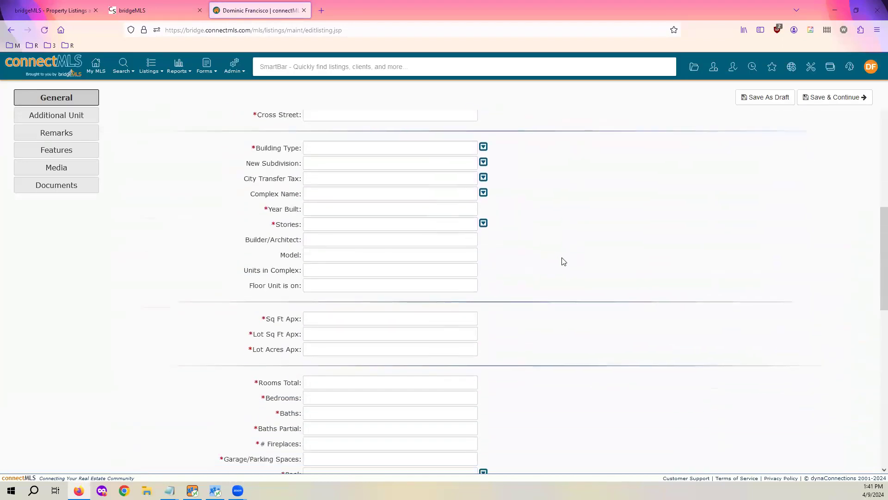
scroll(560, 264, up, 7)
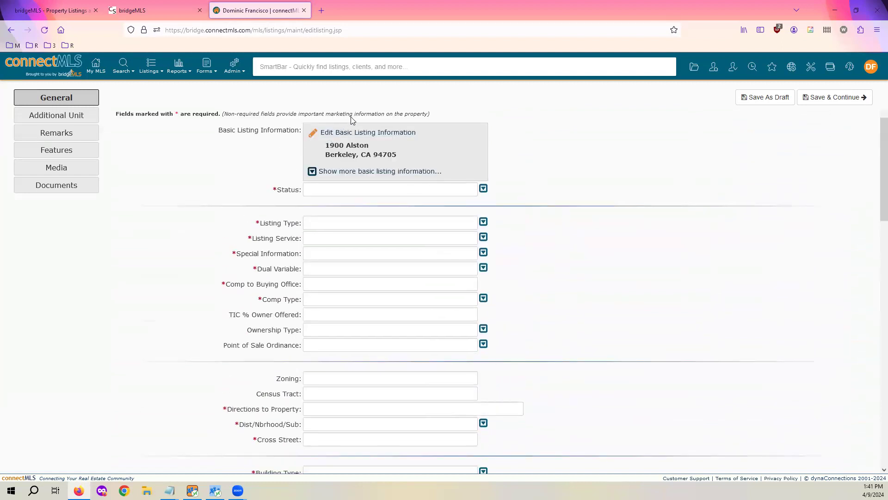
click(80, 118)
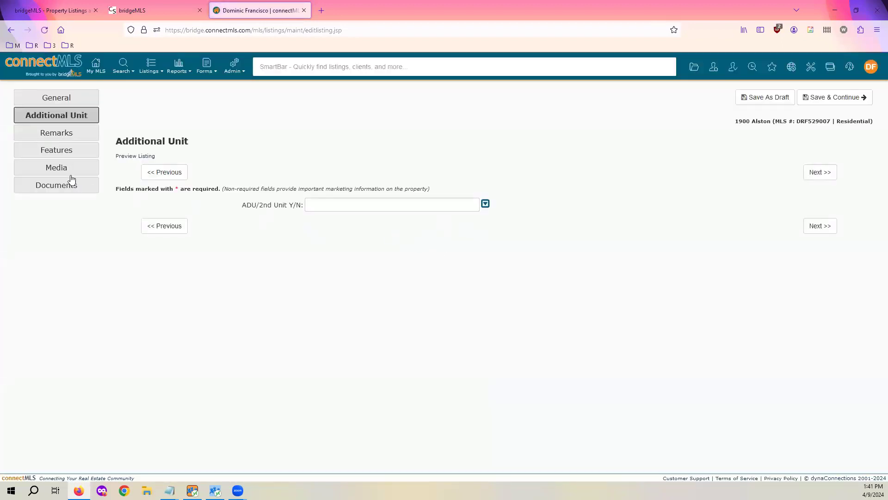
Step through the Remarks, Features and General sections, scrolling over the General fields
click(70, 134)
click(87, 154)
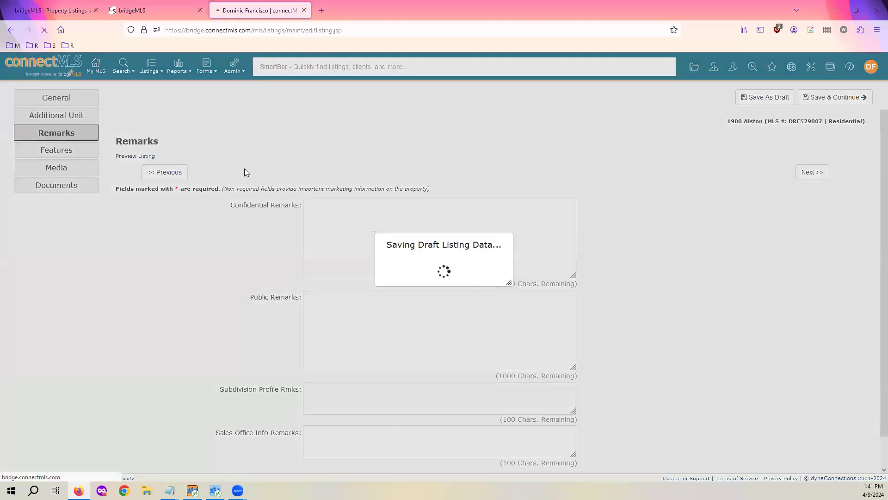
click(70, 102)
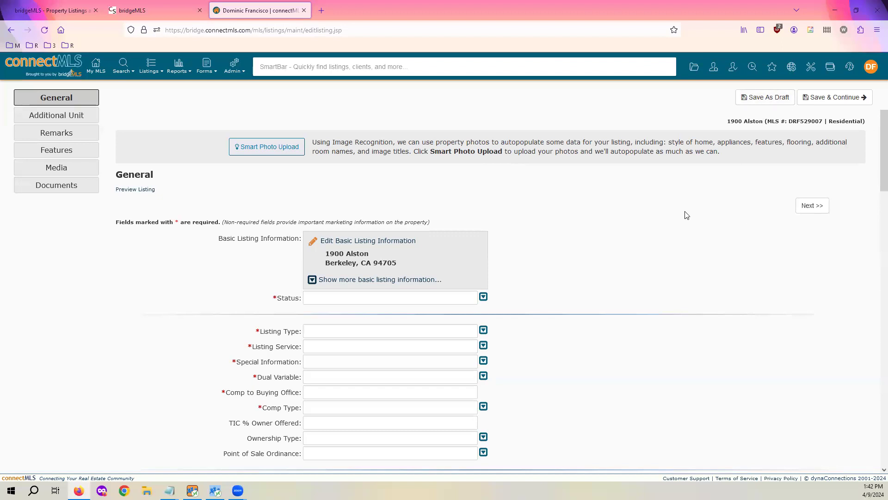
scroll(689, 204, down, 3)
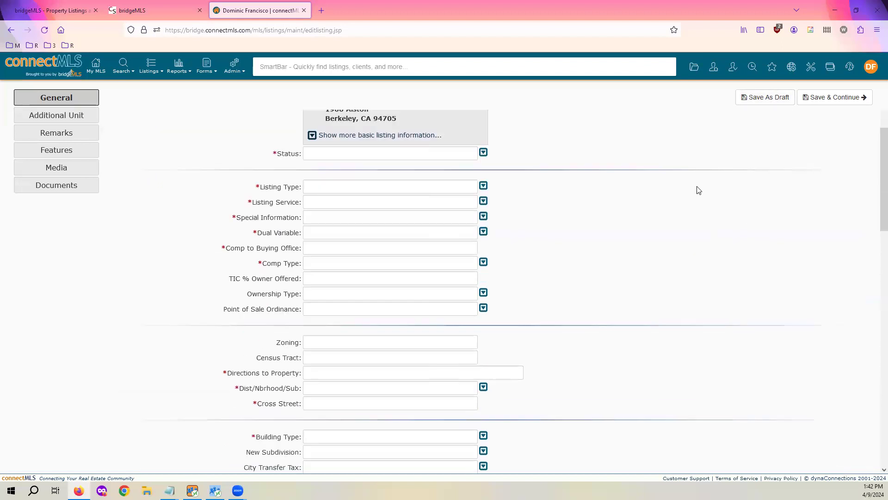
scroll(700, 167, down, 3)
scroll(701, 222, up, 5)
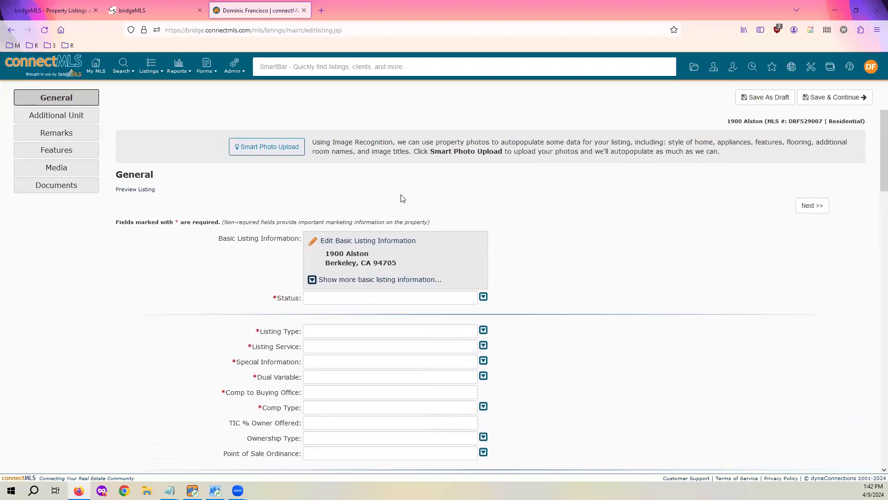
Open the Listings menu and go to the My MLS home dashboard
click(152, 69)
scroll(633, 292, down, 3)
scroll(619, 259, up, 2)
scroll(615, 233, up, 1)
click(97, 64)
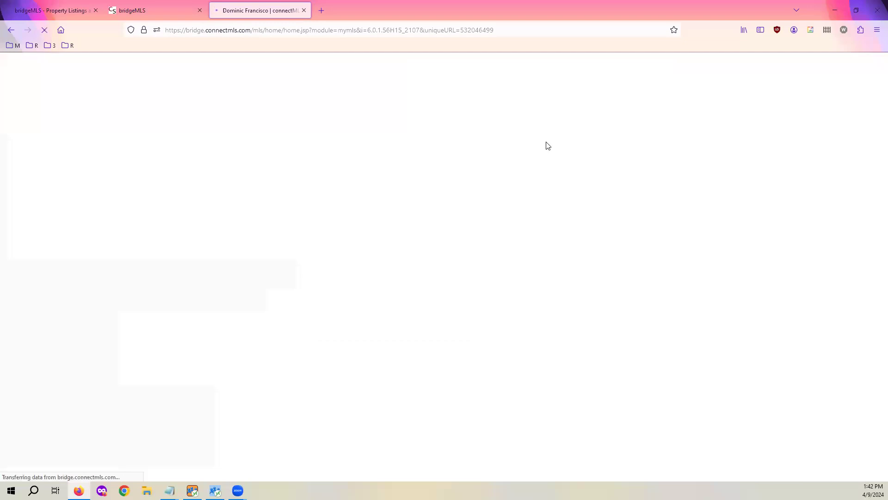